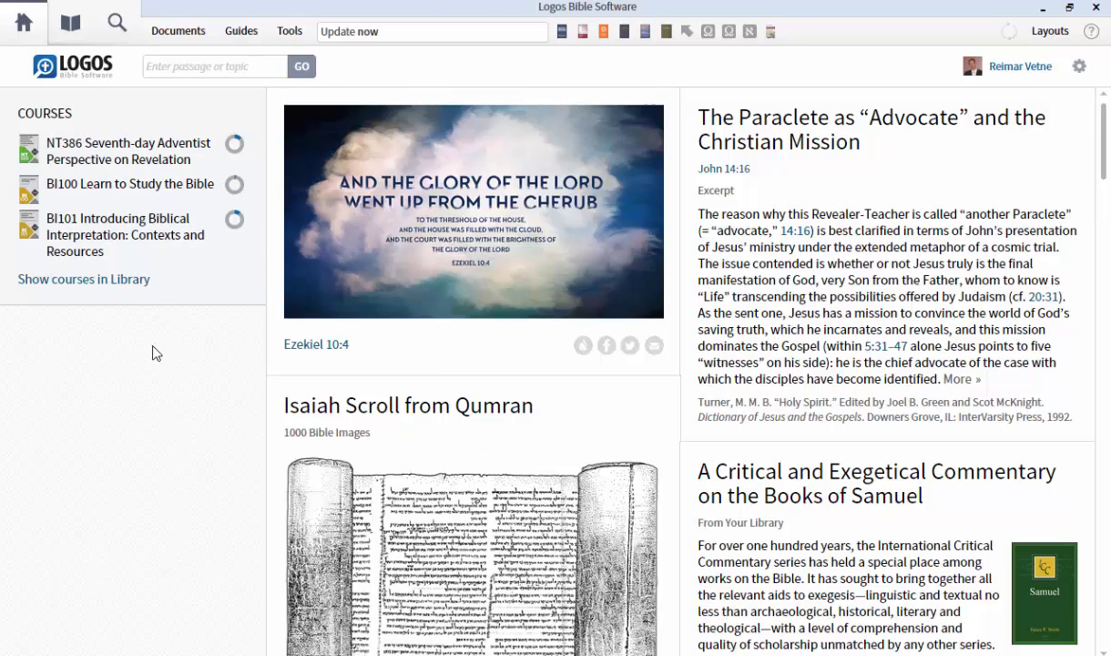
Step: Open the NT386 Seventh-day Adventist Perspective on Revelation course at its title page and collapse the expanded searching section in the contents
left_click(1081, 69)
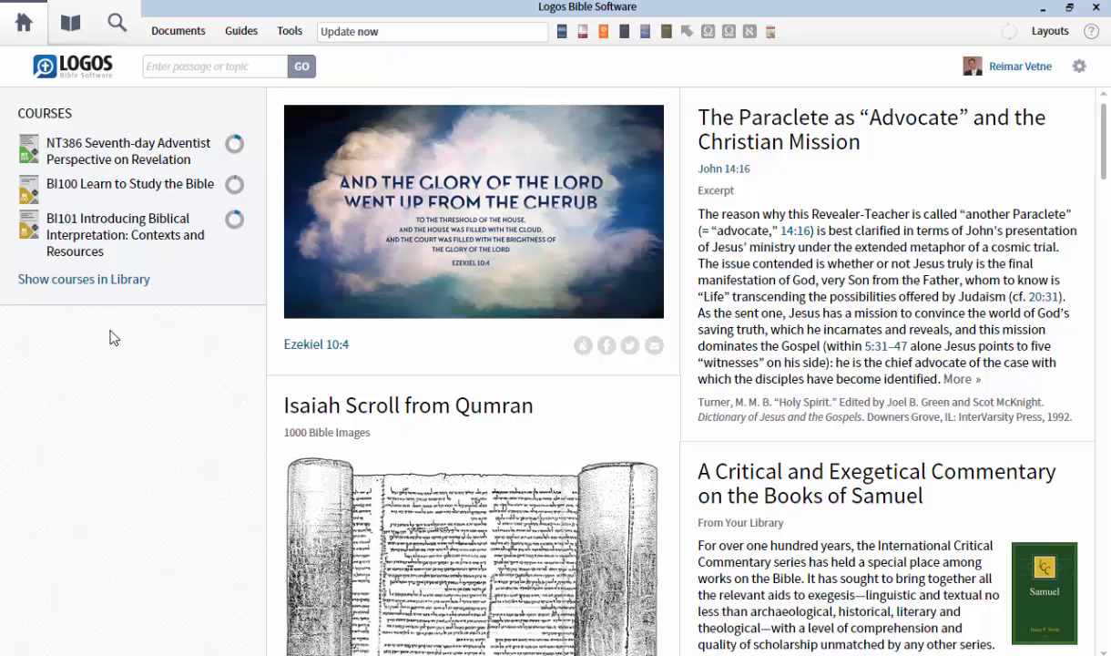
left_click(118, 147)
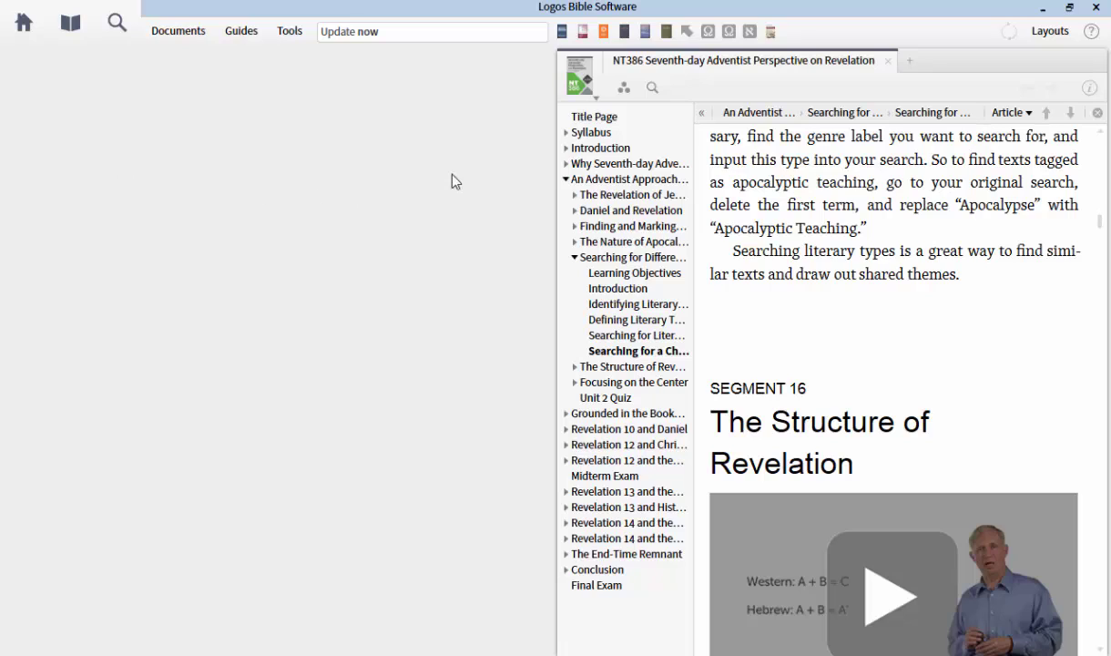
left_click(572, 115)
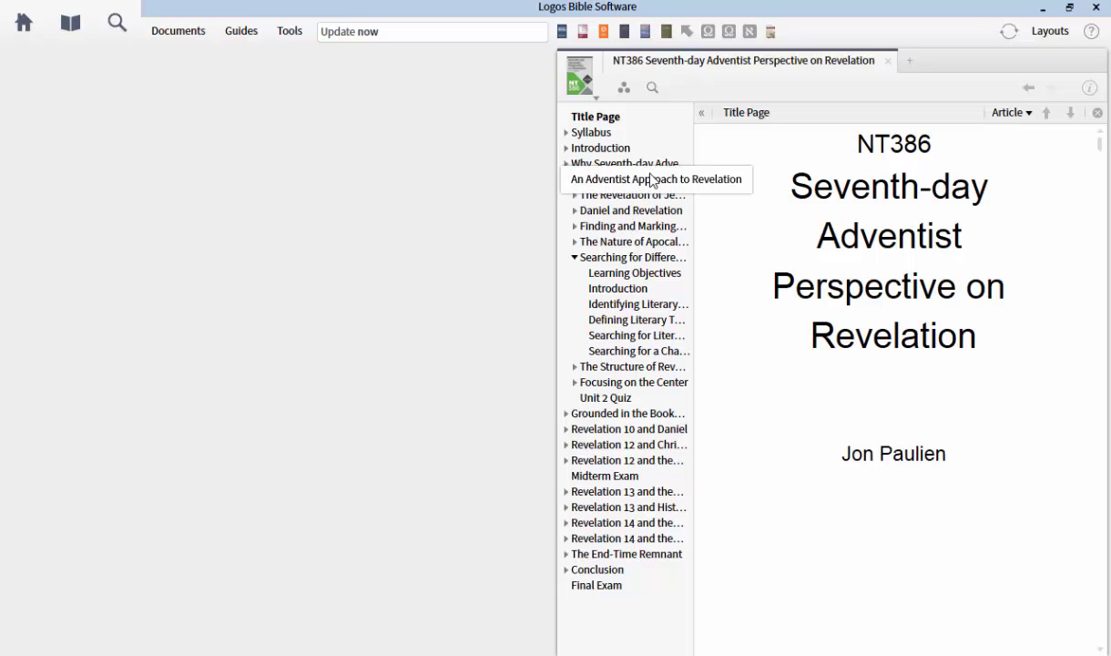
left_click(575, 258)
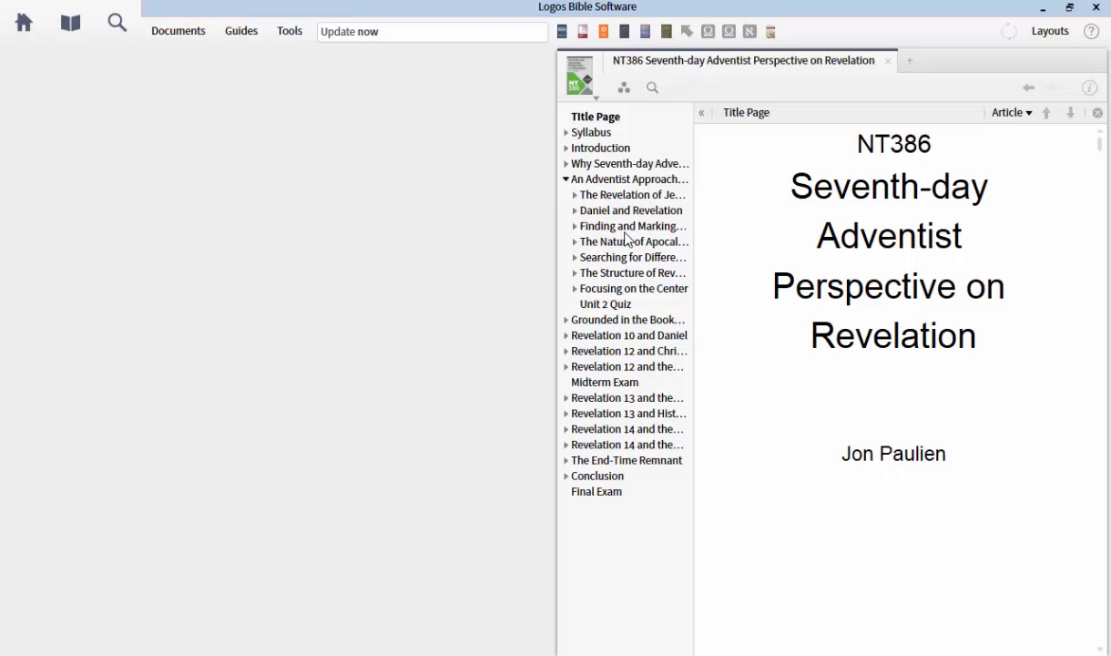
Step: Go to The Dragon segment in the Revelation 12 and Christian History unit and open its video
left_click(612, 351)
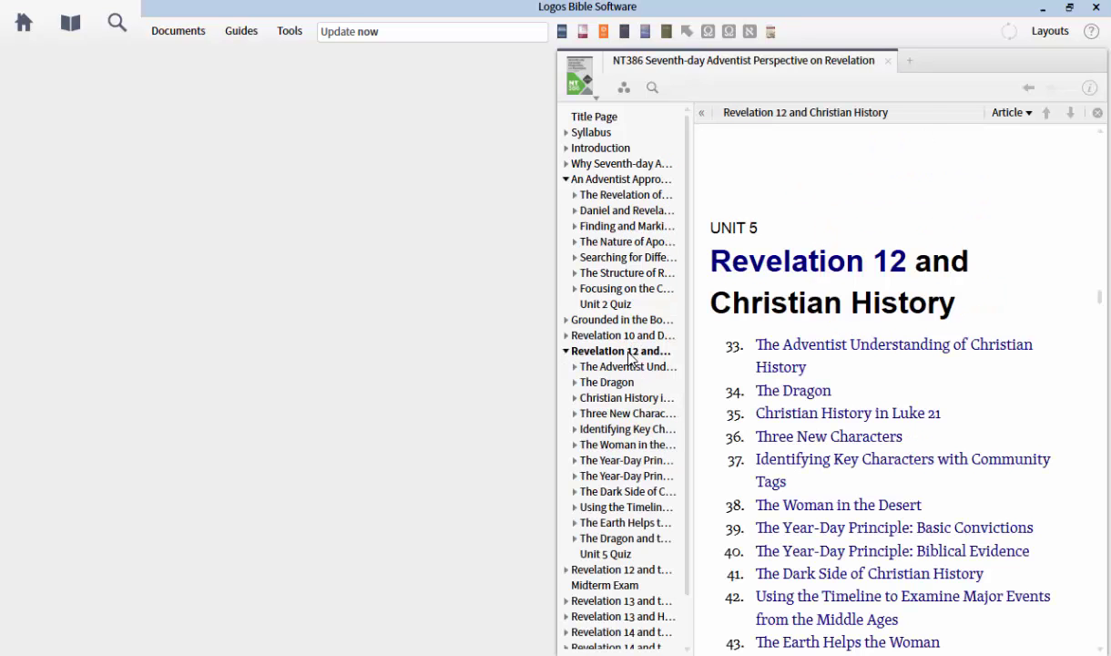
left_click(774, 390)
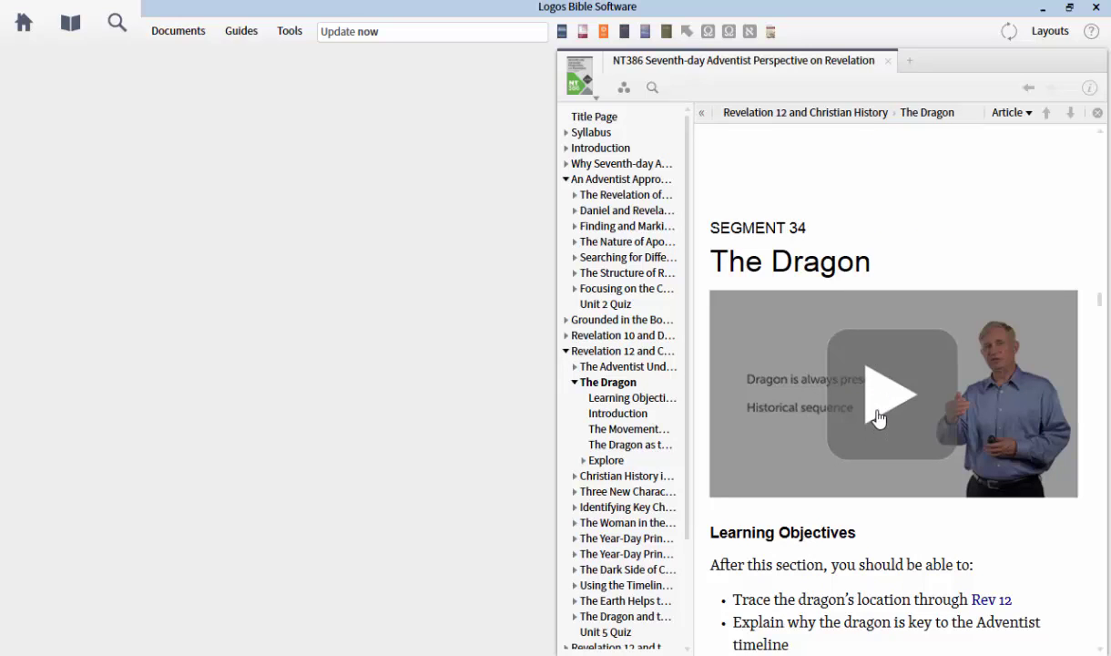
left_click(895, 403)
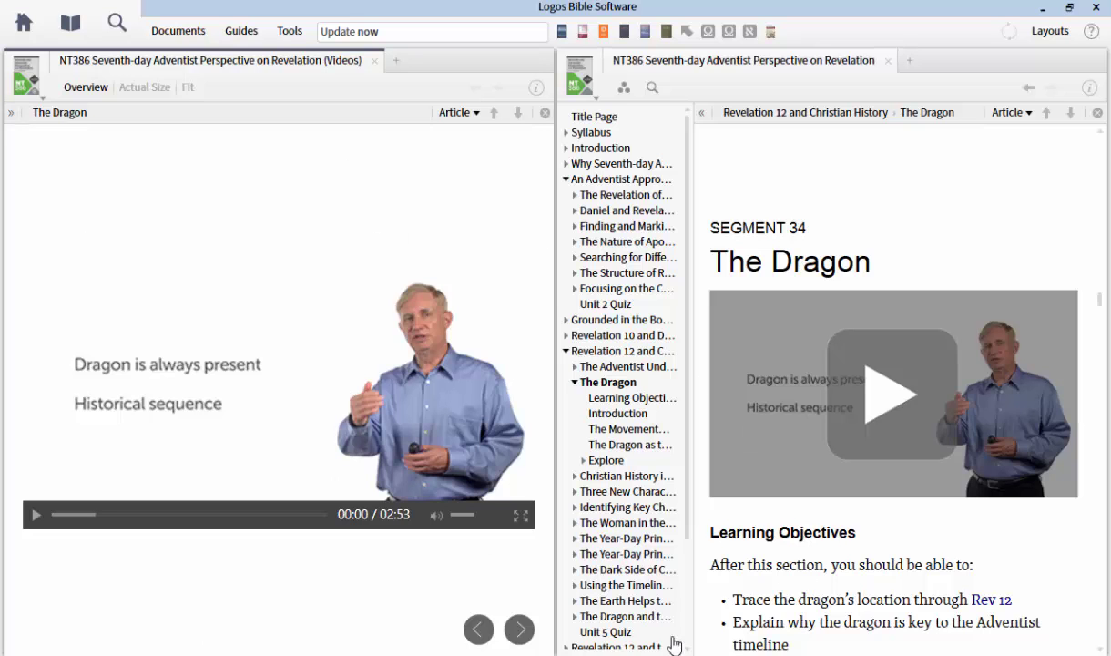
Step: Look through The Dragon segment's text and its Explore links, and close both the course video and the course
scroll(820, 565, "down", 9)
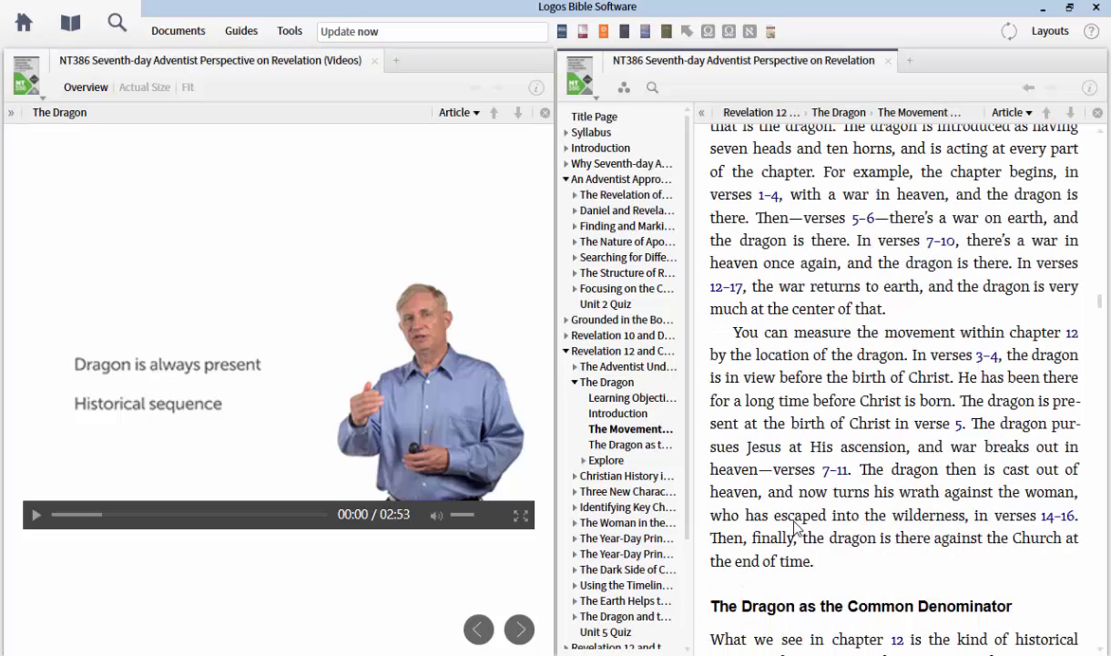
scroll(877, 333, "down", 10)
scroll(873, 332, "up", 2)
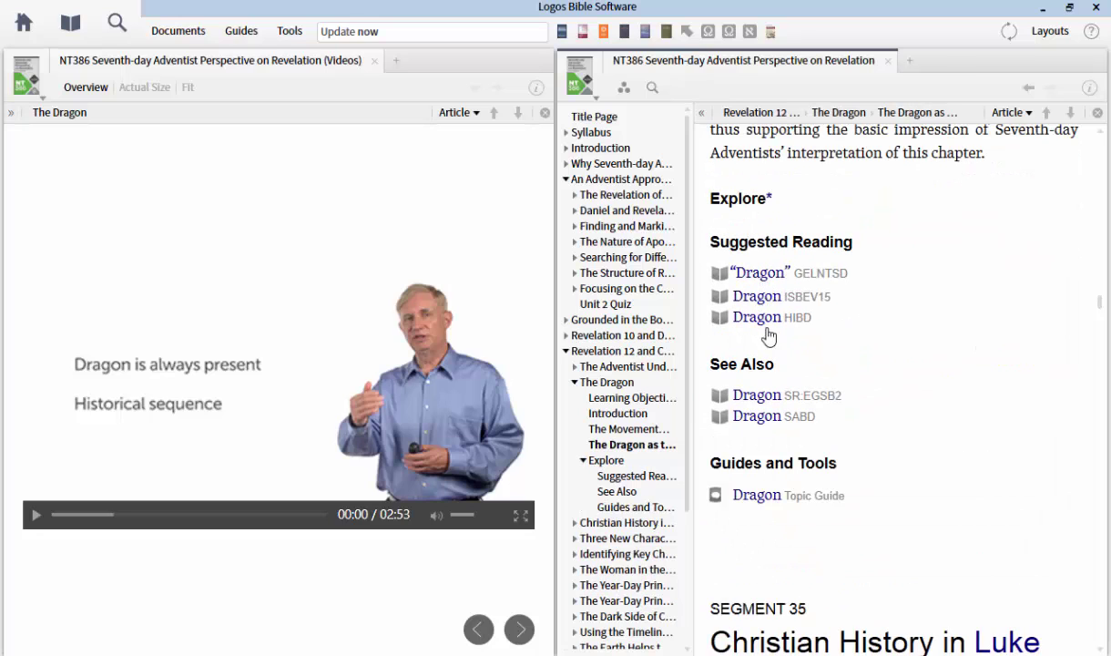
scroll(771, 278, "down", 6)
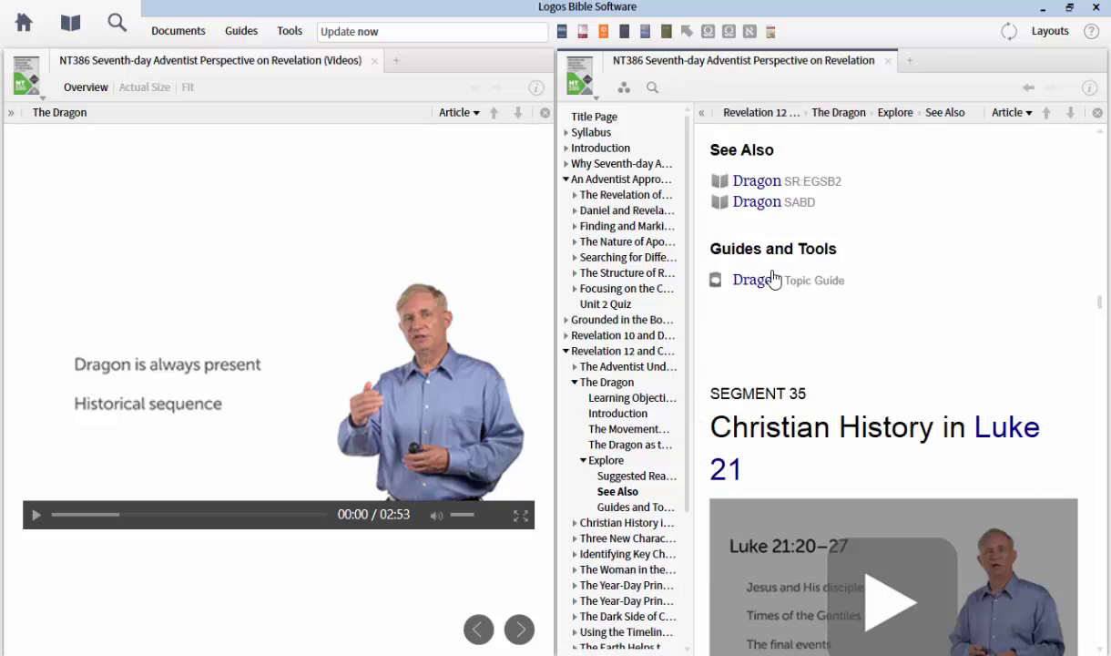
scroll(772, 278, "down", 8)
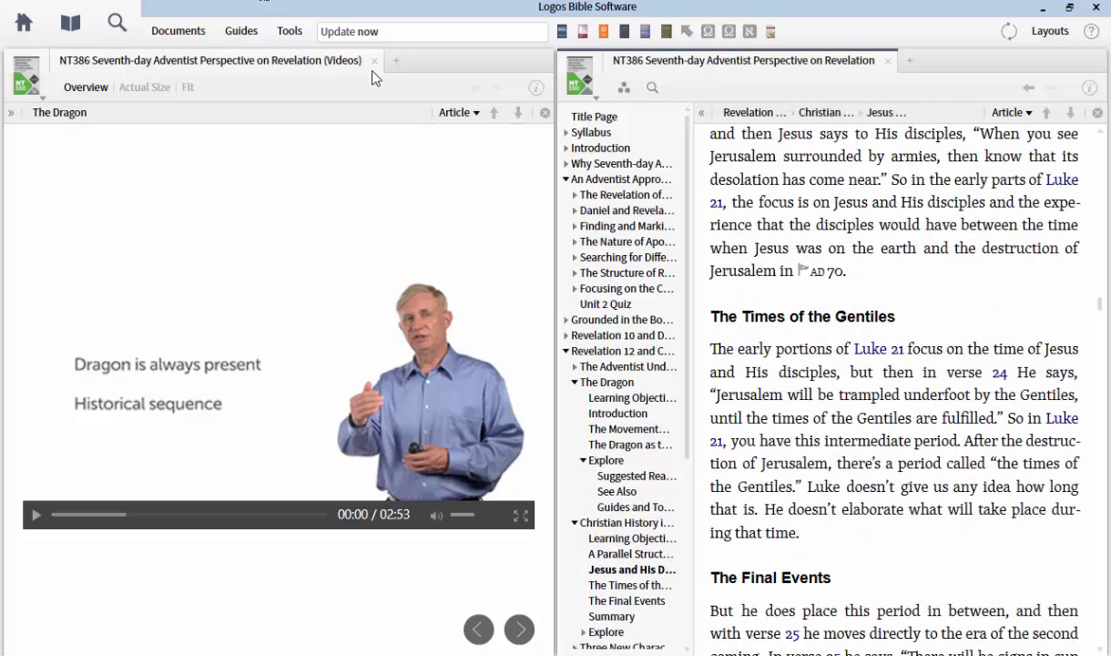
left_click(374, 62)
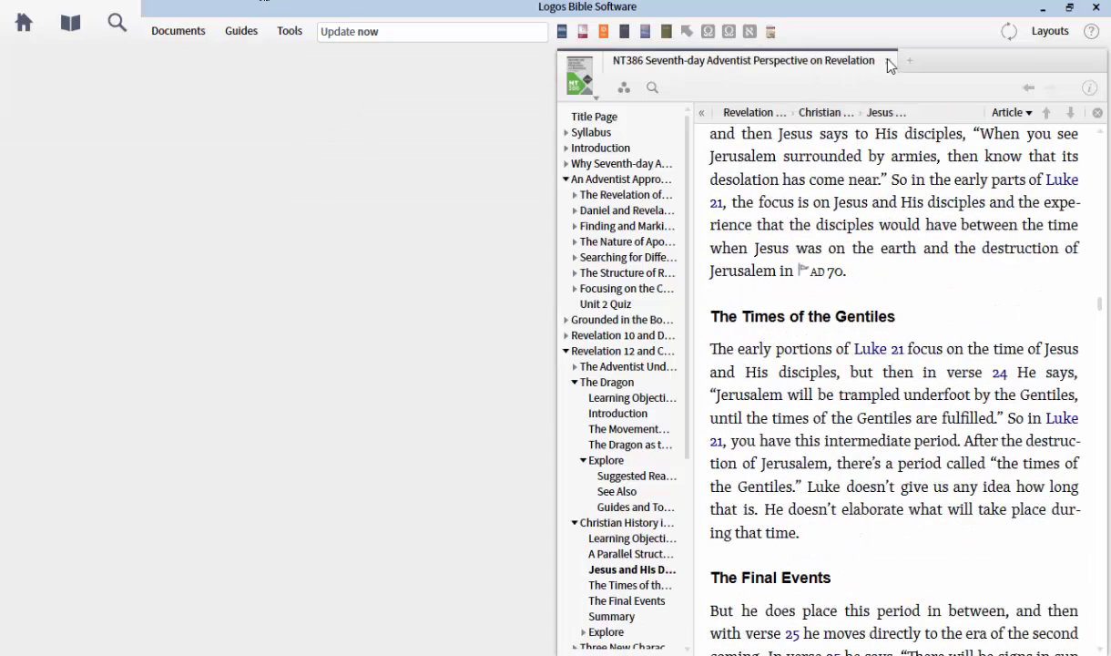
left_click(888, 61)
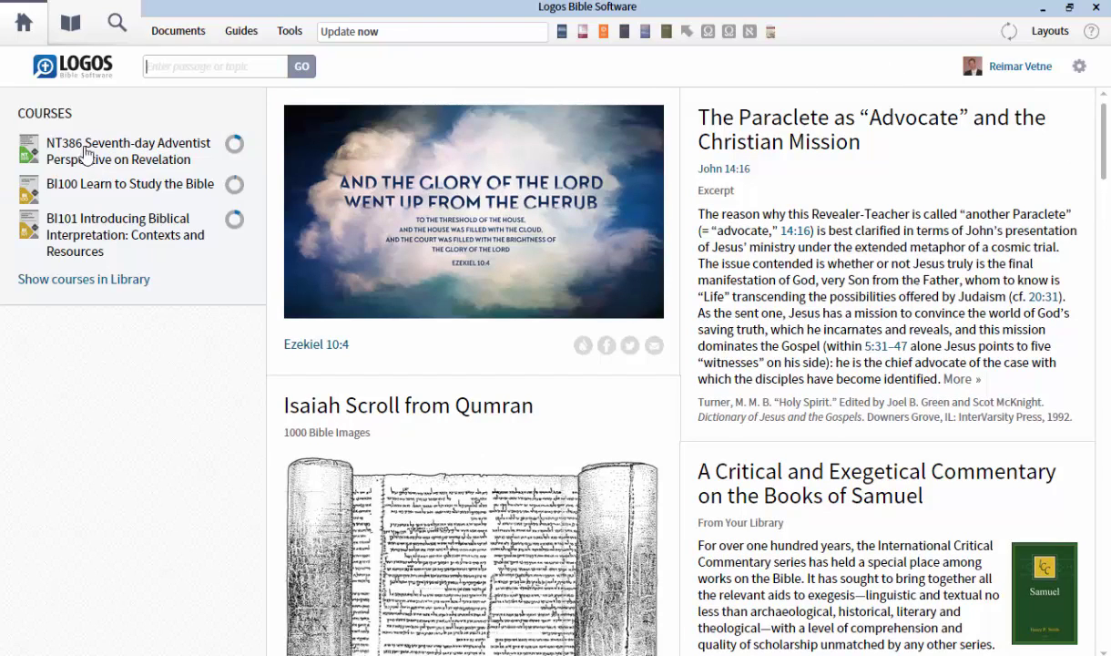
Step: Open Old Testament Quotes in the New Testament from the Bible harmonies in the library
mouse_move(125, 148)
left_click(71, 28)
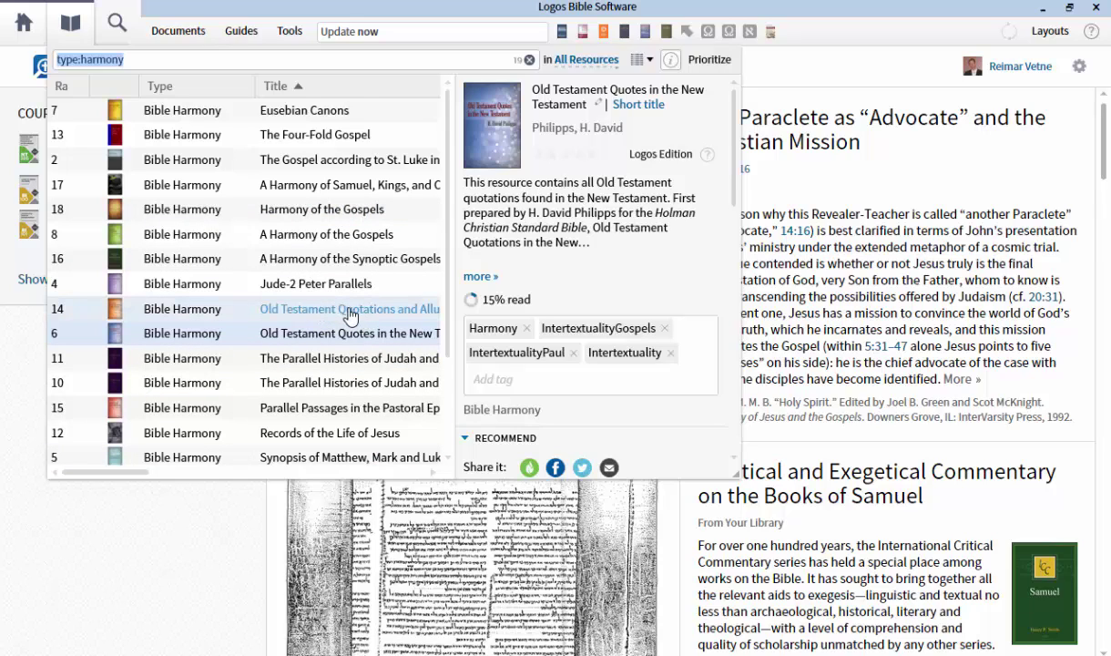
left_click(291, 340)
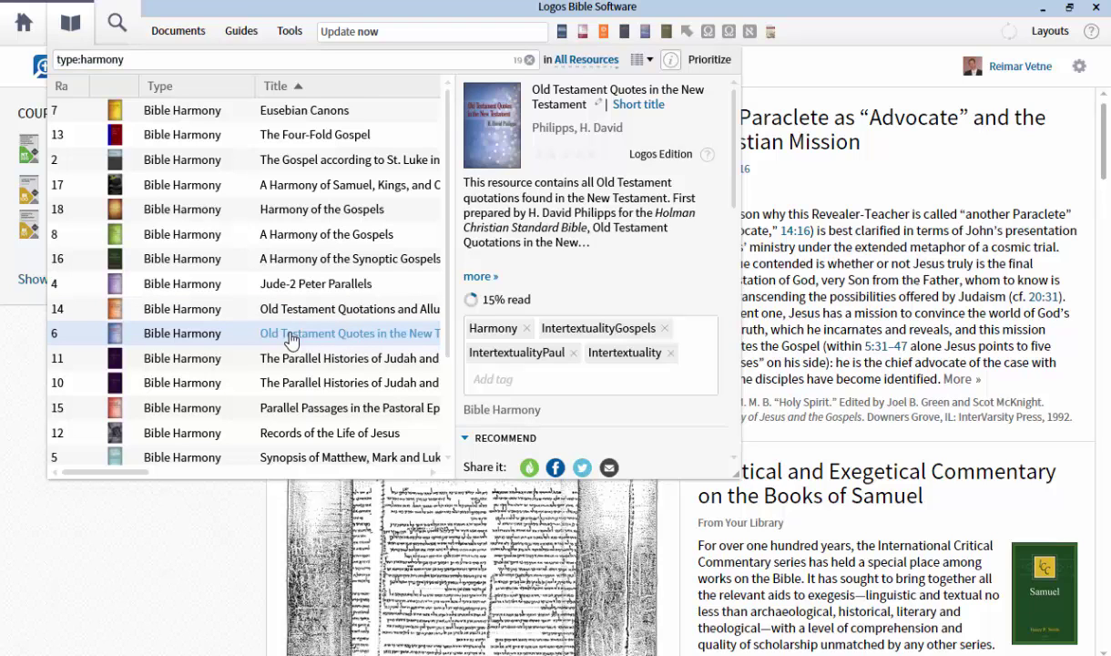
left_click(292, 337)
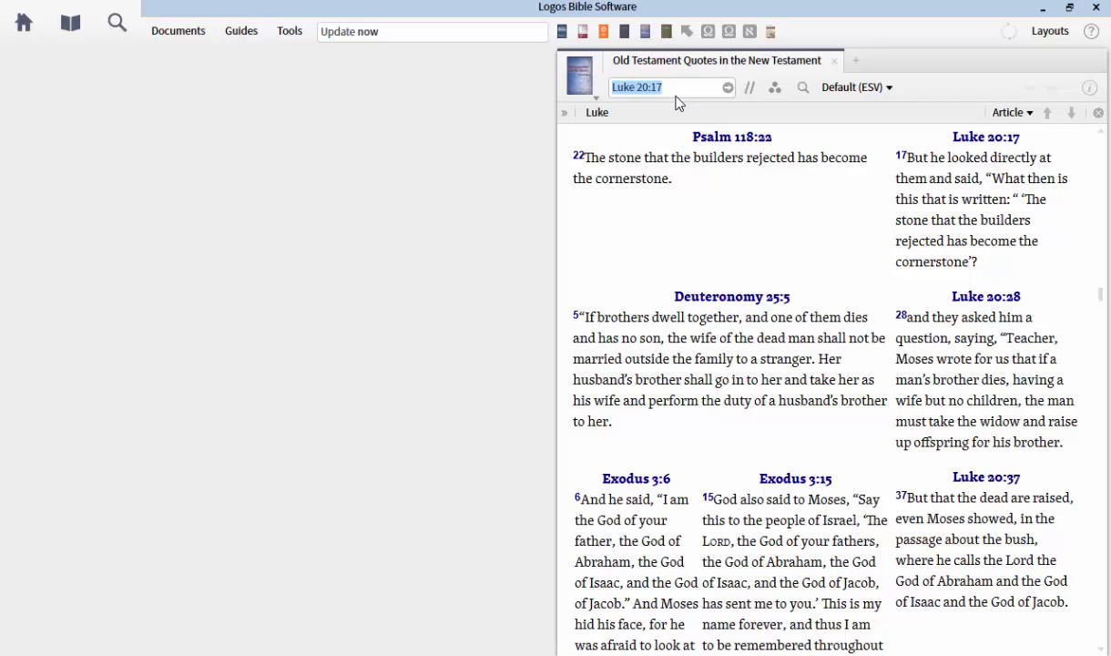
Step: Go to Luke 19:38 in Old Testament Quotes in the New Testament
key("End")
key("BackSpace")
key("BackSpace")
key("BackSpace")
key("BackSpace")
key("BackSpace")
key("BackSpace")
type("19:")
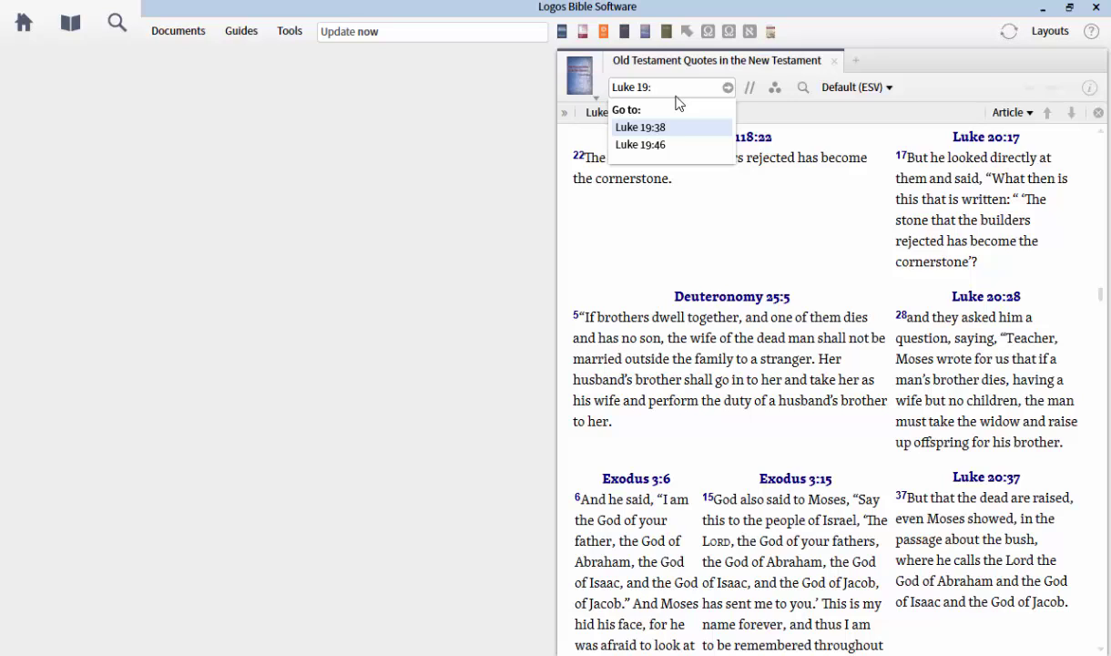
type("38")
key("Return")
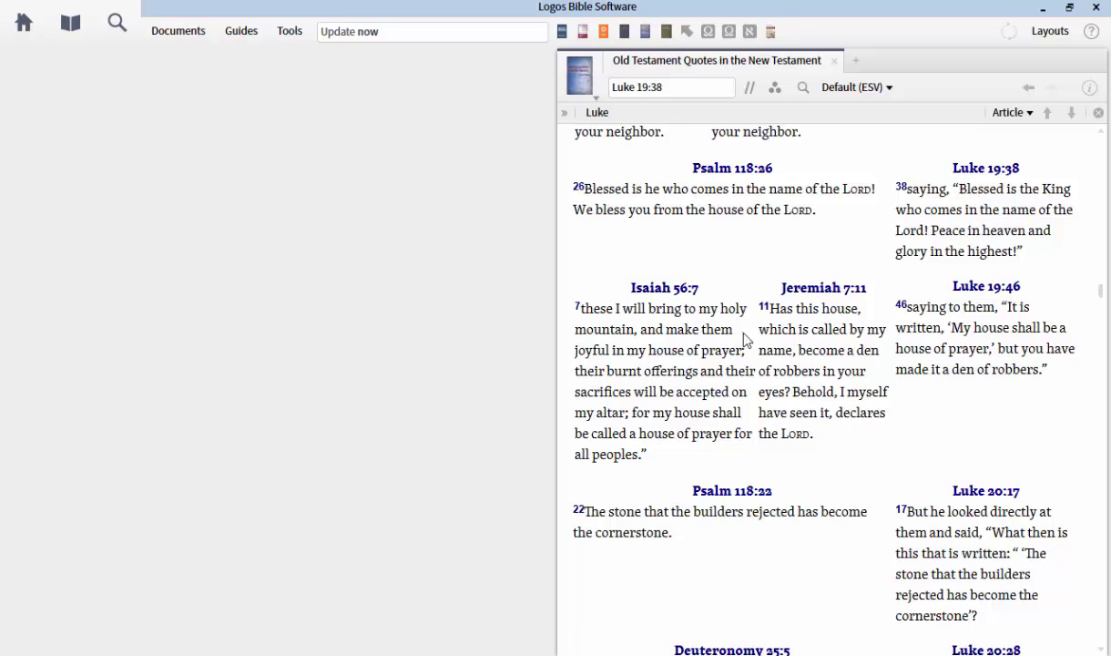
Step: Open the English Standard Version beside the harmony and show The Triumphal Entry section of Luke 19
left_click(70, 23)
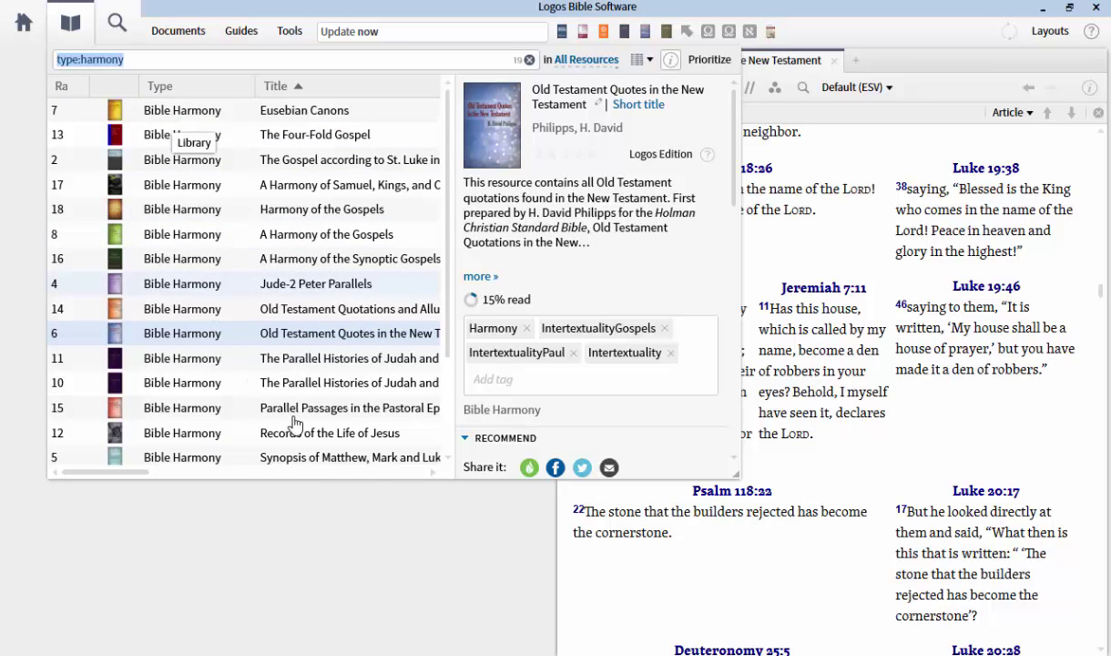
left_click(328, 523)
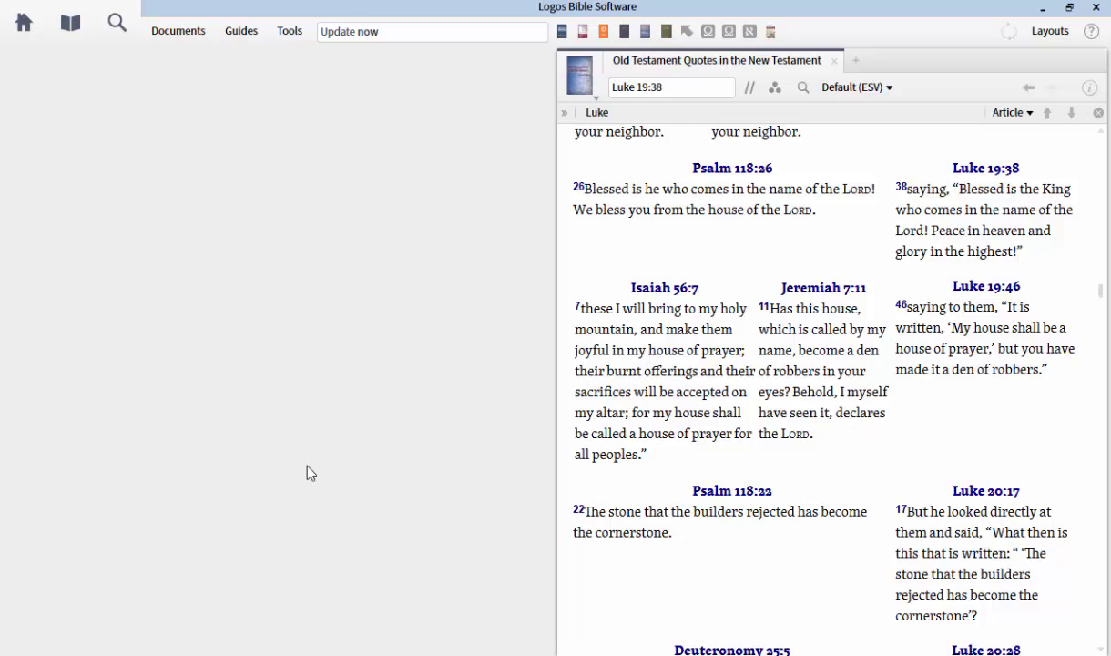
left_click(609, 34)
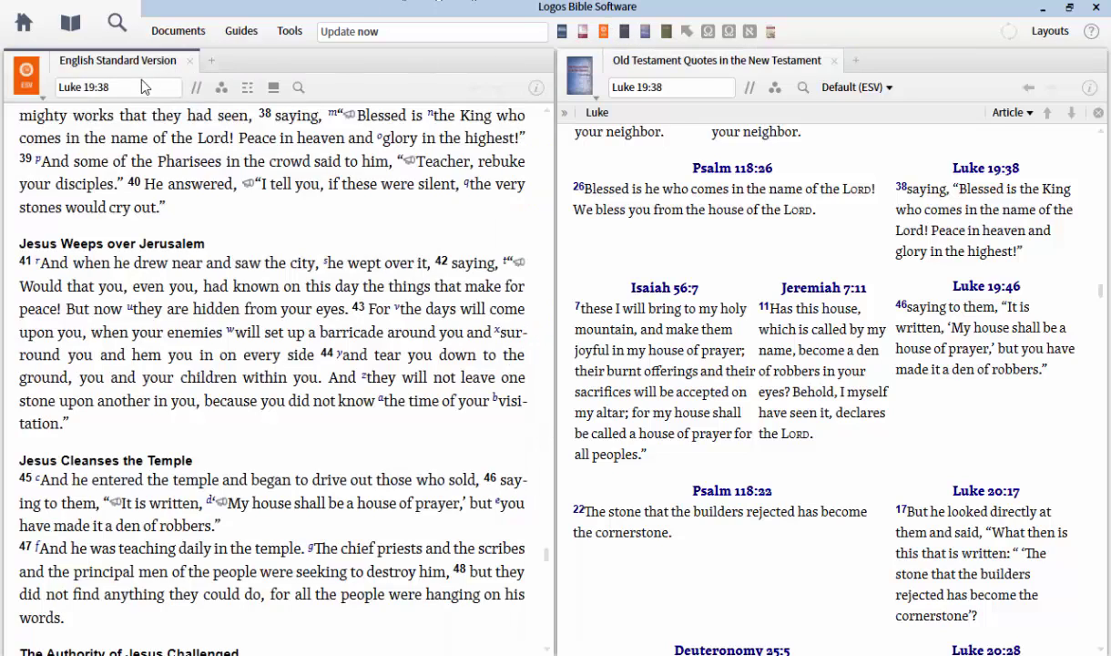
scroll(156, 267, "up", 3)
scroll(161, 270, "up", 3)
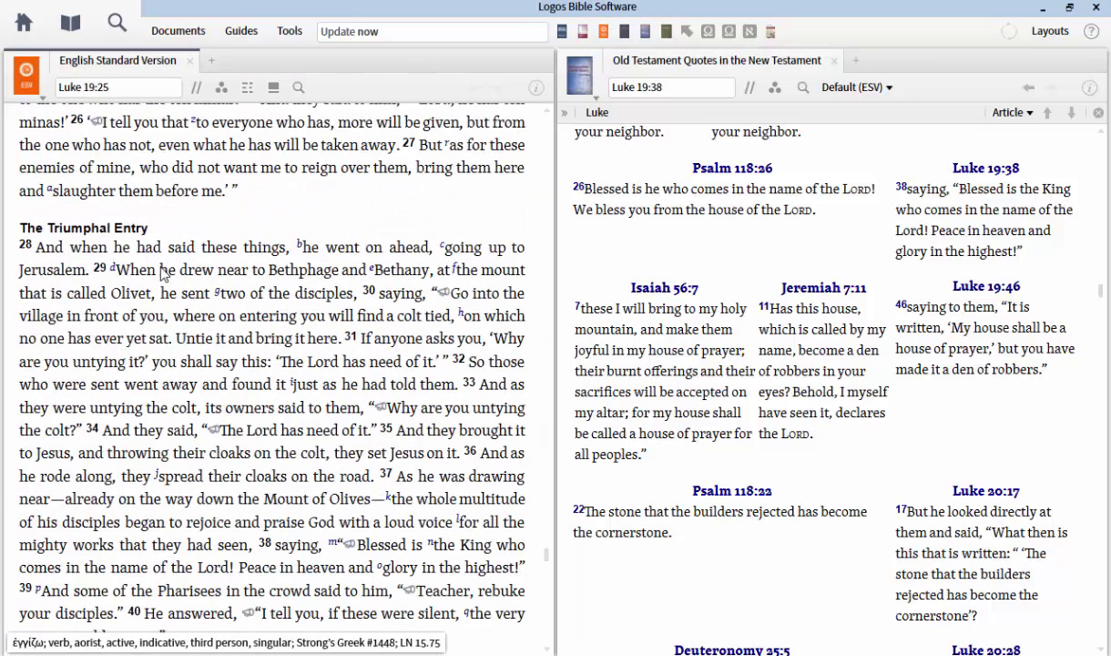
scroll(164, 271, "down", 1)
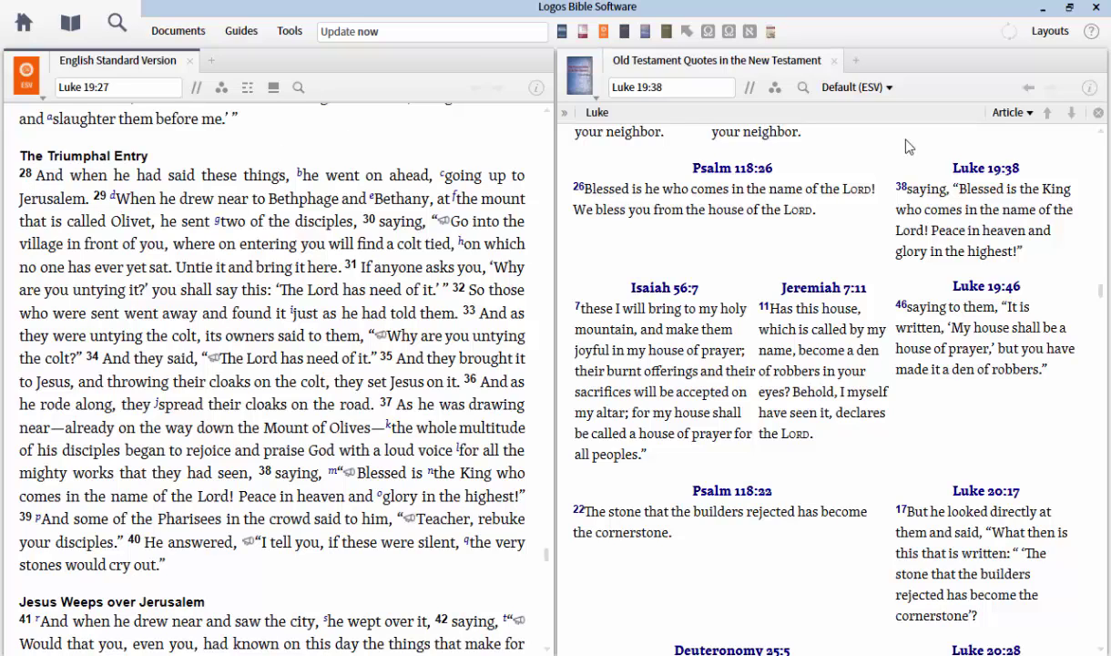
Step: Go to Luke 7:18 in the English Standard Version and highlight the "Are you the one who is to come" question in verse 20
left_click(675, 91)
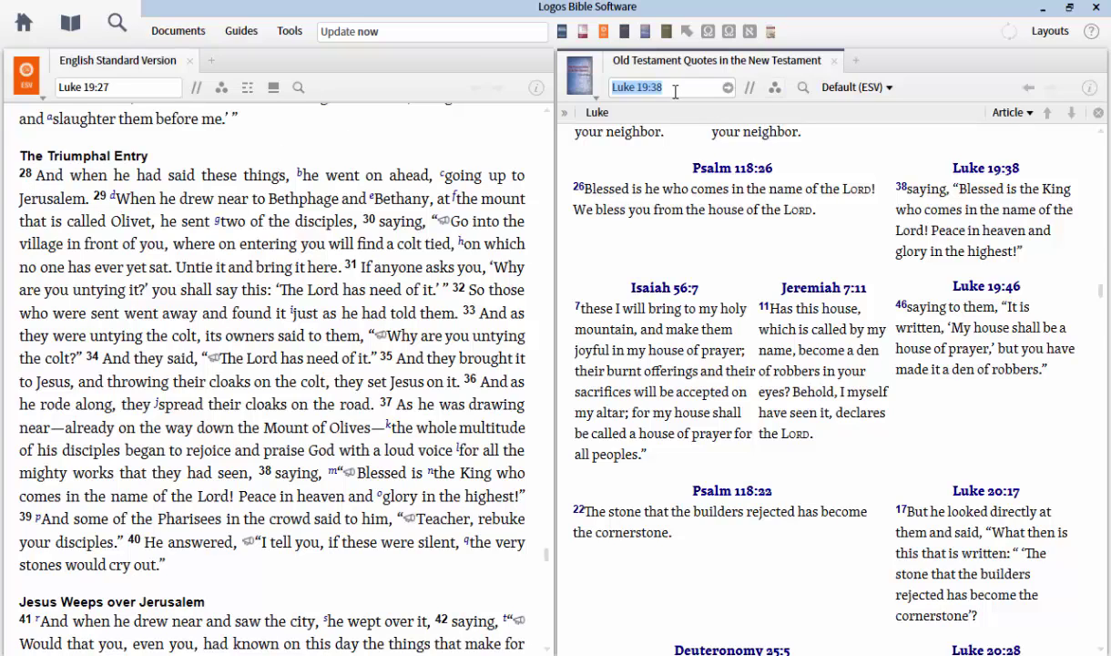
left_click(115, 87)
type("luk")
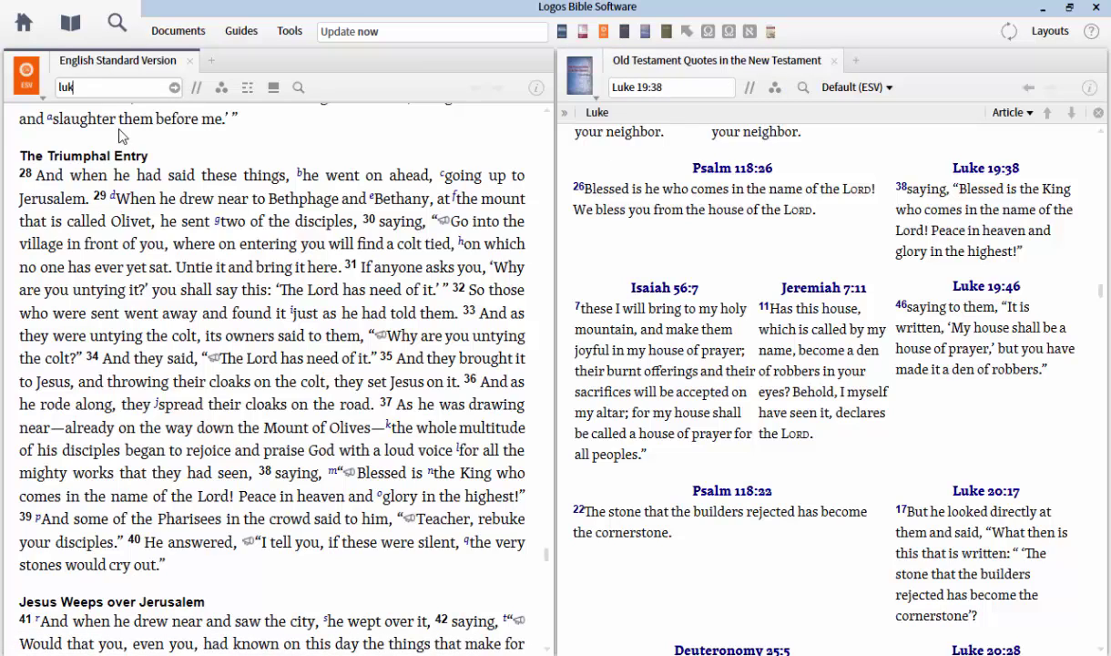
type("e 7:18")
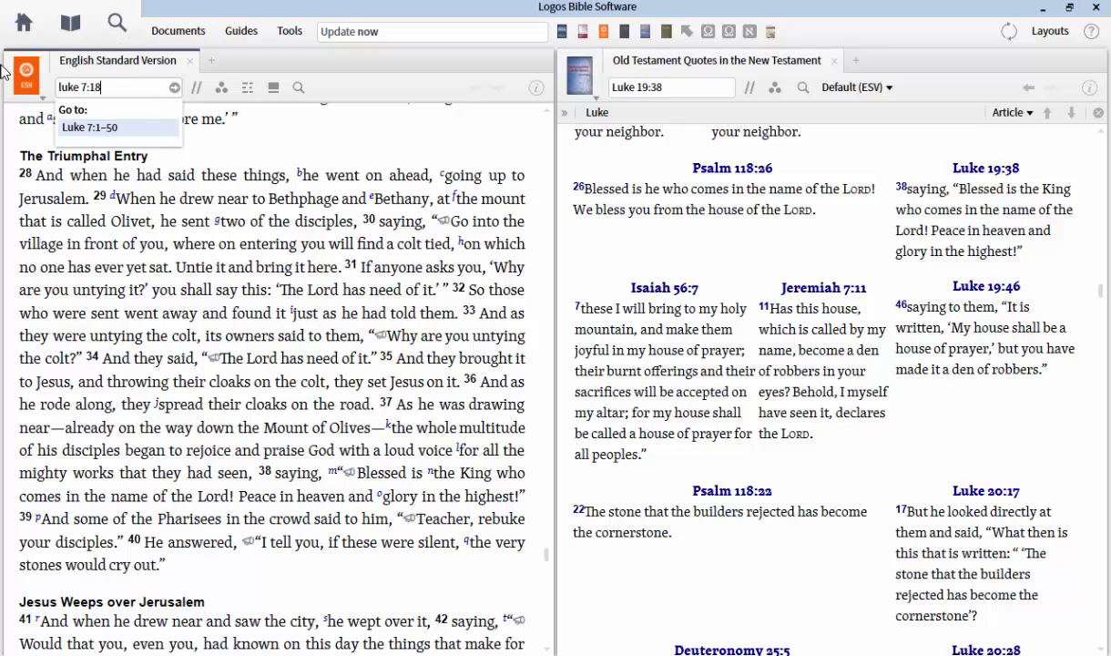
key("Return")
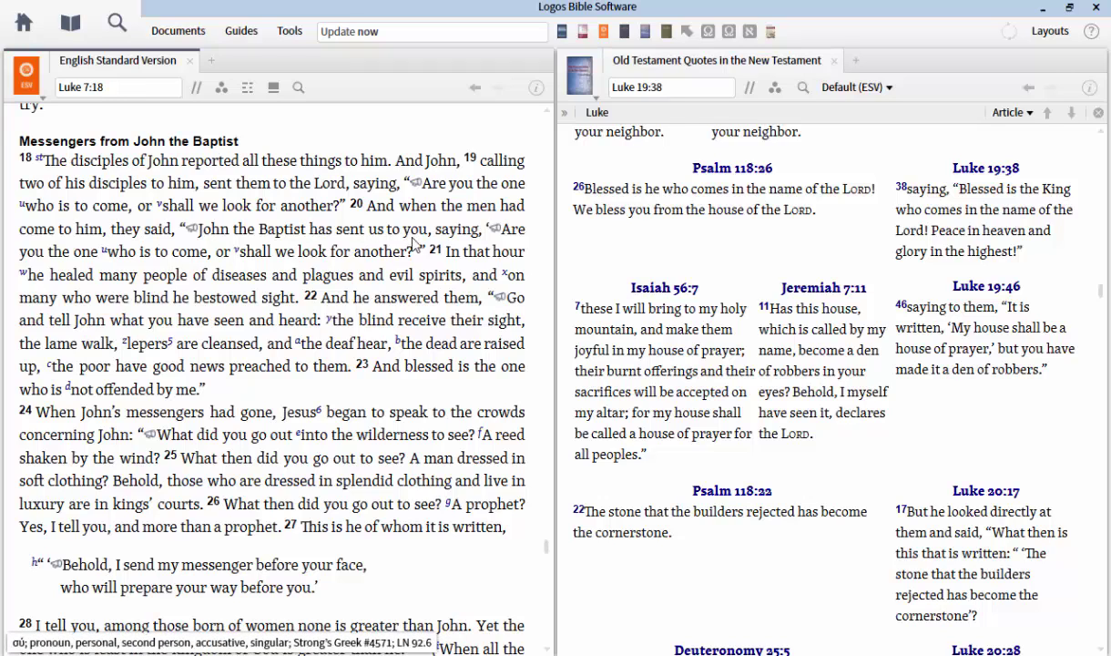
left_click_drag(504, 230, 415, 253)
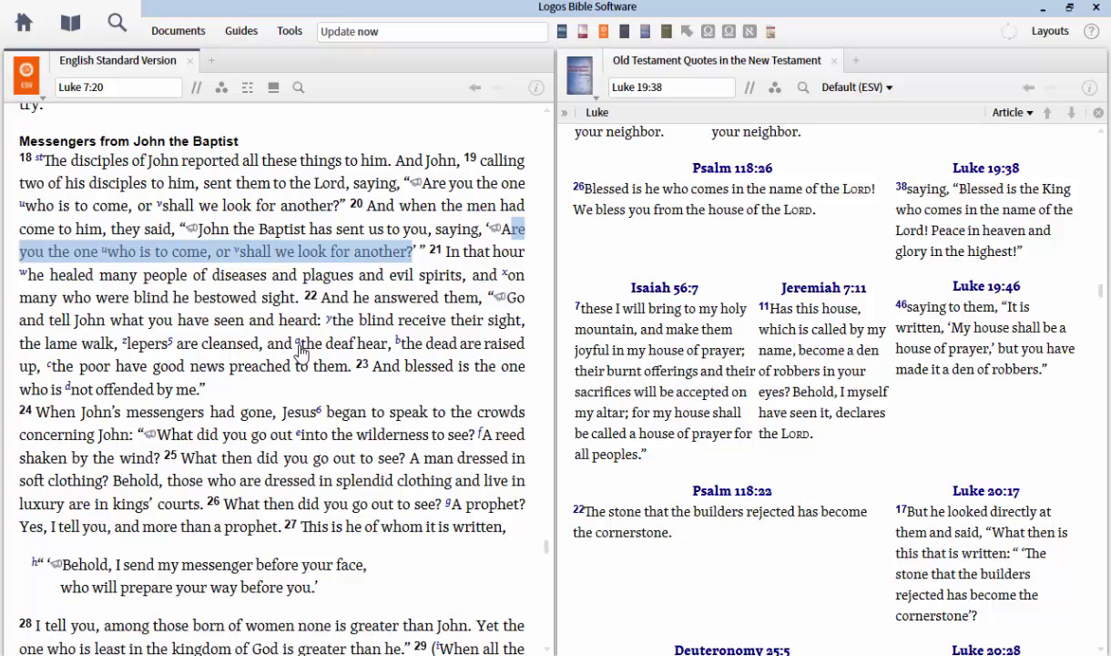
Step: Go to Isaiah 61 in the English Standard Version
mouse_move(298, 345)
left_click(141, 88)
type("Is 61")
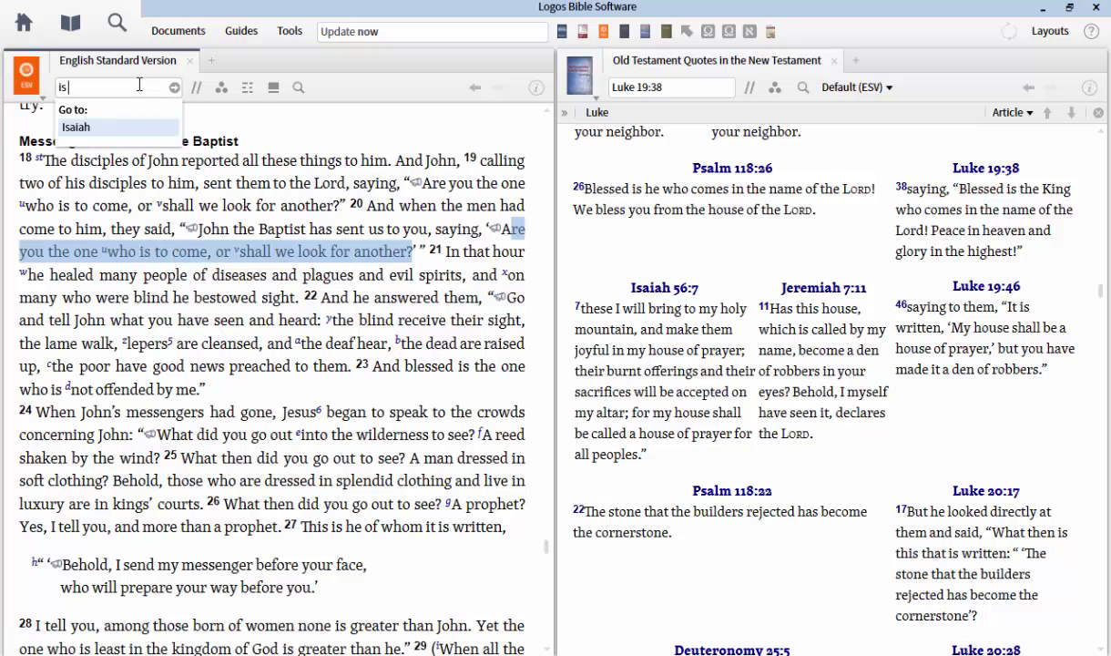
key("Return")
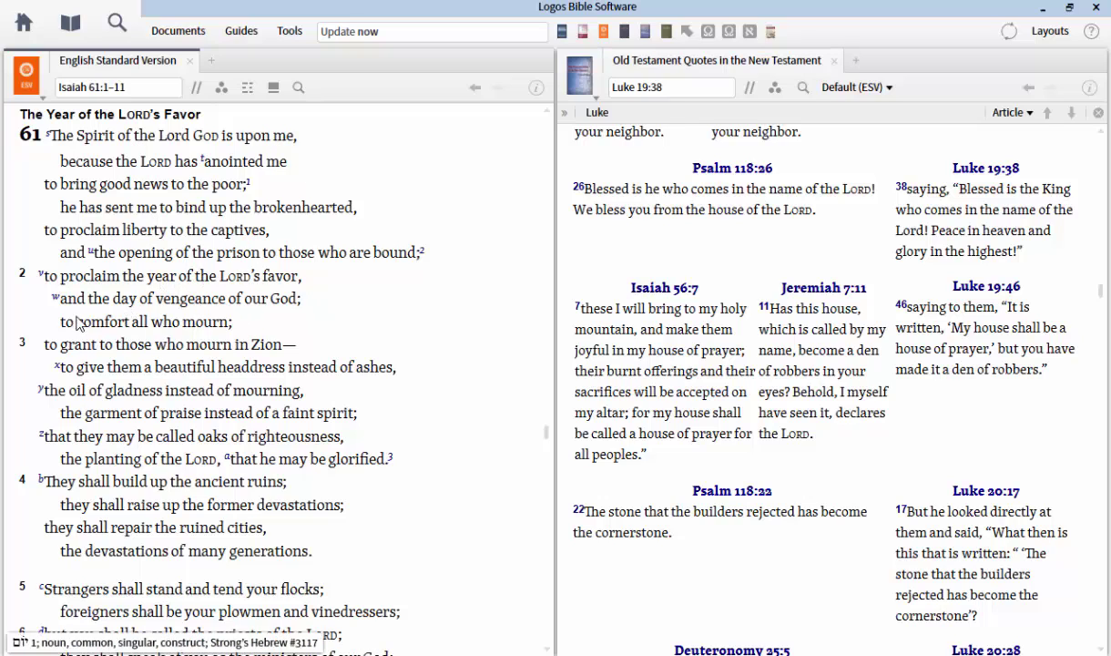
Step: Point out the phrase "and the day of vengeance of our God" in Isaiah 61:2 by selecting it, and clear the selection
left_click_drag(62, 302, 297, 303)
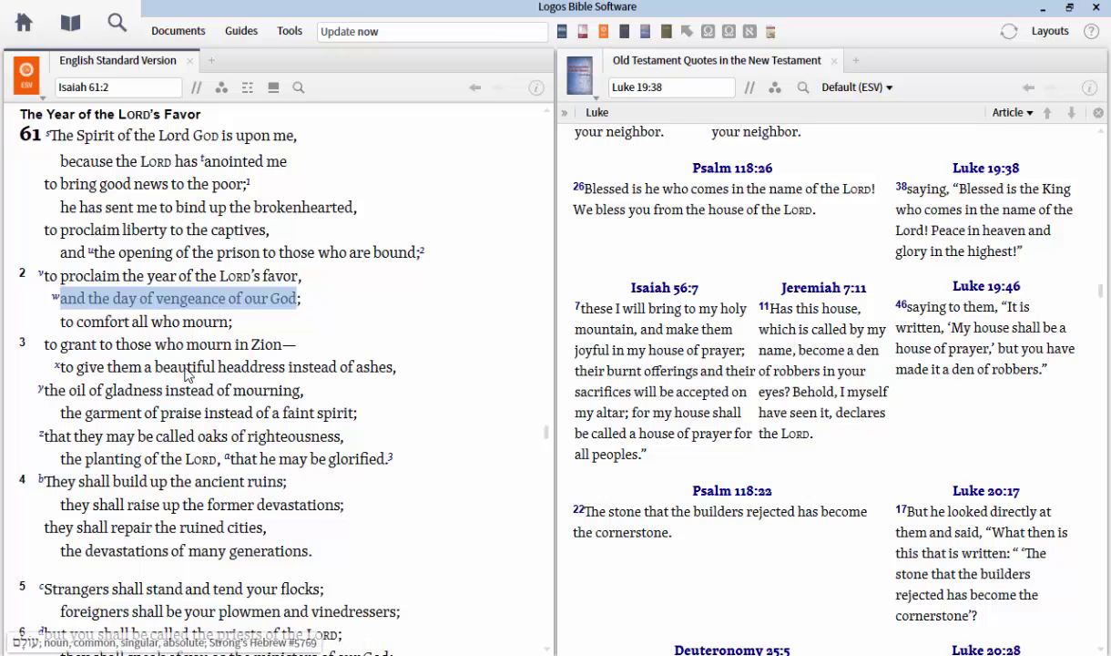
left_click(137, 234)
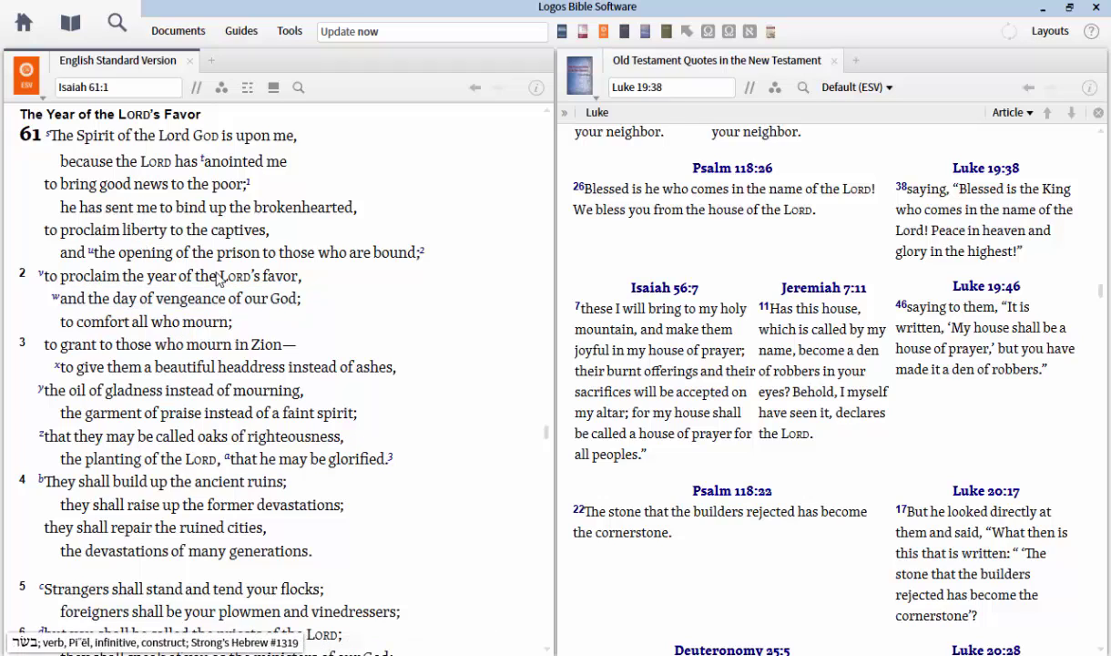
left_click_drag(301, 297, 66, 309)
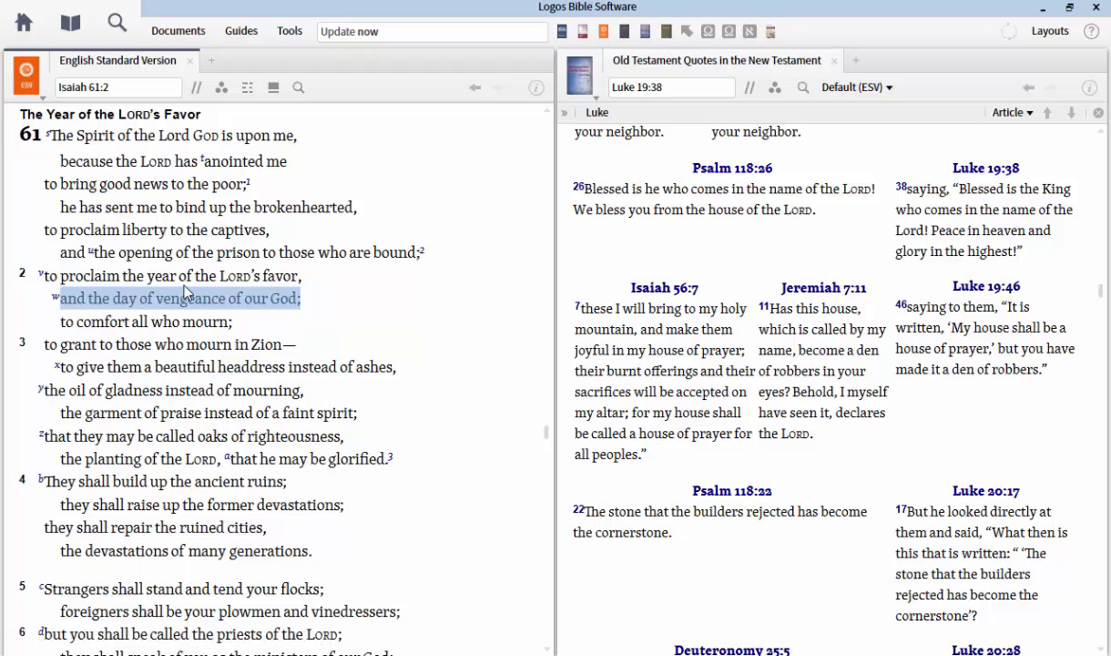
left_click(247, 320)
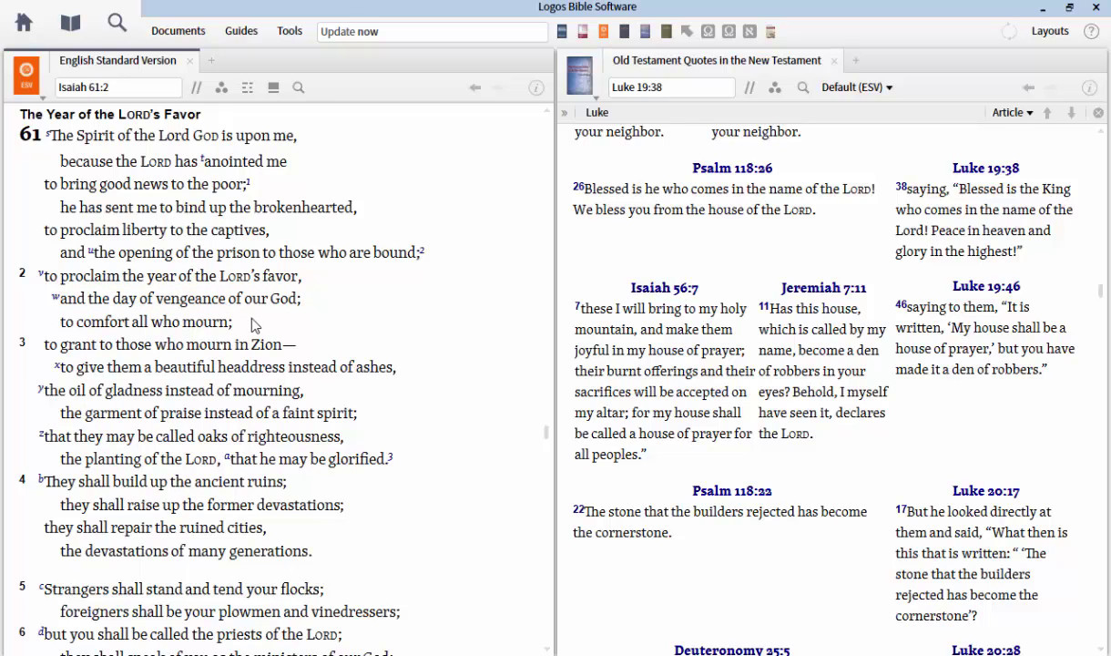
Step: Go to Luke 21 in the English Standard Version and read the passages on the temple's destruction and on wars and persecution
left_click(126, 86)
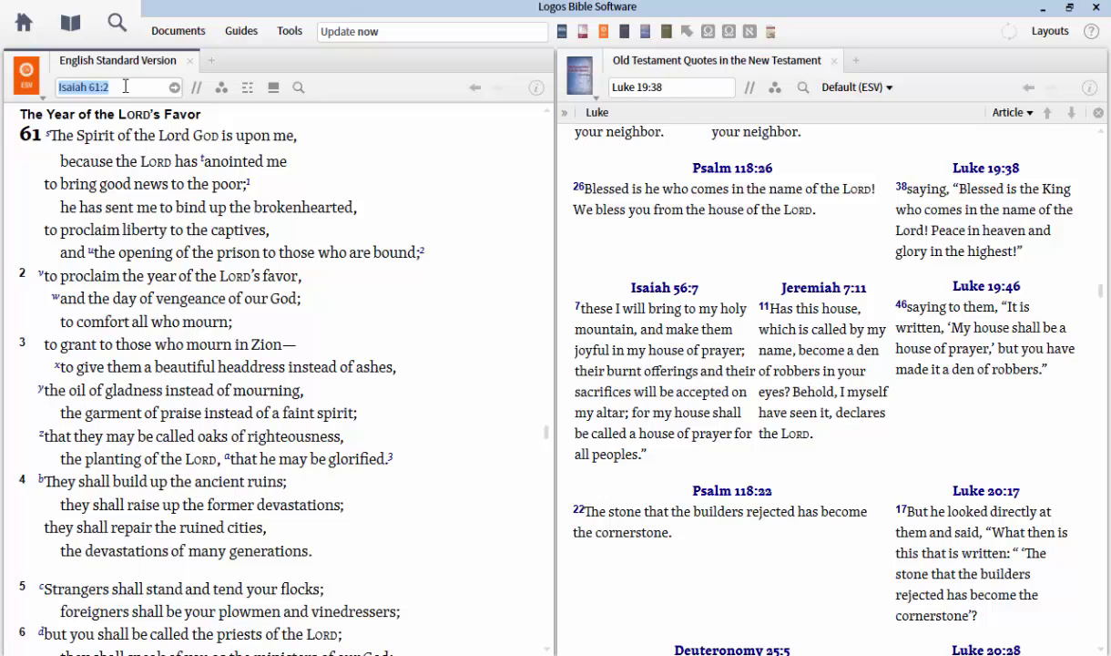
type("luke 21")
key("Return")
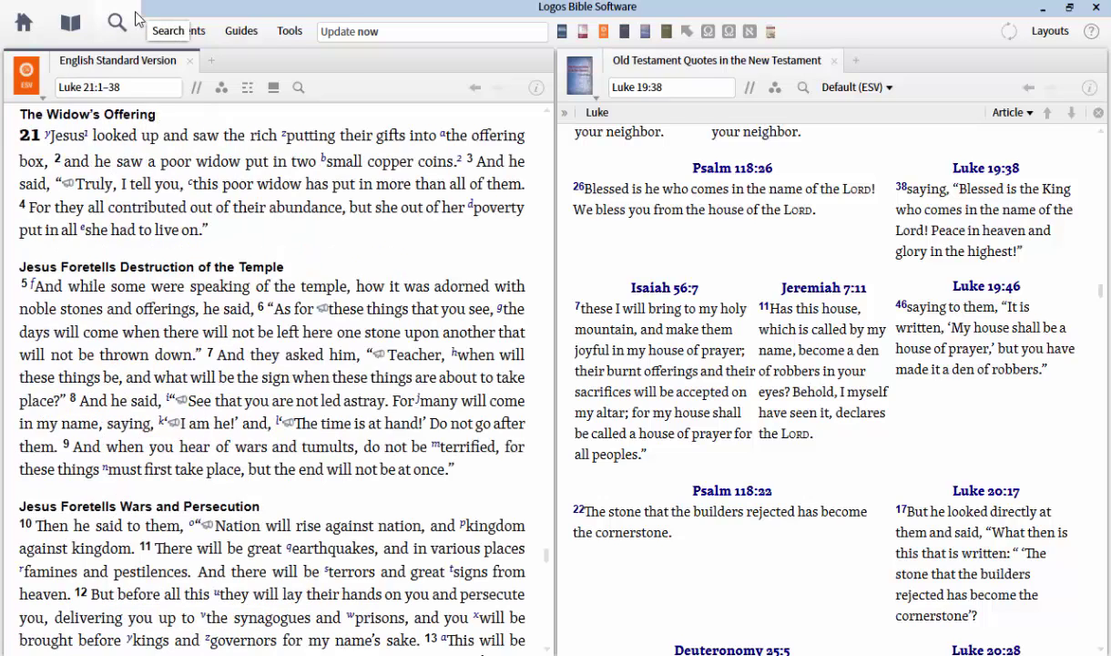
scroll(249, 173, "down", 1)
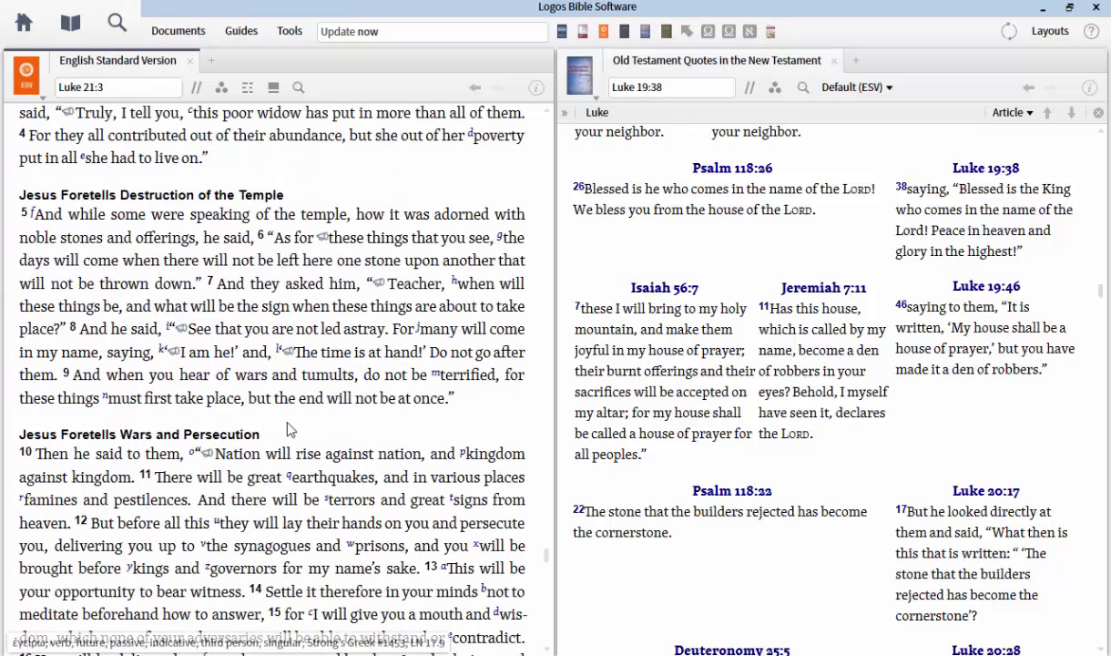
scroll(266, 350, "down", 3)
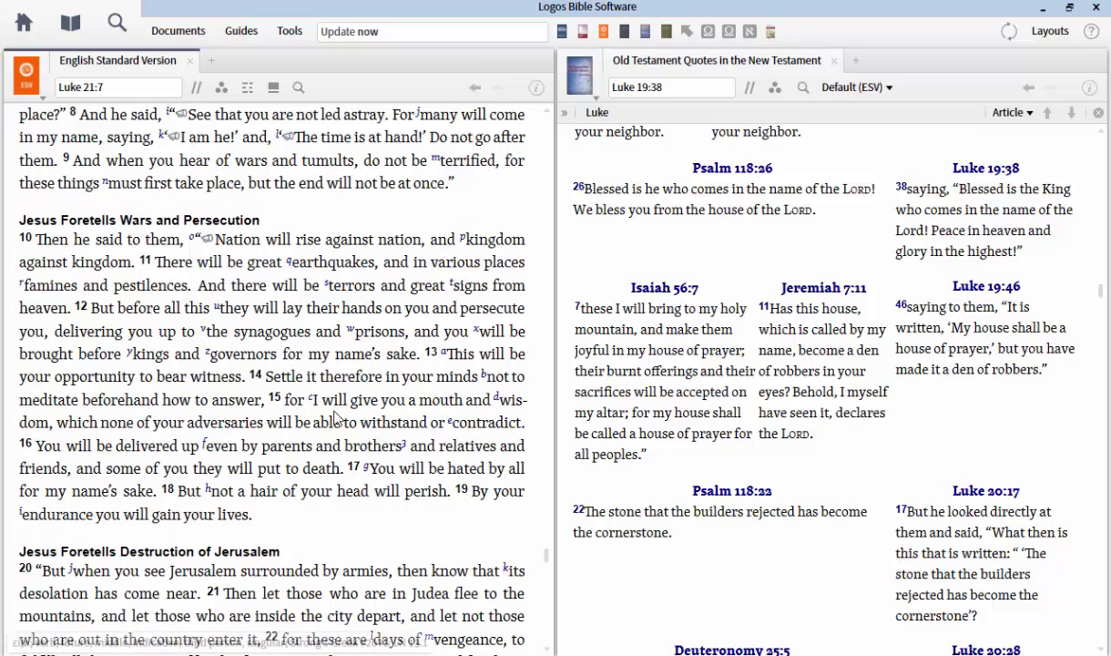
scroll(303, 373, "up", 3)
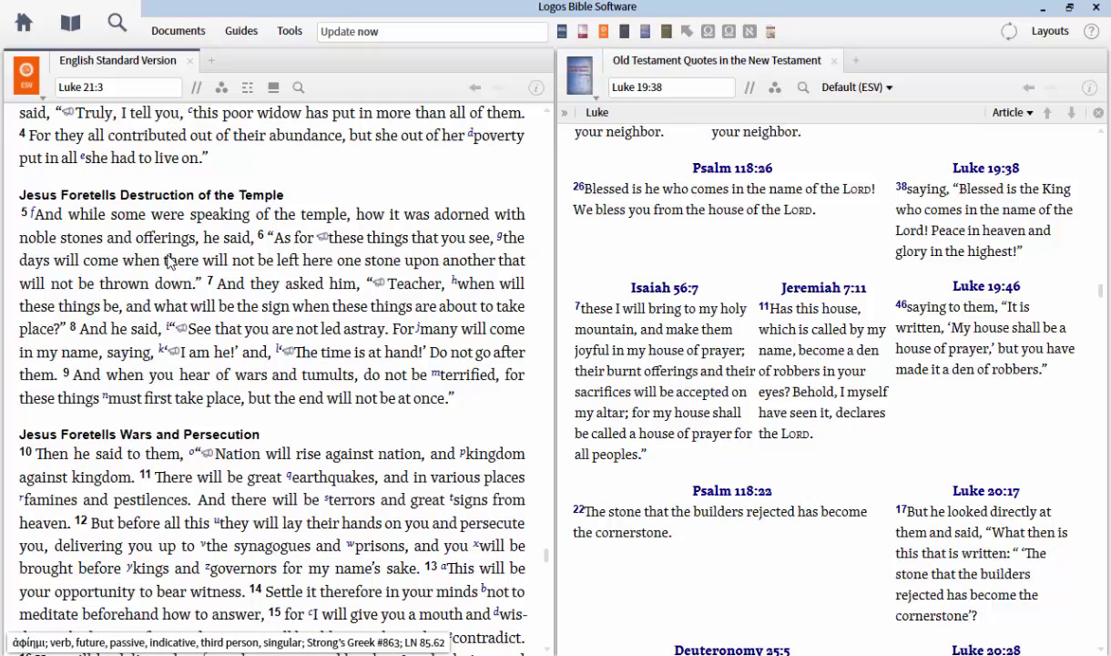
scroll(173, 246, "up", 4)
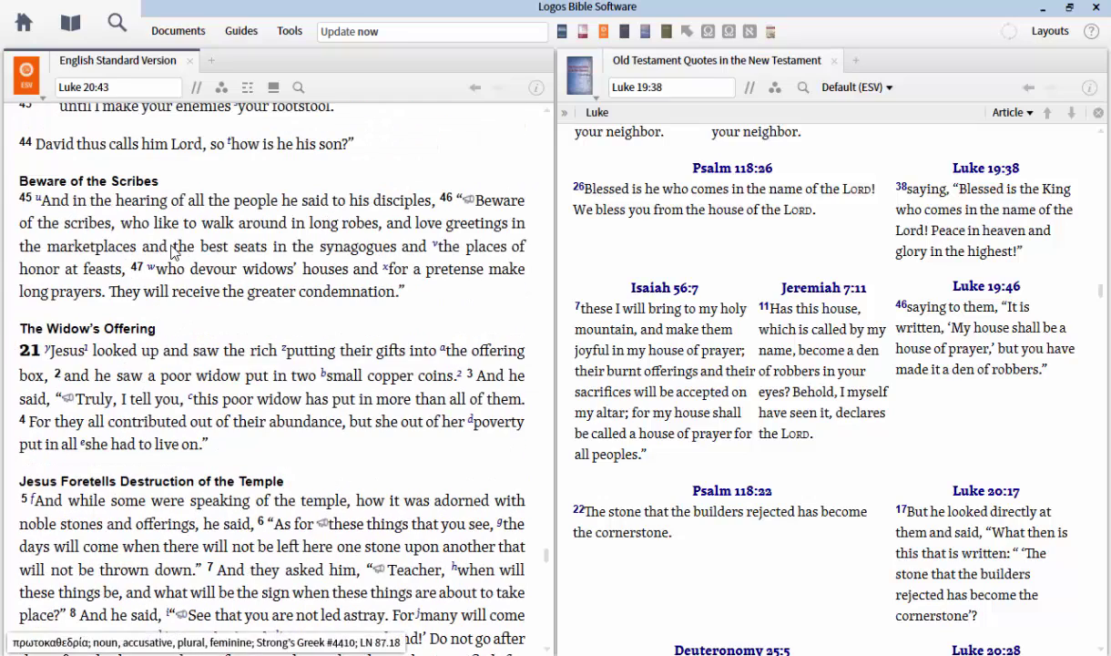
scroll(171, 249, "down", 3)
scroll(173, 252, "down", 5)
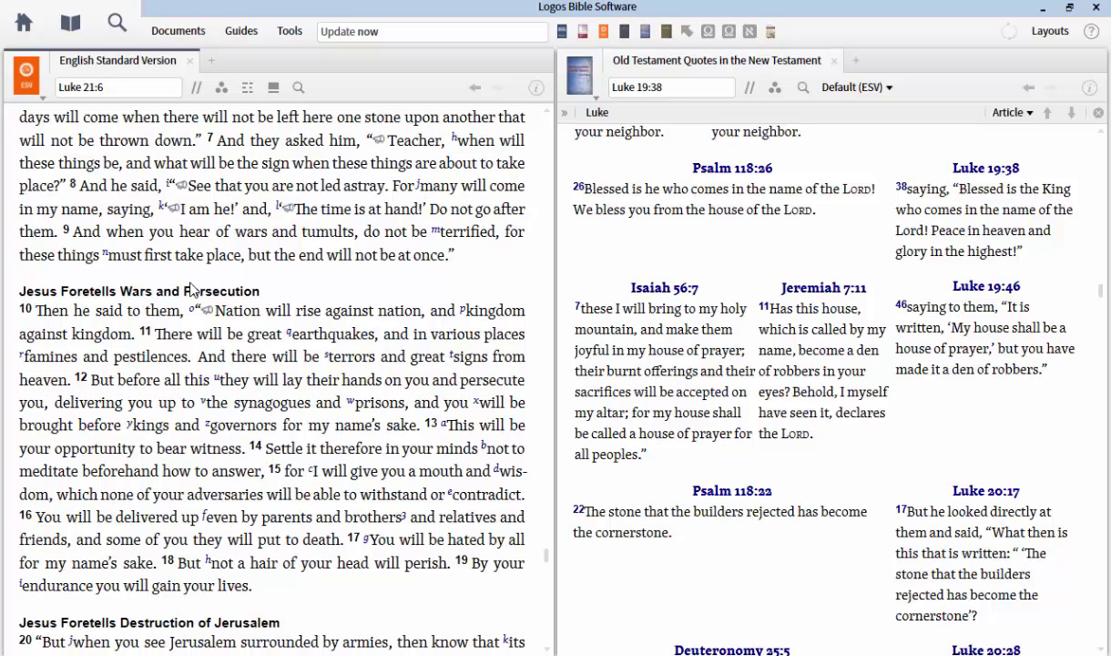
Step: Return to Luke 19 in the English Standard Version and show the Jesus Weeps over Jerusalem and Jesus Cleanses the Temple sections
scroll(162, 272, "up", 20)
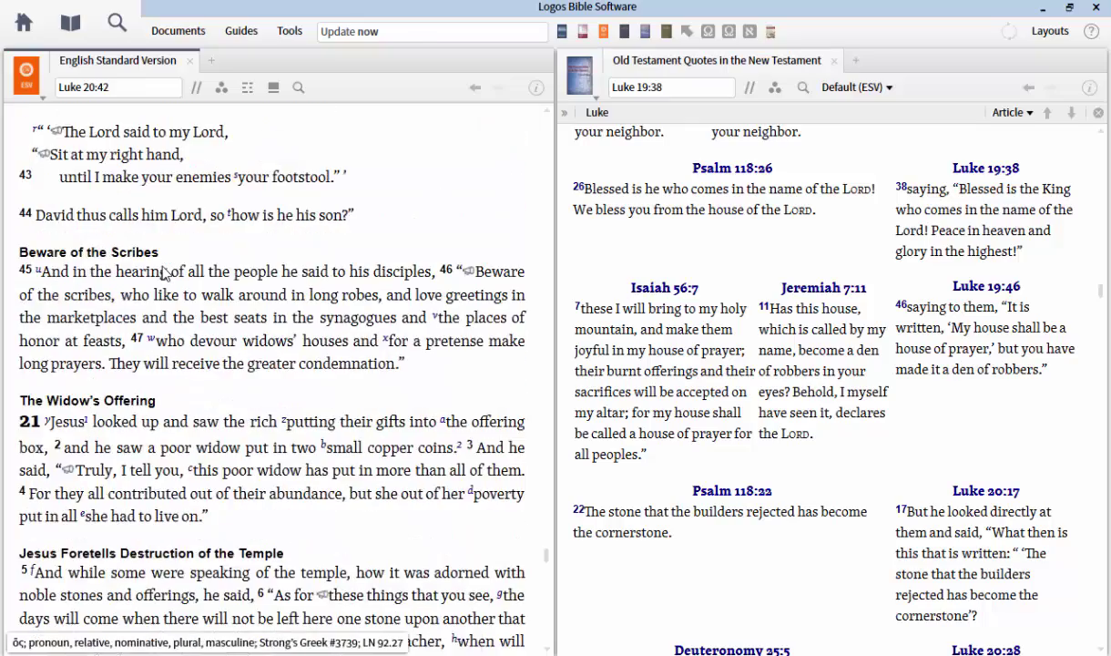
scroll(162, 272, "up", 7)
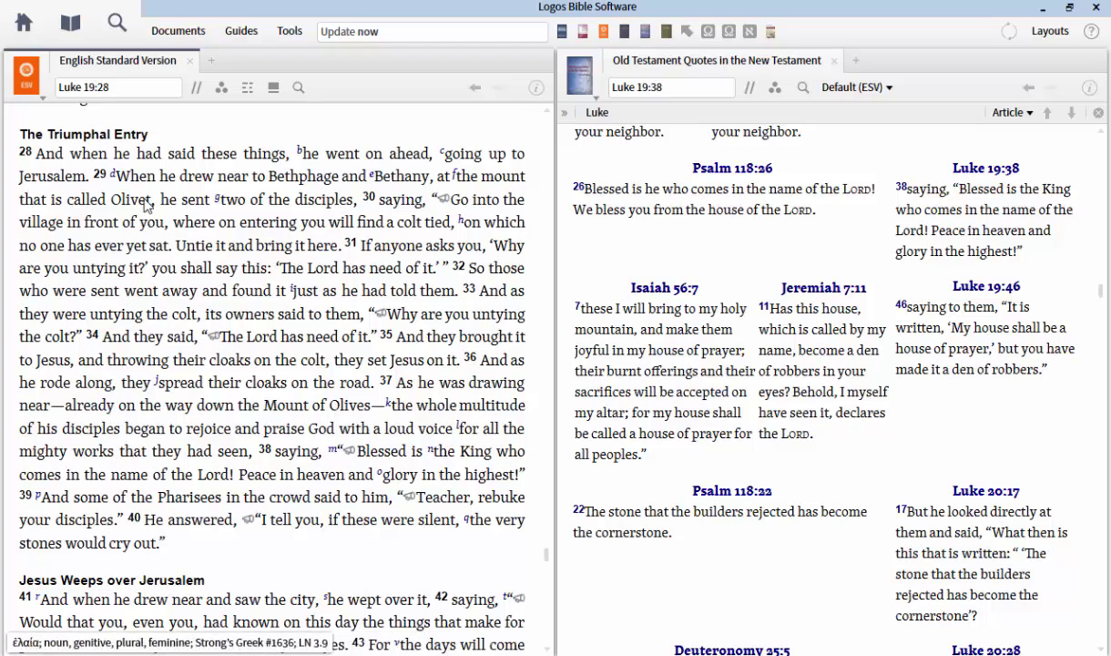
scroll(160, 324, "down", 8)
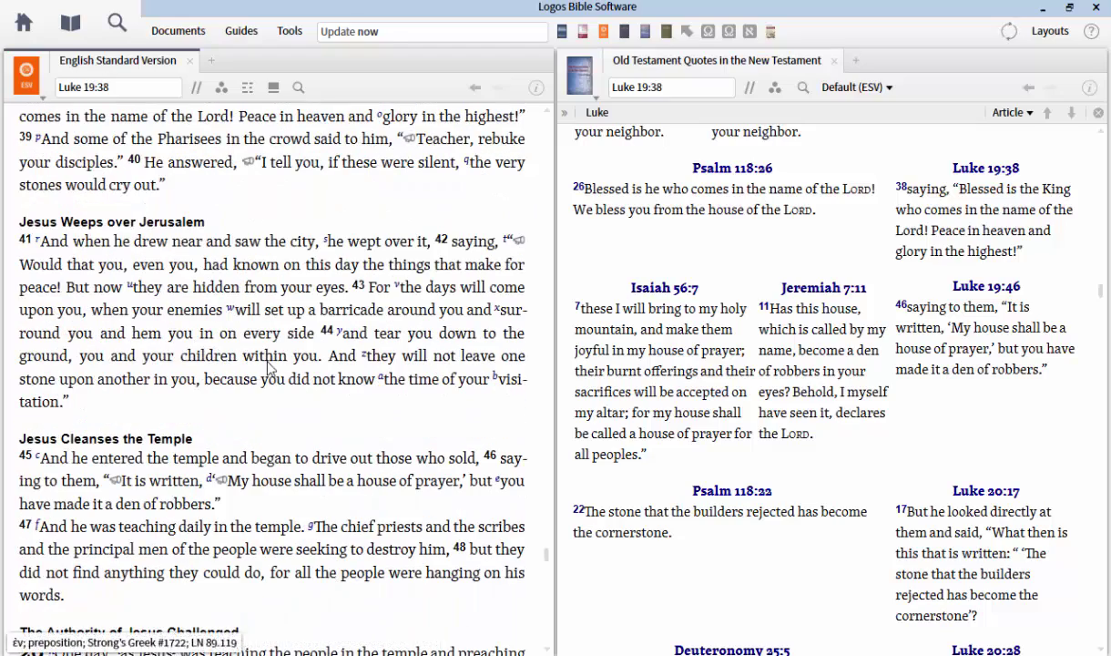
scroll(254, 315, "down", 2)
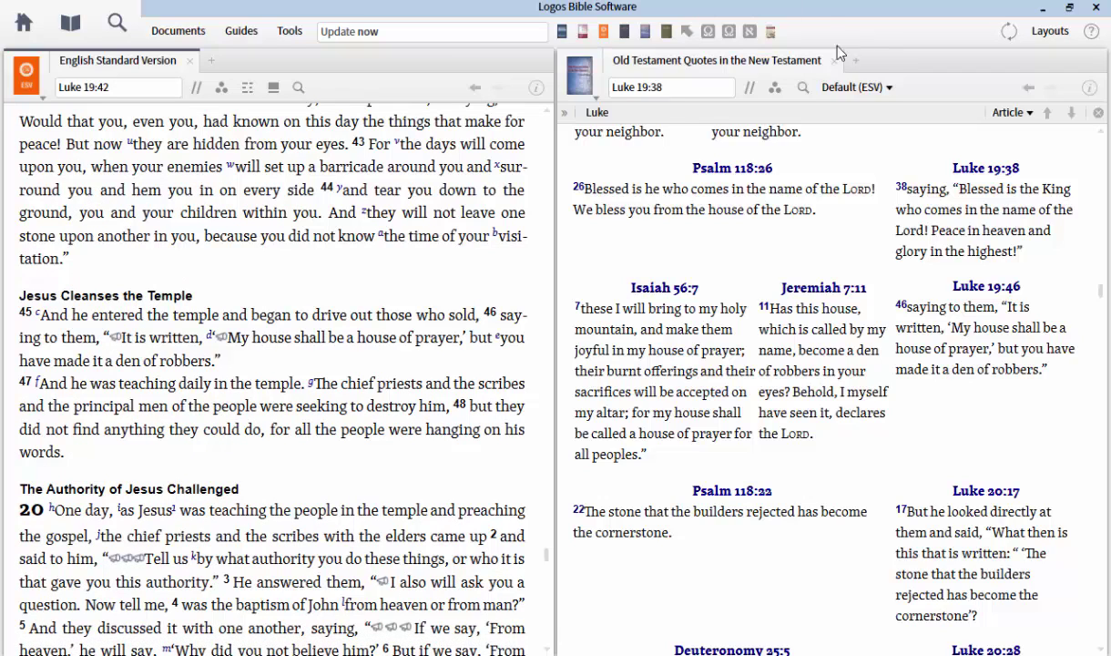
Step: Look up Court of the Gentiles in the Factbook and open its Herod's Temple Mount (East View) image
left_click(291, 34)
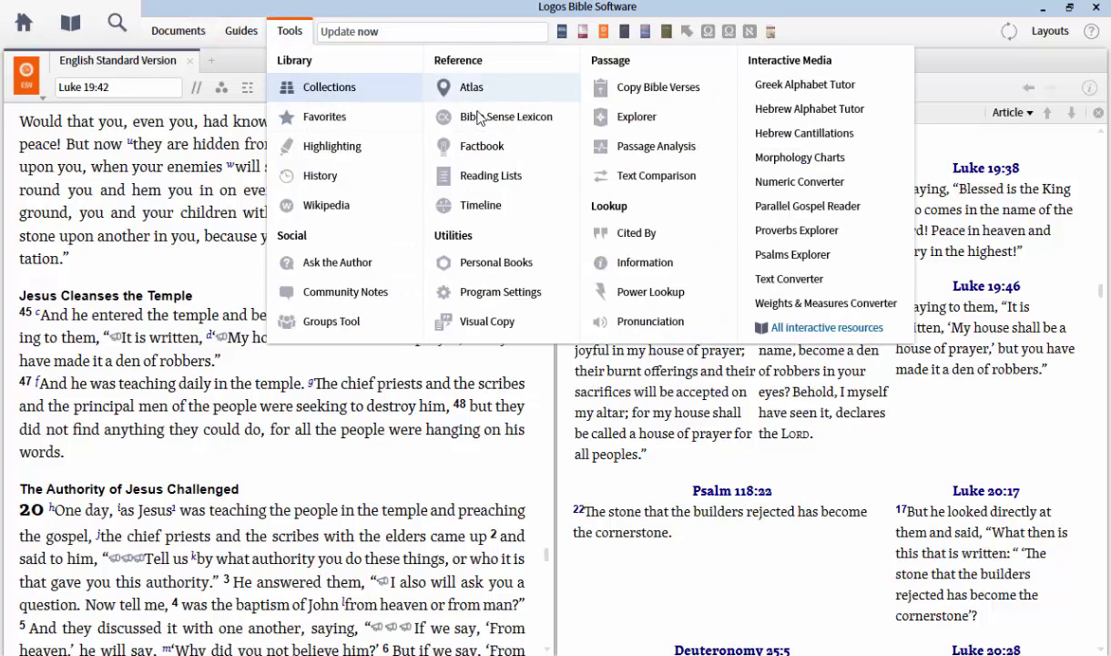
left_click(474, 155)
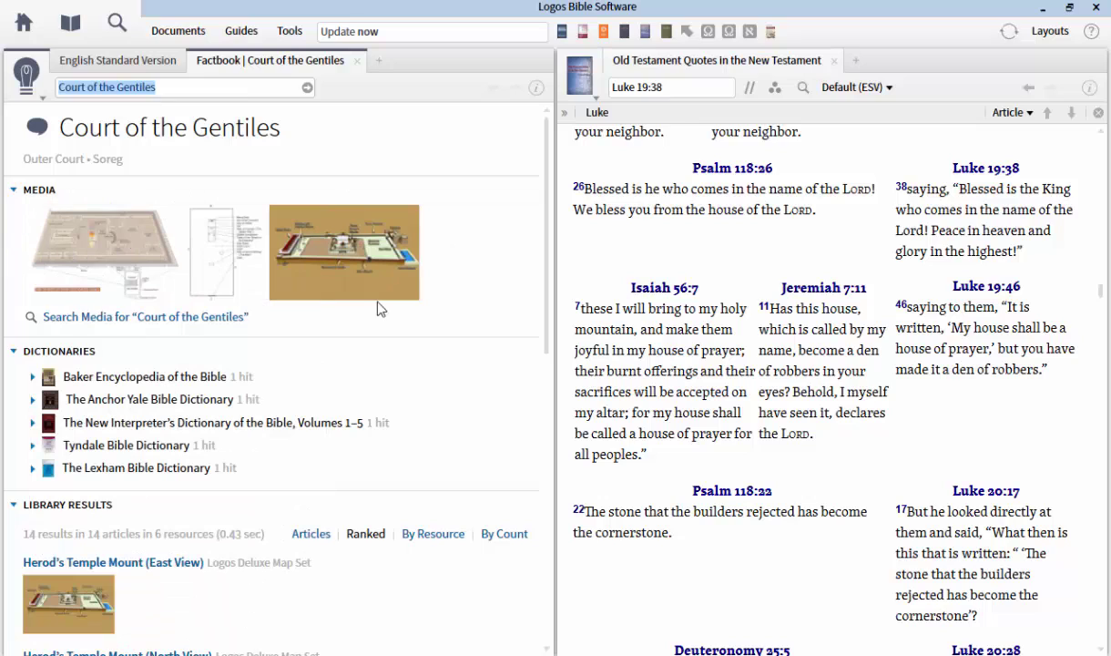
left_click(350, 251)
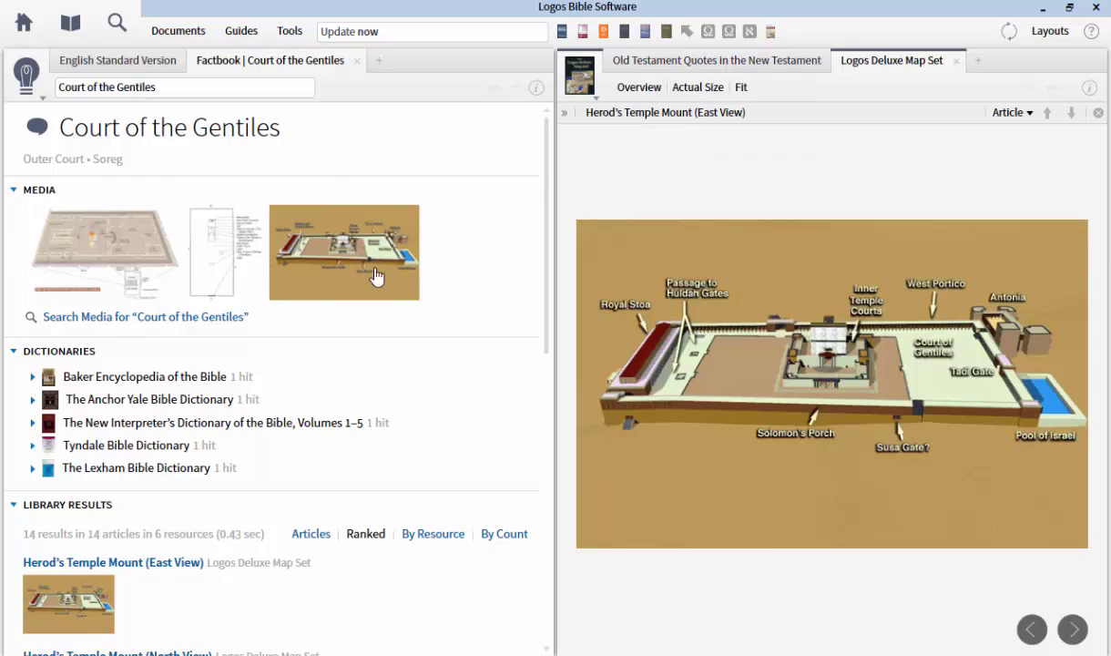
scroll(182, 264, "down", 4)
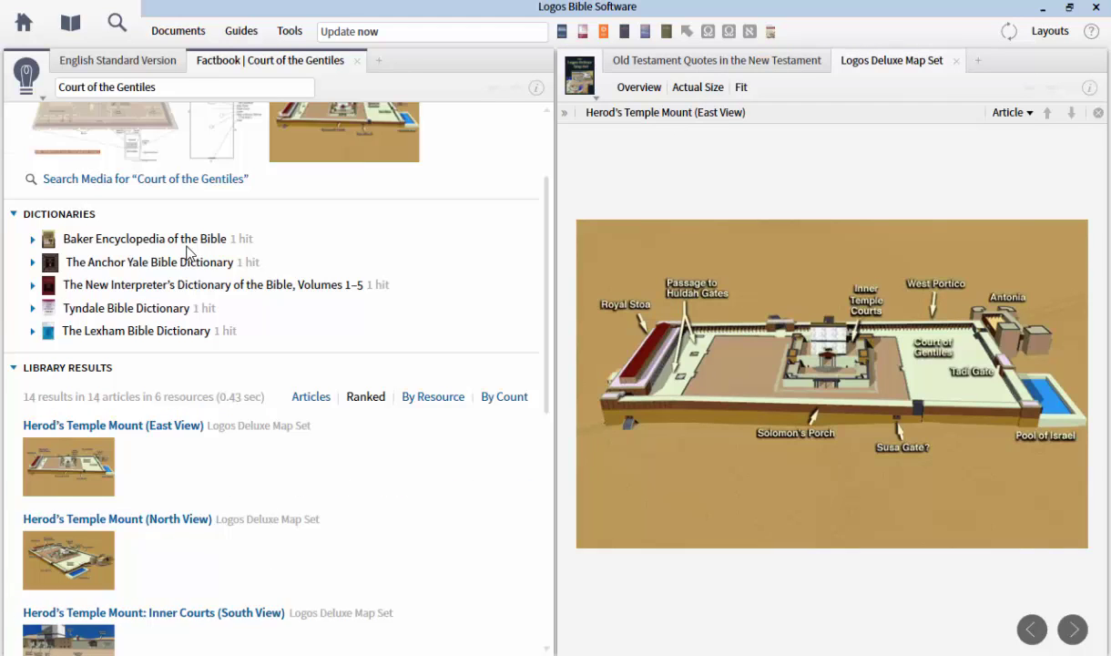
scroll(301, 401, "down", 2)
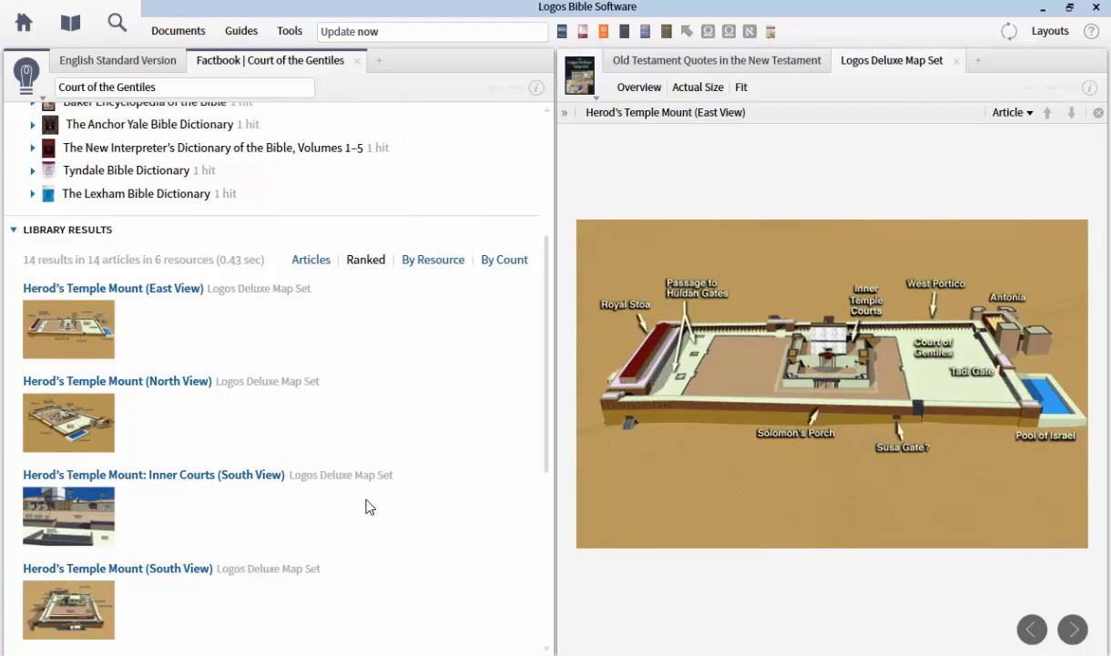
scroll(360, 501, "up", 5)
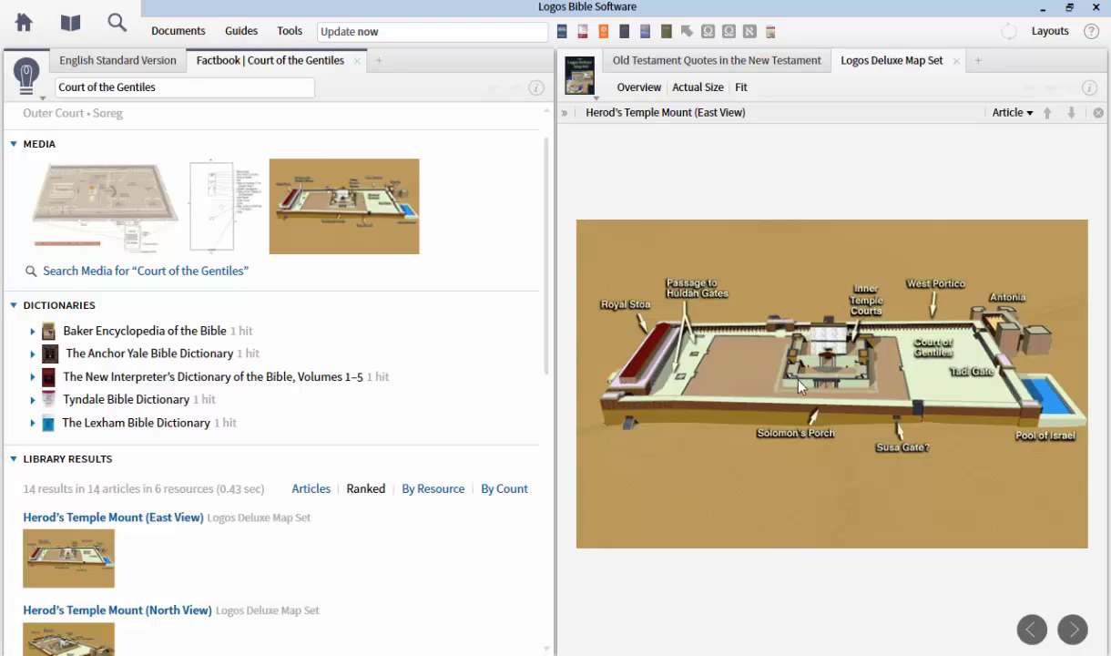
Step: View the Factbook's diagram of the temple in New Testament times, and return to the Herod's Temple Mount (East View) image
left_click(114, 200)
scroll(754, 377, "up", 1)
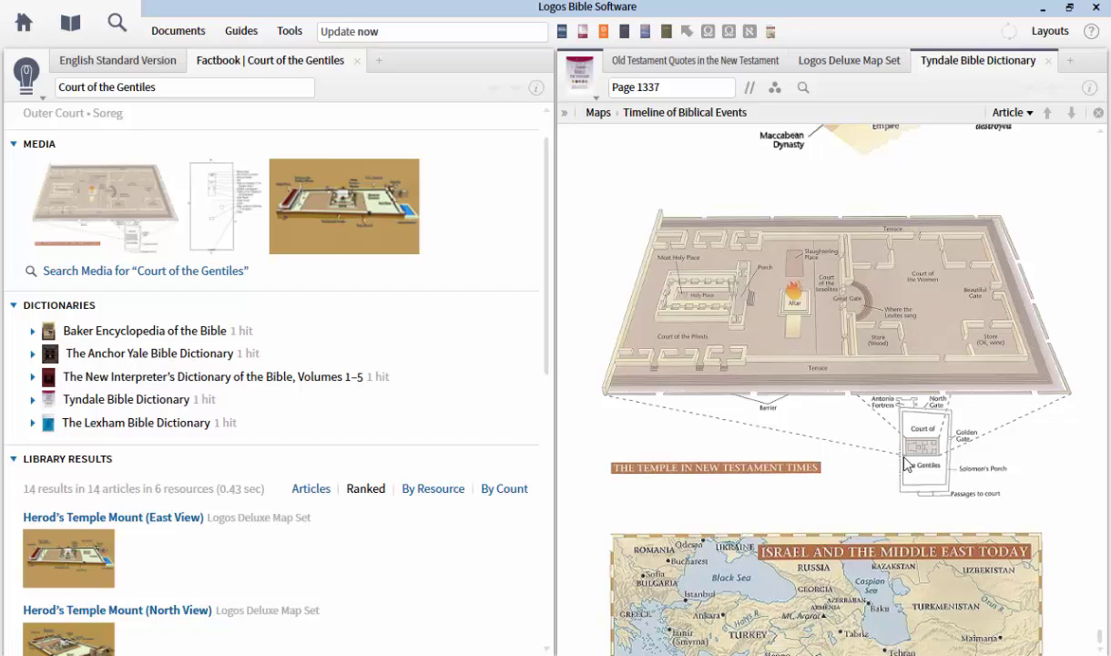
left_click(367, 225)
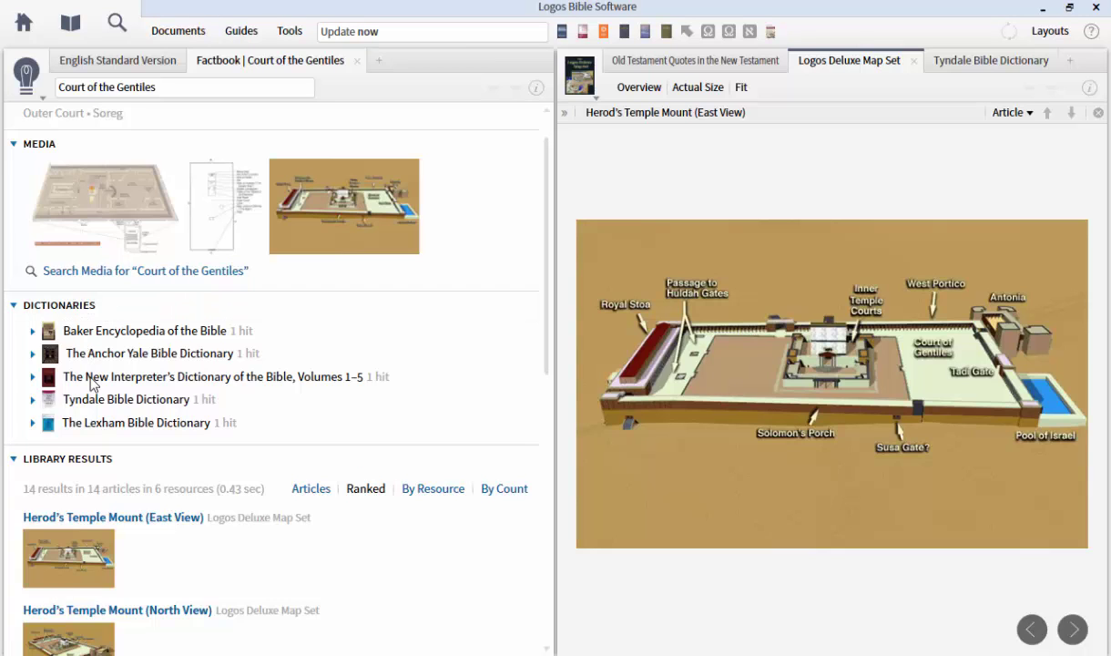
mouse_move(109, 335)
mouse_move(115, 411)
Step: Open Synopsis of the Four Gospels from the harmonies in the library
left_click(71, 28)
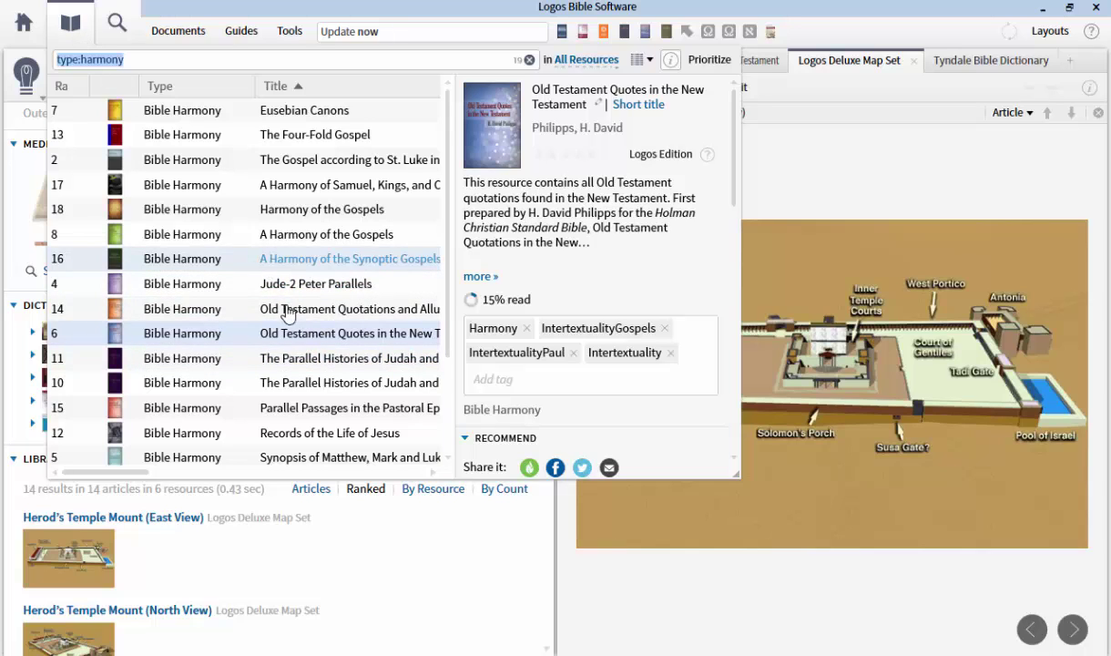
scroll(290, 373, "down", 3)
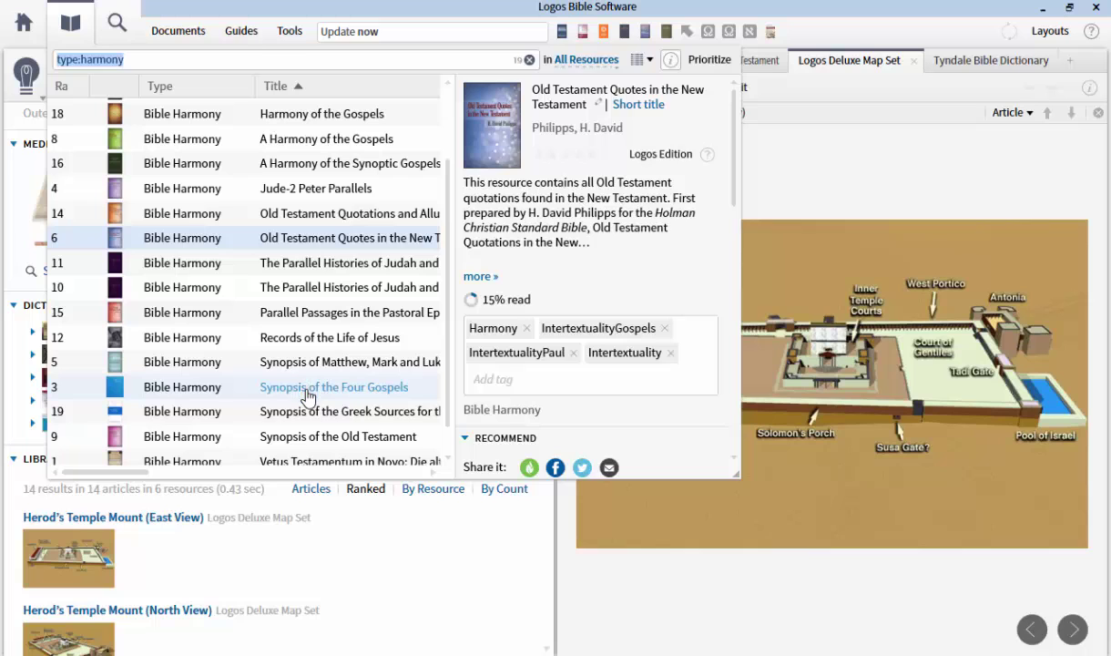
left_click(308, 392)
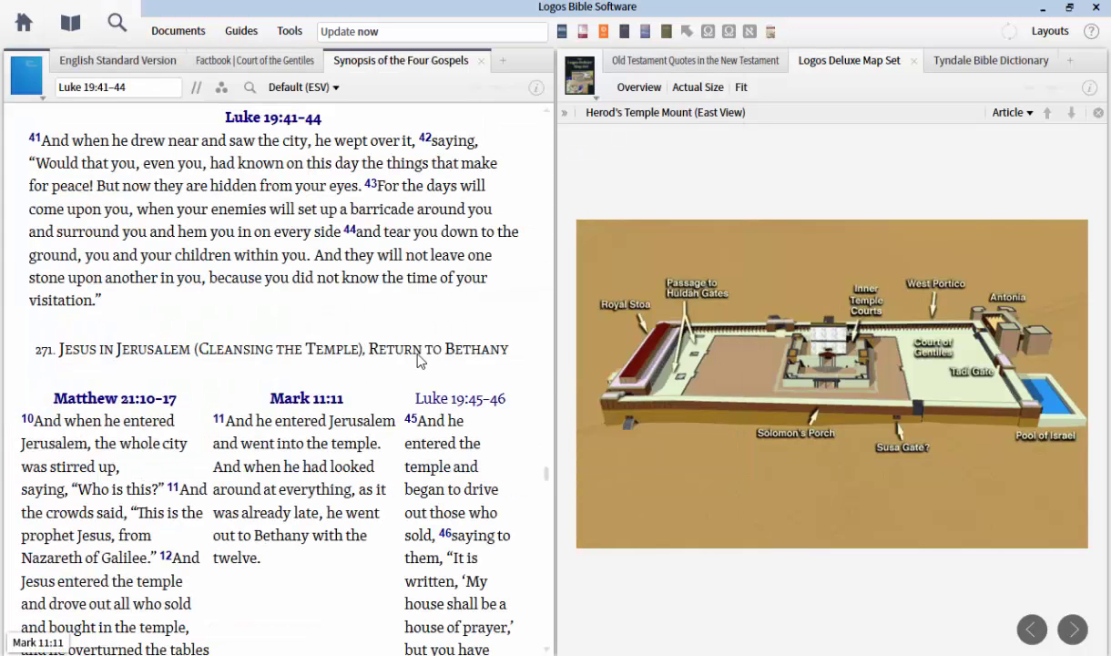
Step: Go to Luke 19:45–46 in the Synopsis of the Four Gospels to show The Cleansing of the Temple parallels
left_click(147, 91)
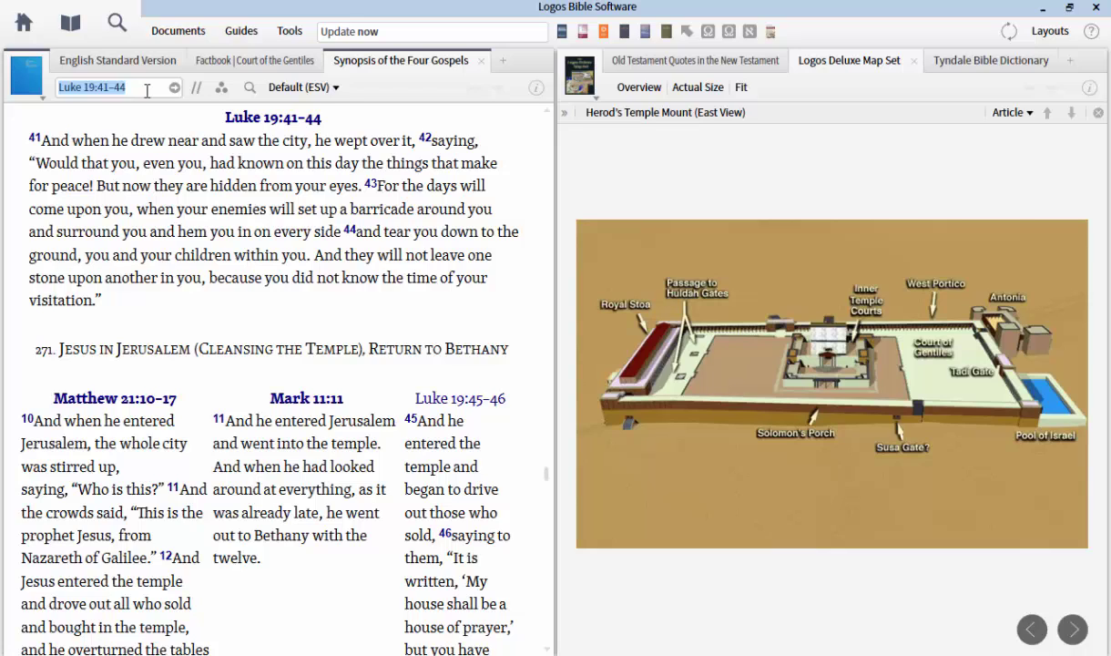
type("l")
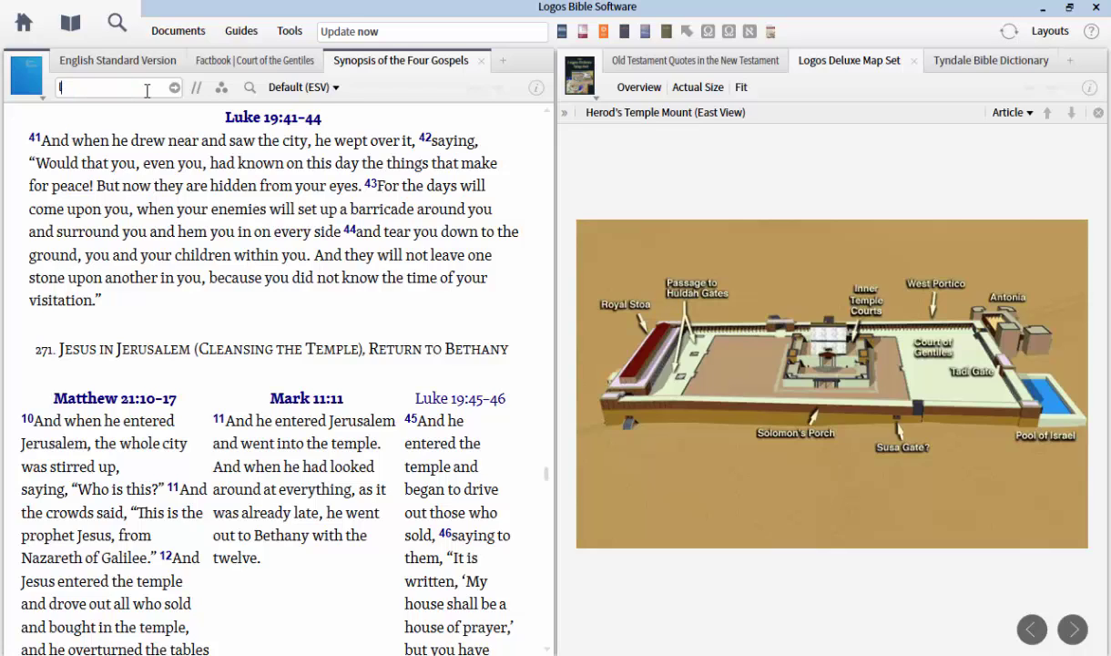
type("uke 19")
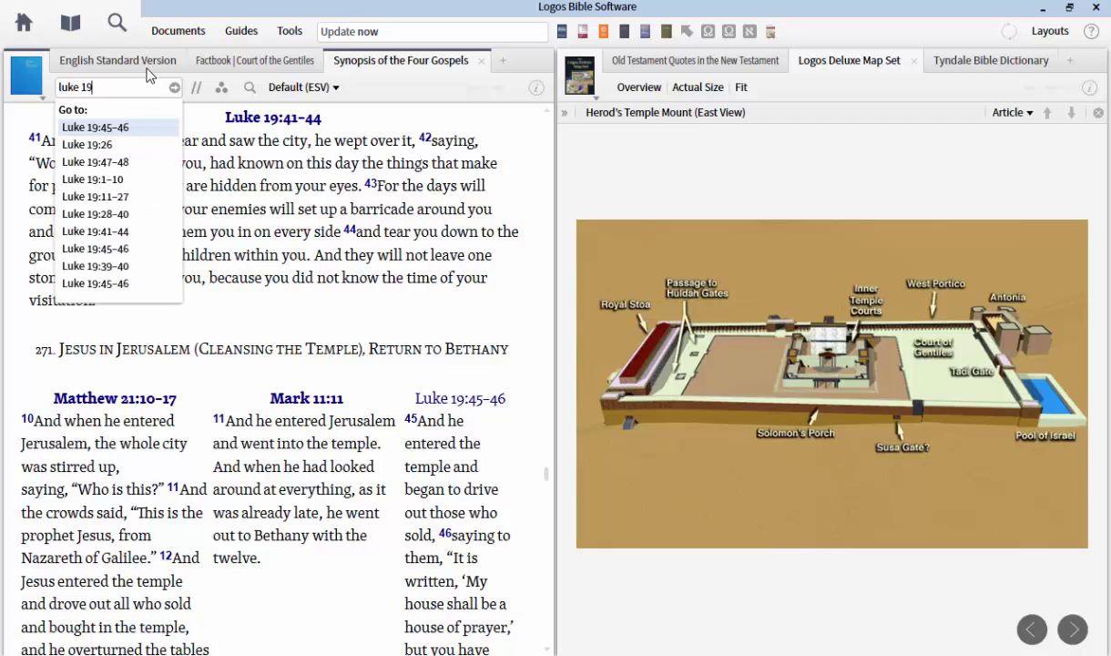
type(";4")
key("Return")
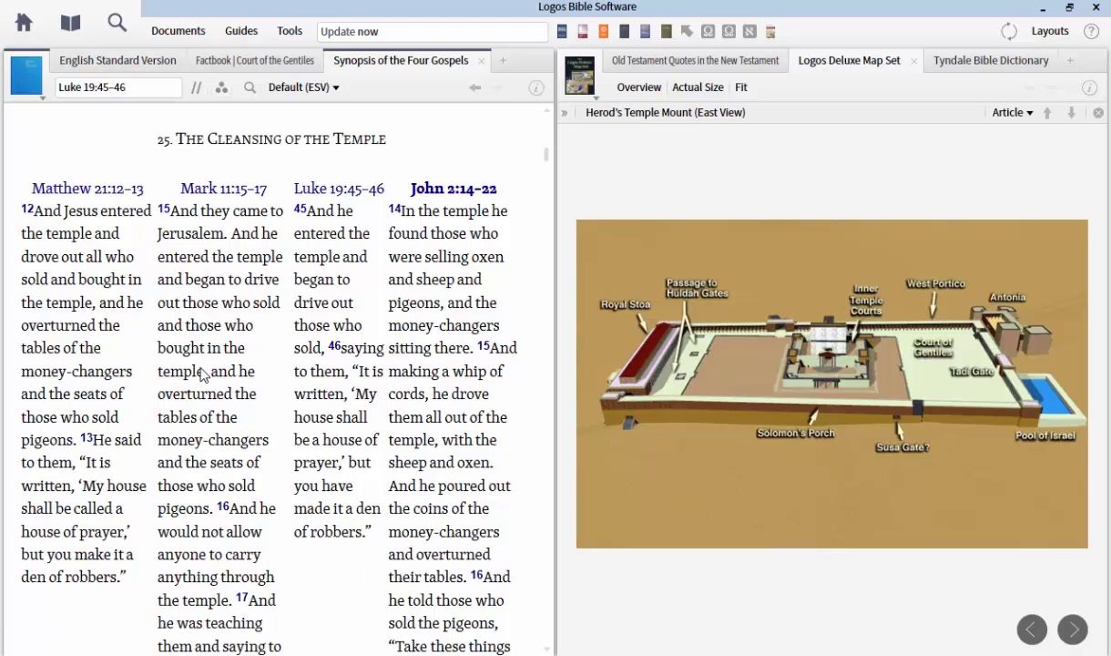
Step: Compare the temple cleansing accounts and select "My house shall be called a house of prayer for all the nations" in Mark 11:17
scroll(223, 360, "down", 1)
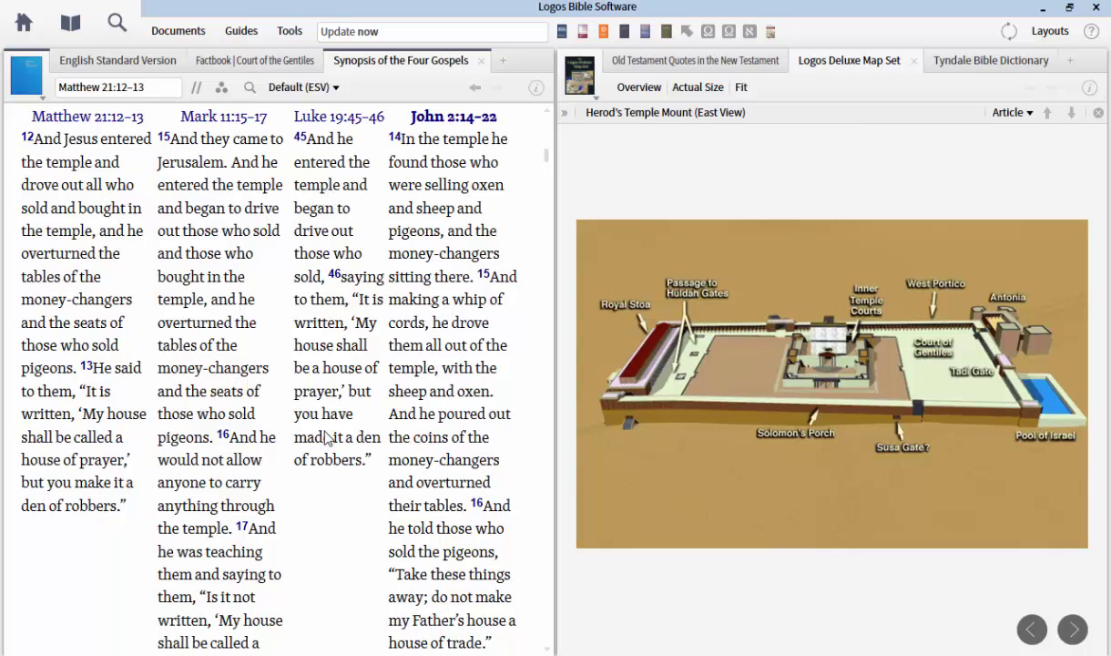
scroll(285, 346, "down", 1)
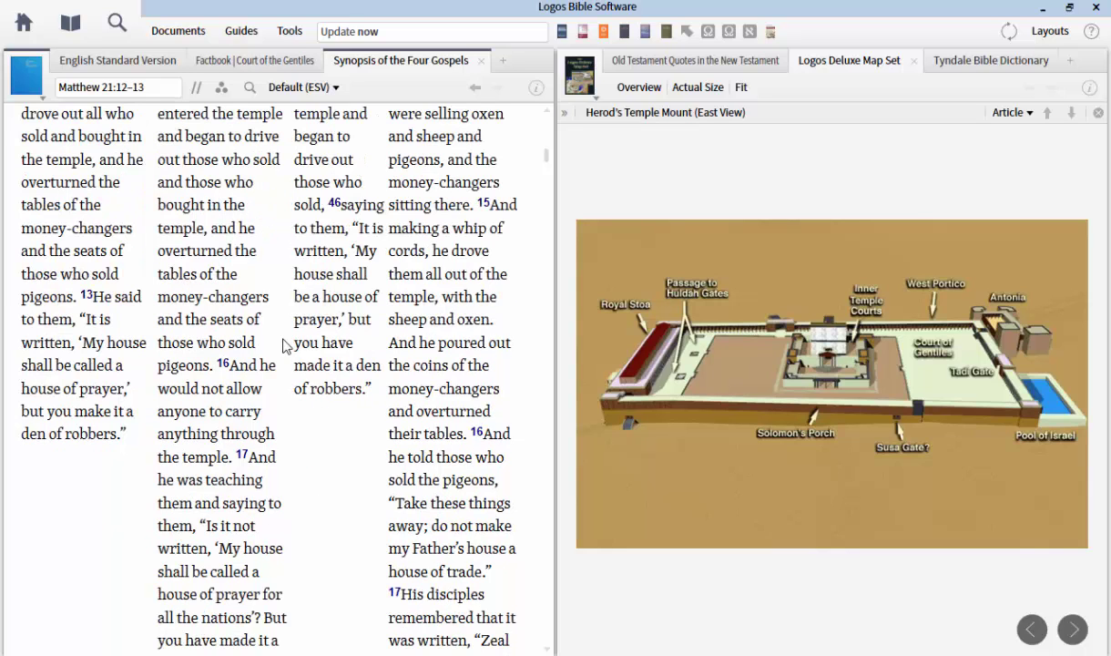
scroll(285, 346, "down", 1)
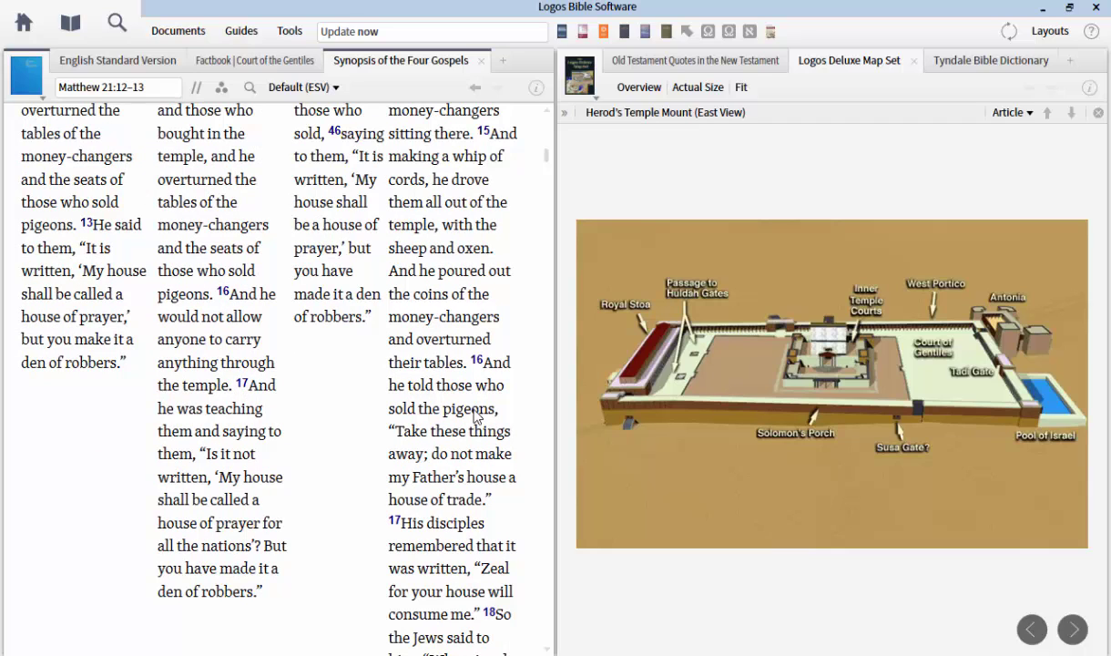
scroll(273, 460, "down", 1)
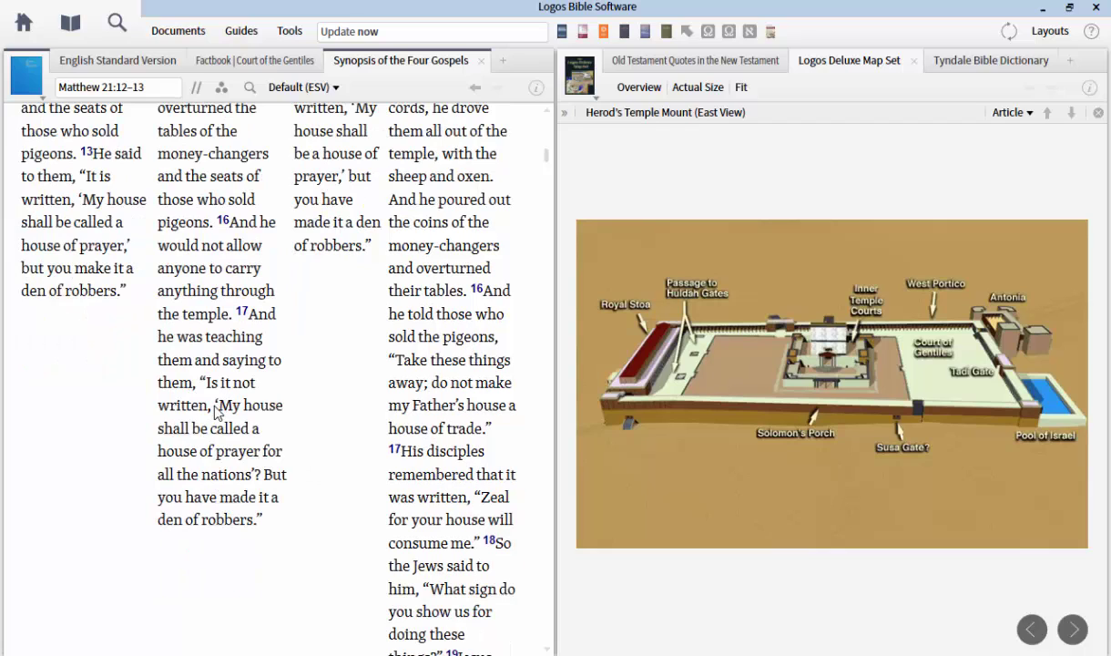
left_click_drag(223, 428, 250, 473)
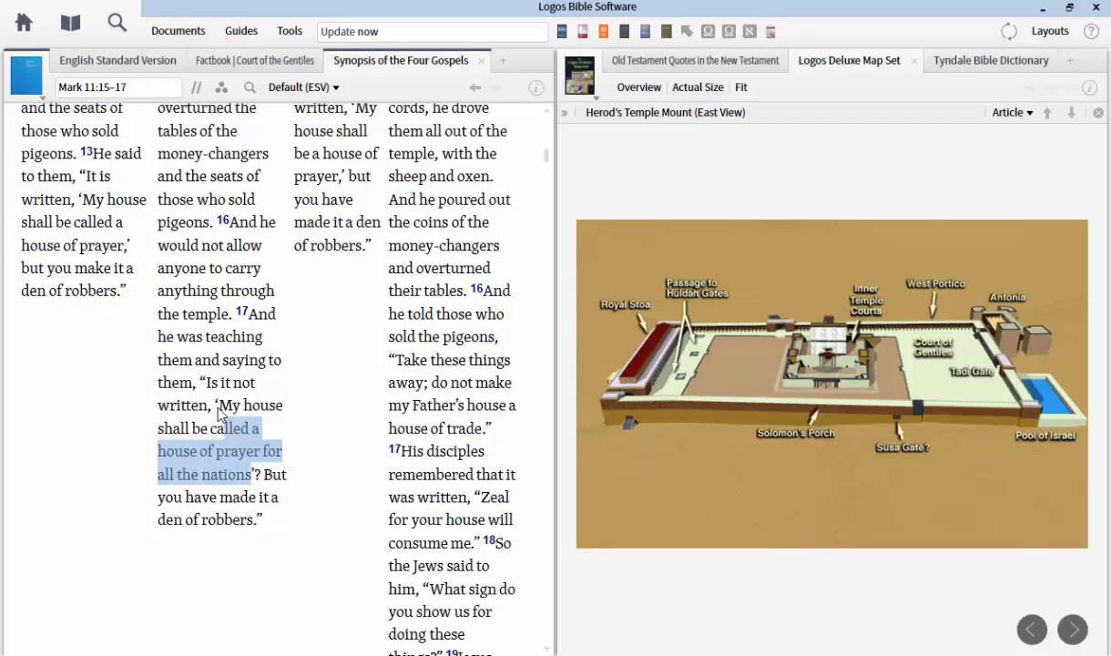
left_click_drag(219, 414, 214, 402)
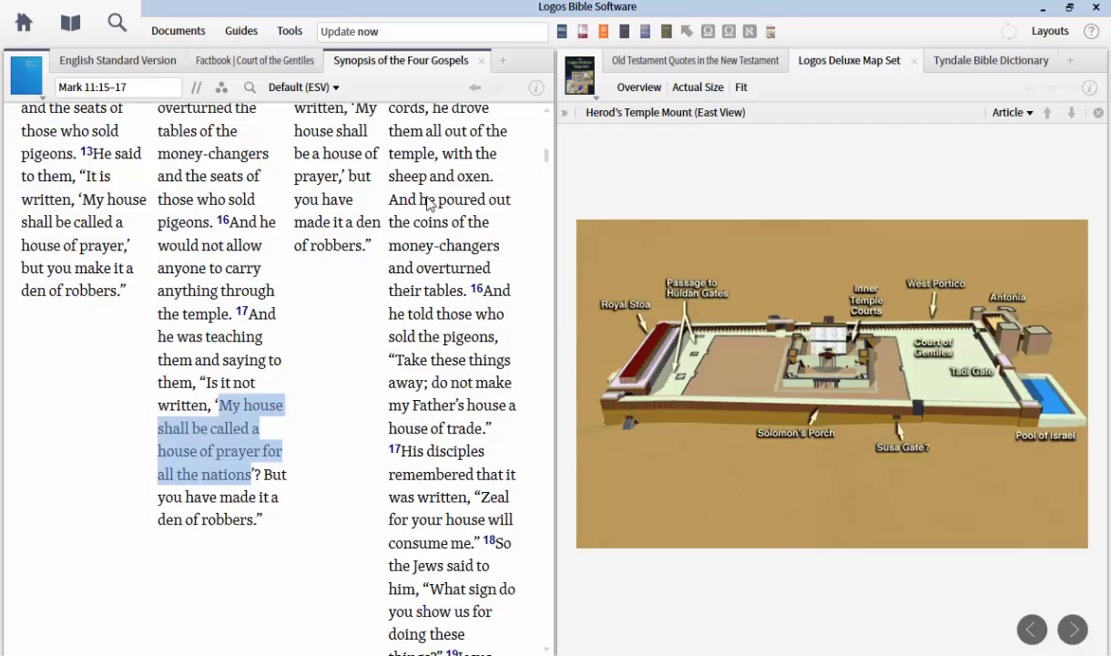
Step: In John 2:15, select the words about overturning the money-changers' tables, and select "he drove them all out of the temple, with the sheep and oxen"
left_click_drag(390, 198, 466, 290)
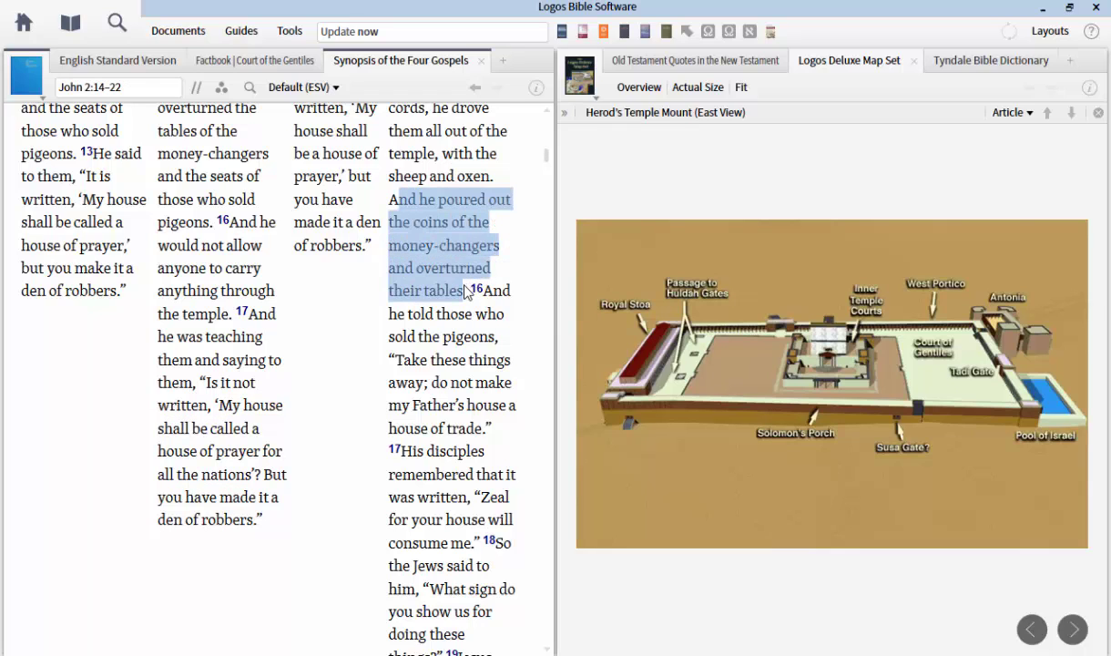
scroll(442, 271, "up", 3)
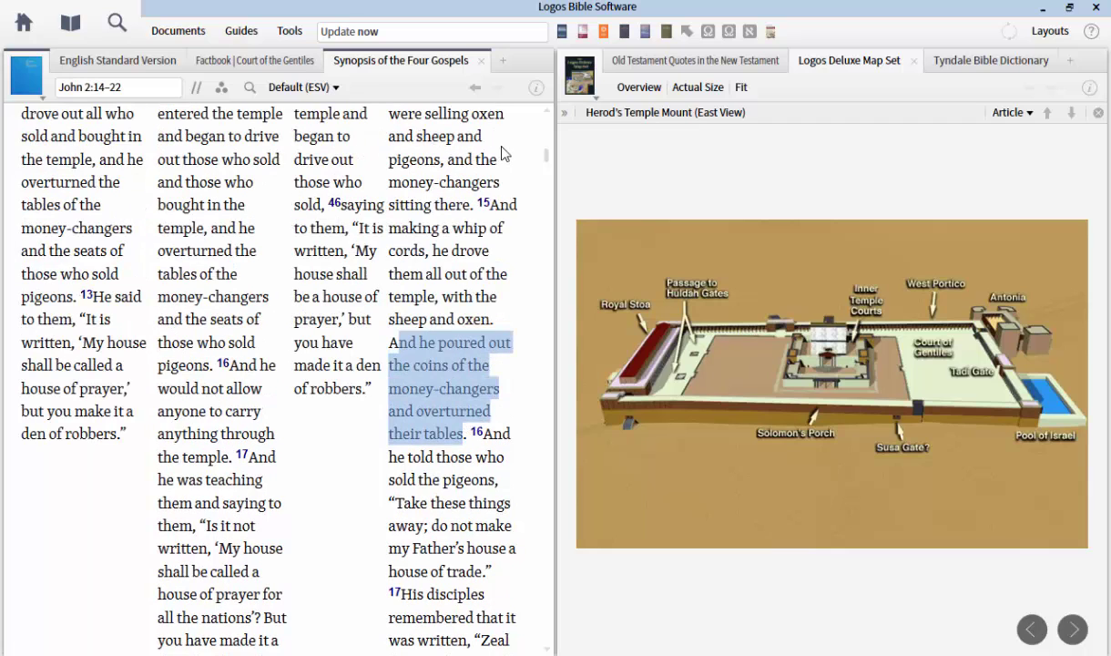
left_click_drag(433, 253, 492, 329)
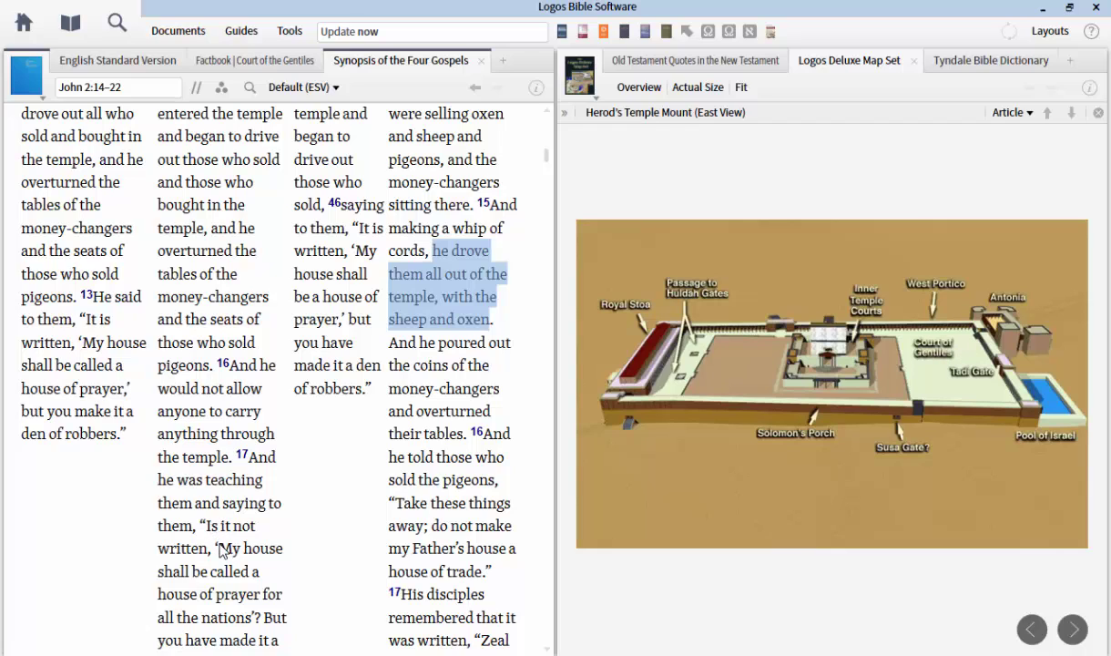
Step: Select "My house shall be called a house of prayer for all the nations" in Mark 11:17 and open Old Testament Quotations and Allusions in the New Testament
left_click_drag(219, 549, 255, 616)
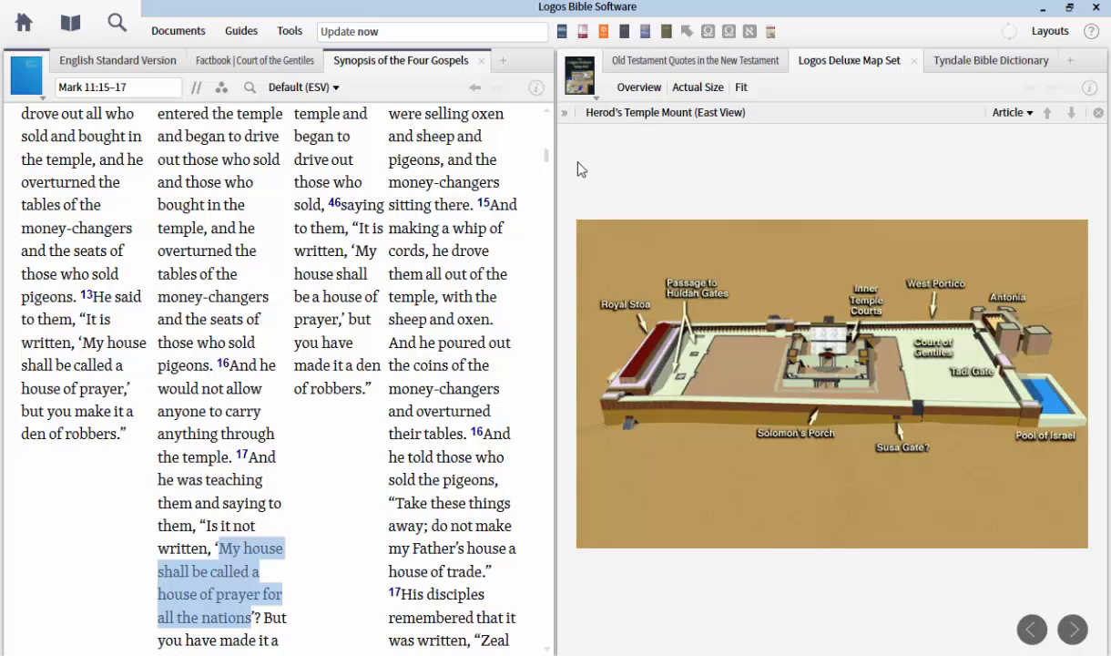
left_click(72, 20)
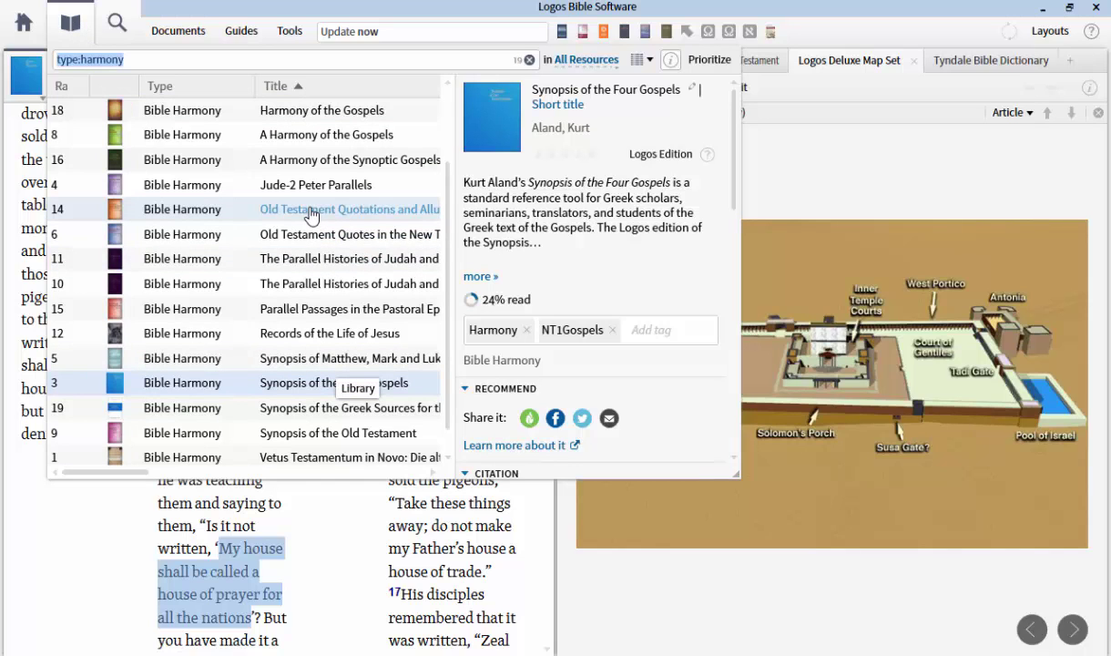
left_click(344, 217)
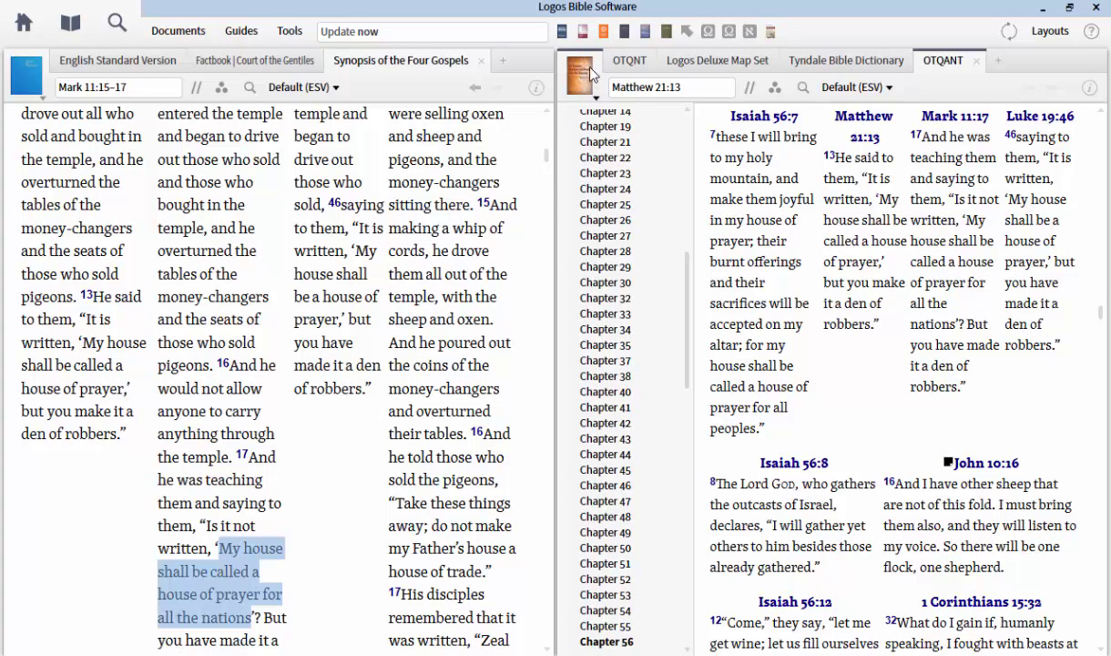
Step: Go to Luke 20:9 in Old Testament Quotations and Allusions and briefly check the list of harmonies in the library
left_click(687, 89)
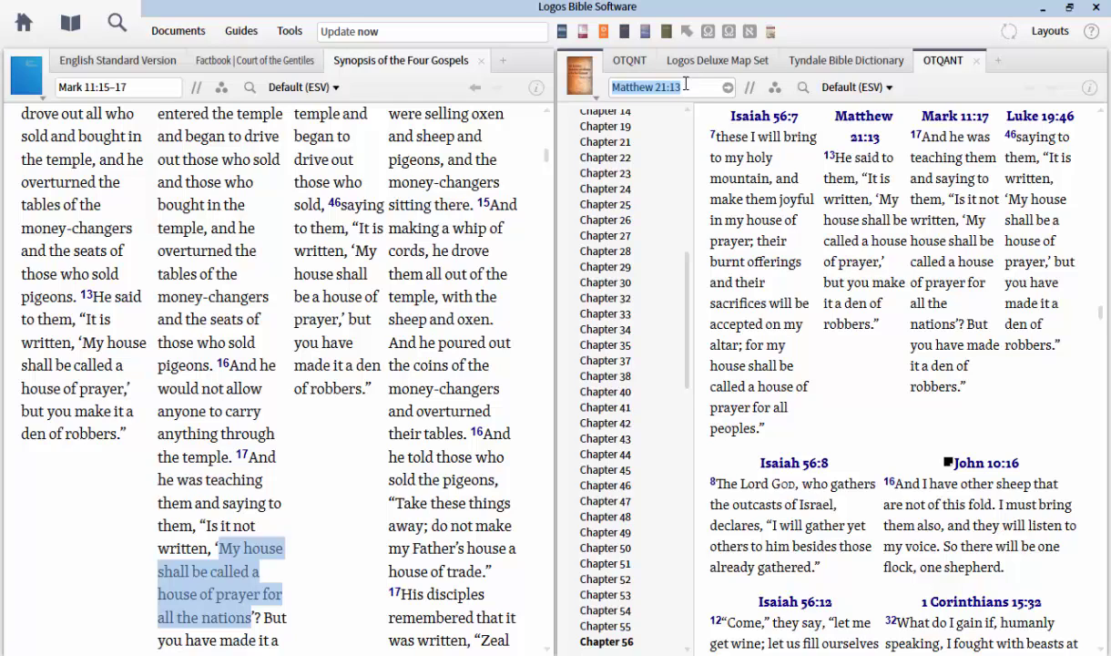
type("luke 20:9")
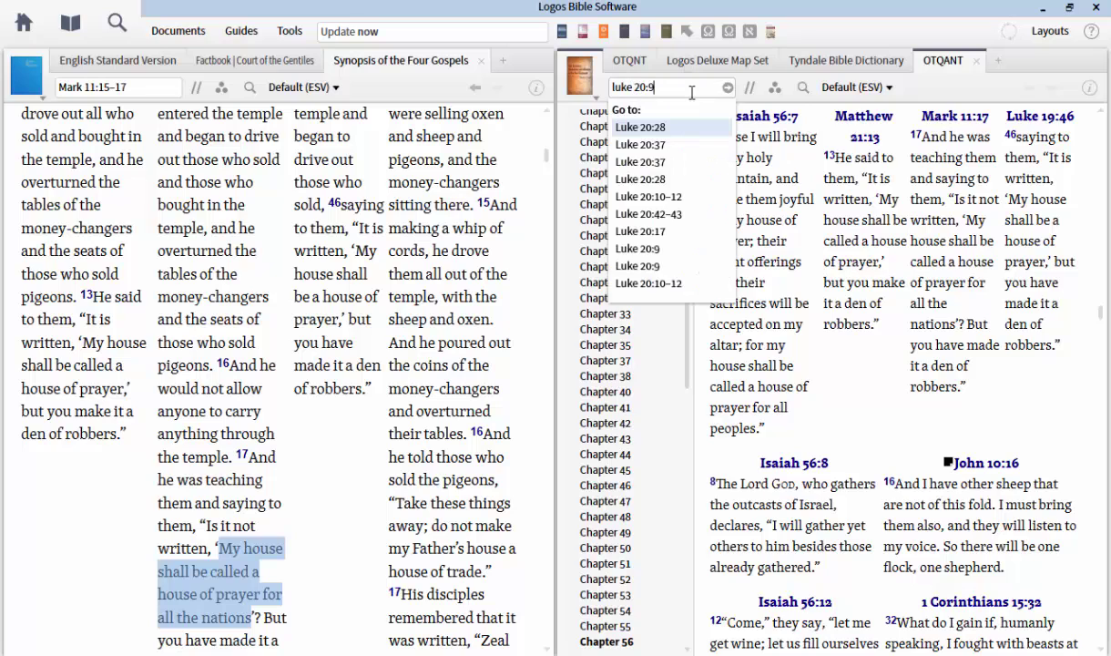
key("Return")
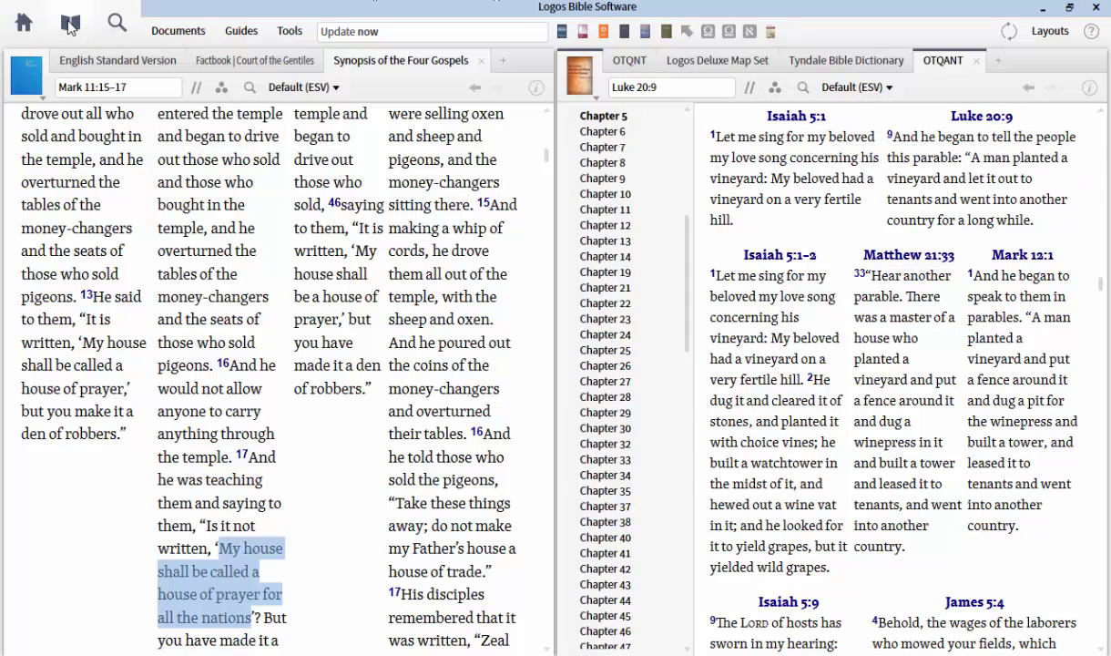
left_click(70, 25)
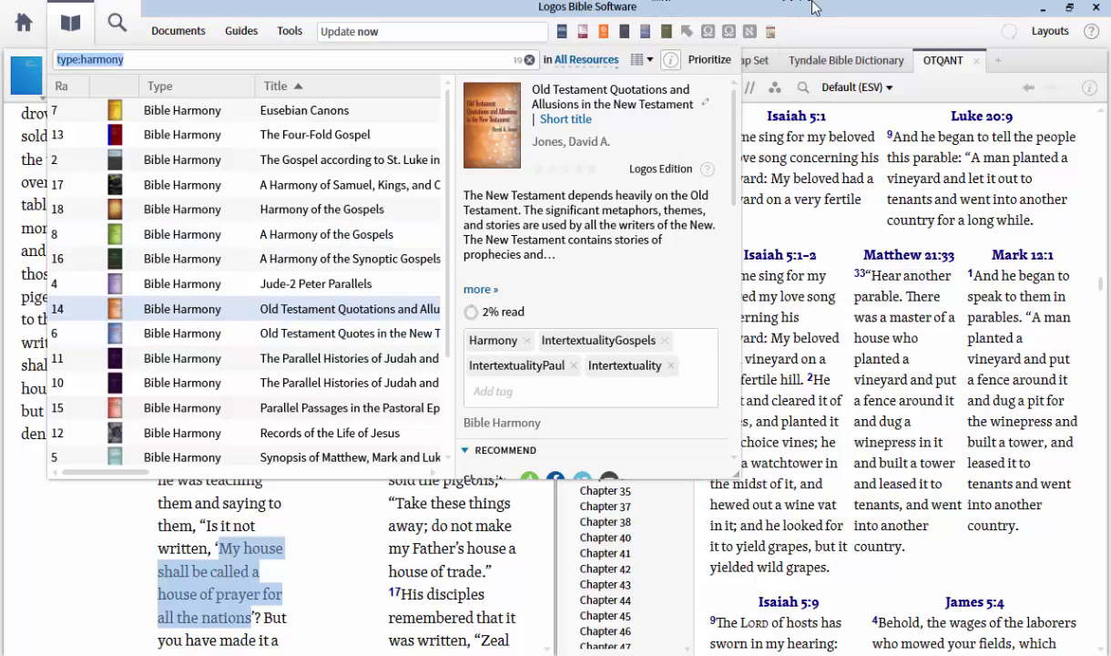
left_click(779, 8)
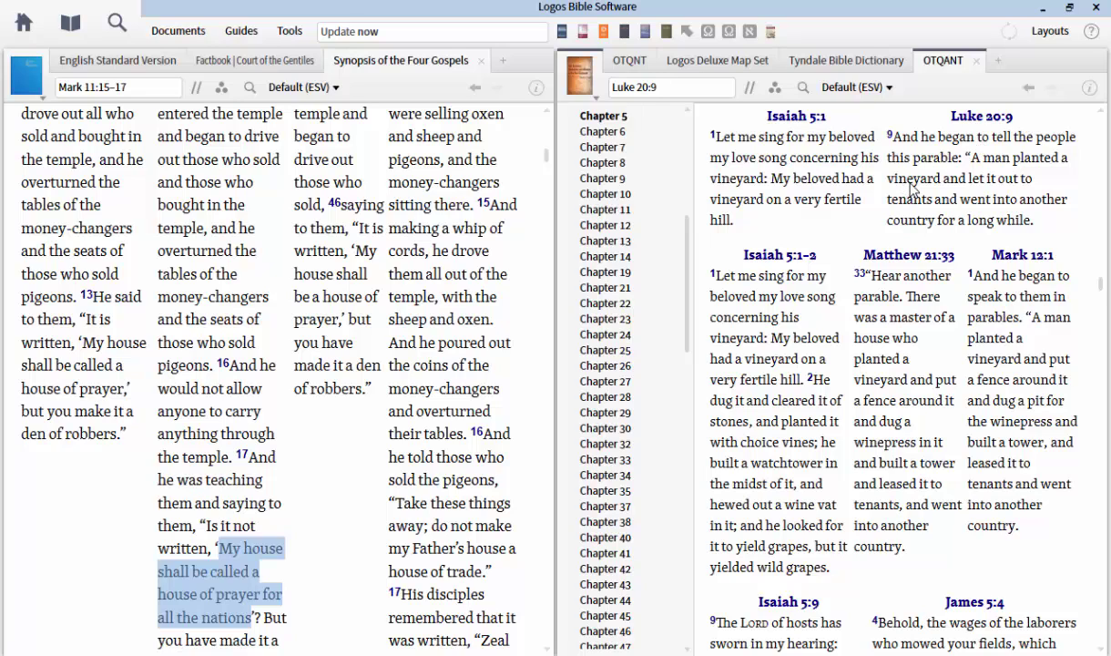
Step: Run a Bible search for "vineyard" in all passages of the English Standard Version
left_click(116, 23)
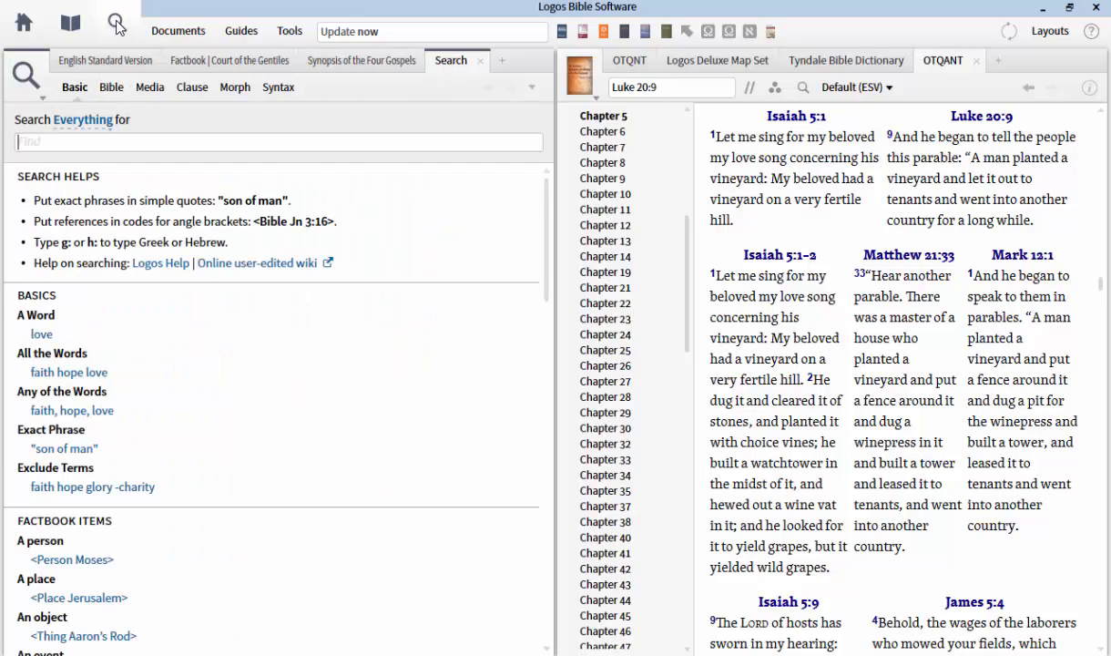
left_click(111, 87)
type("vineyard")
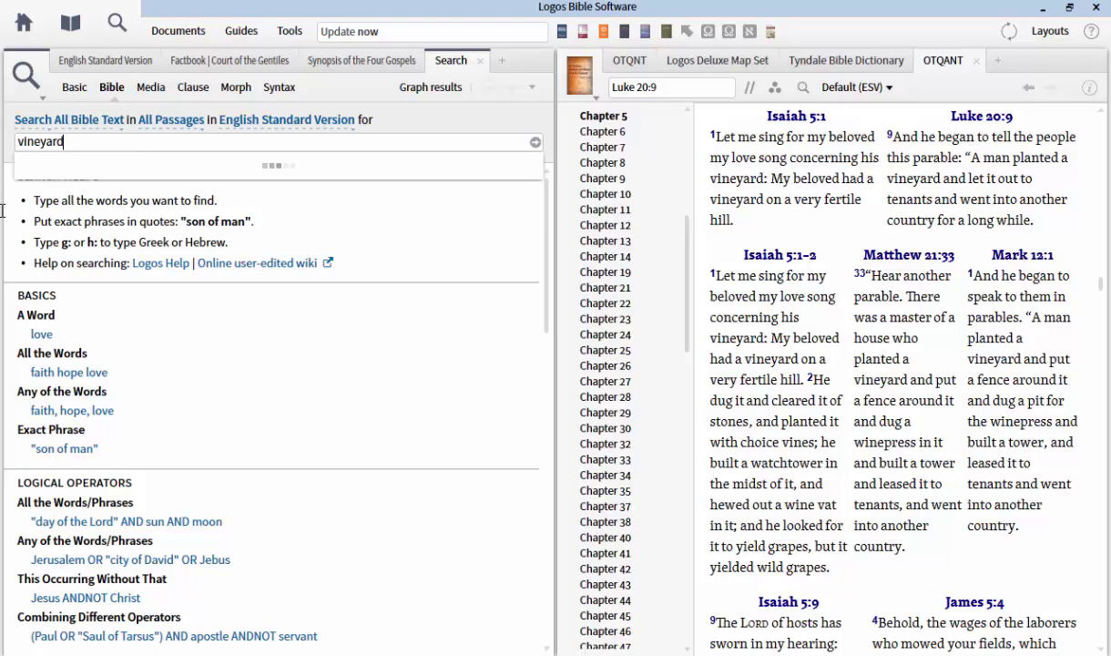
key("Return")
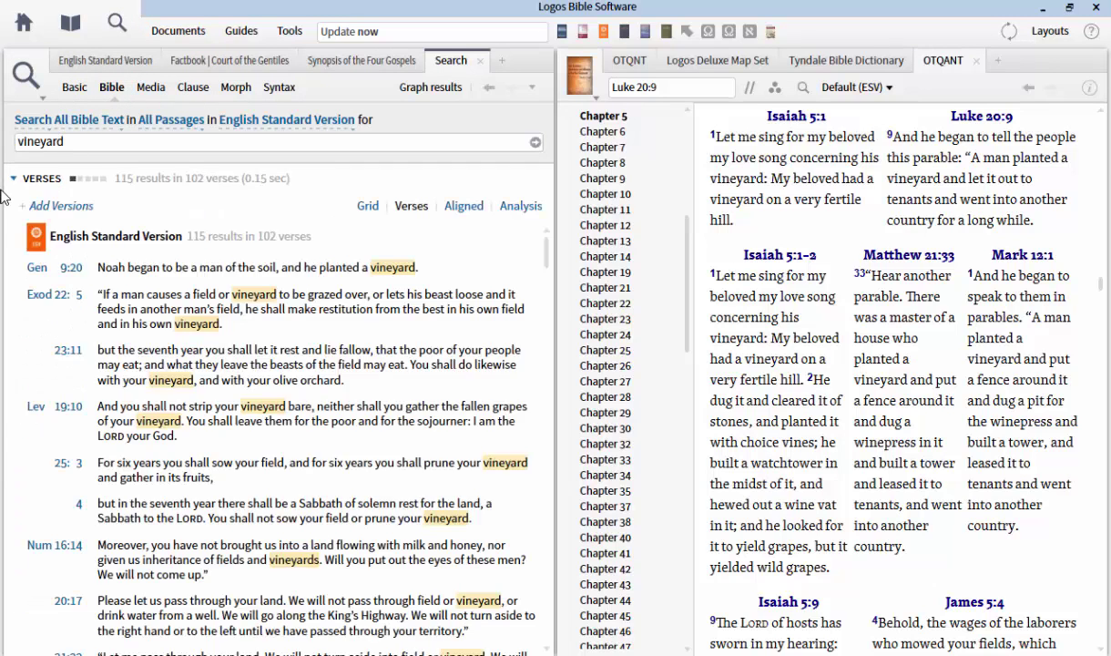
Step: Look through the vineyard verses up to Isaiah and open Isaiah 5:1 in the English Standard Version
scroll(230, 330, "down", 10)
scroll(230, 332, "down", 5)
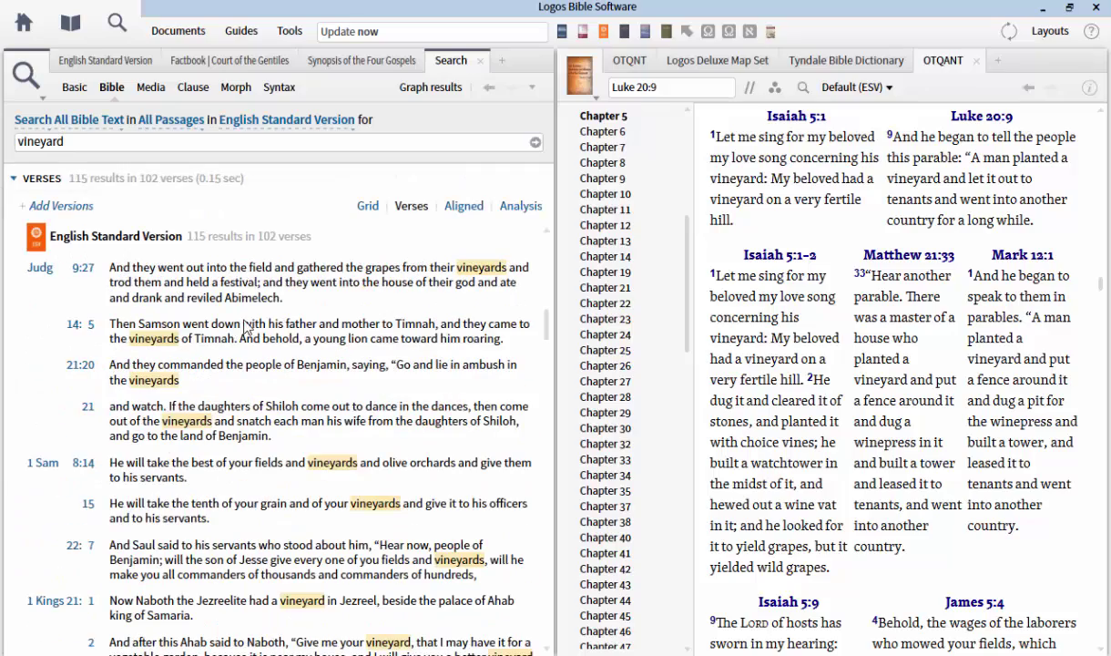
scroll(251, 314, "down", 10)
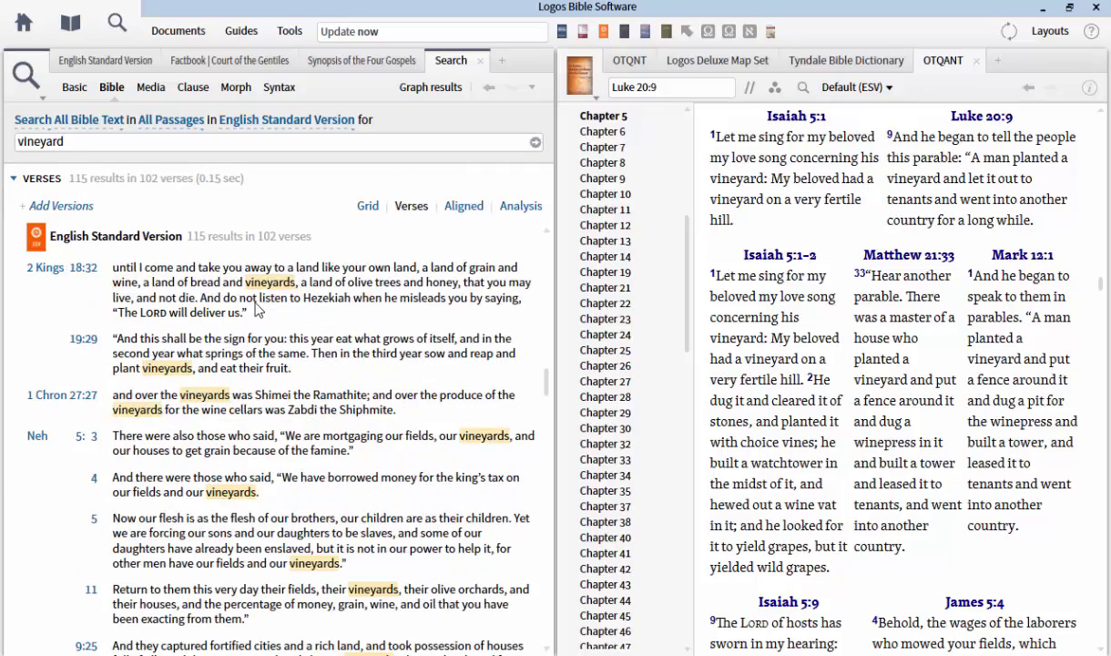
scroll(255, 310, "up", 5)
scroll(255, 310, "down", 10)
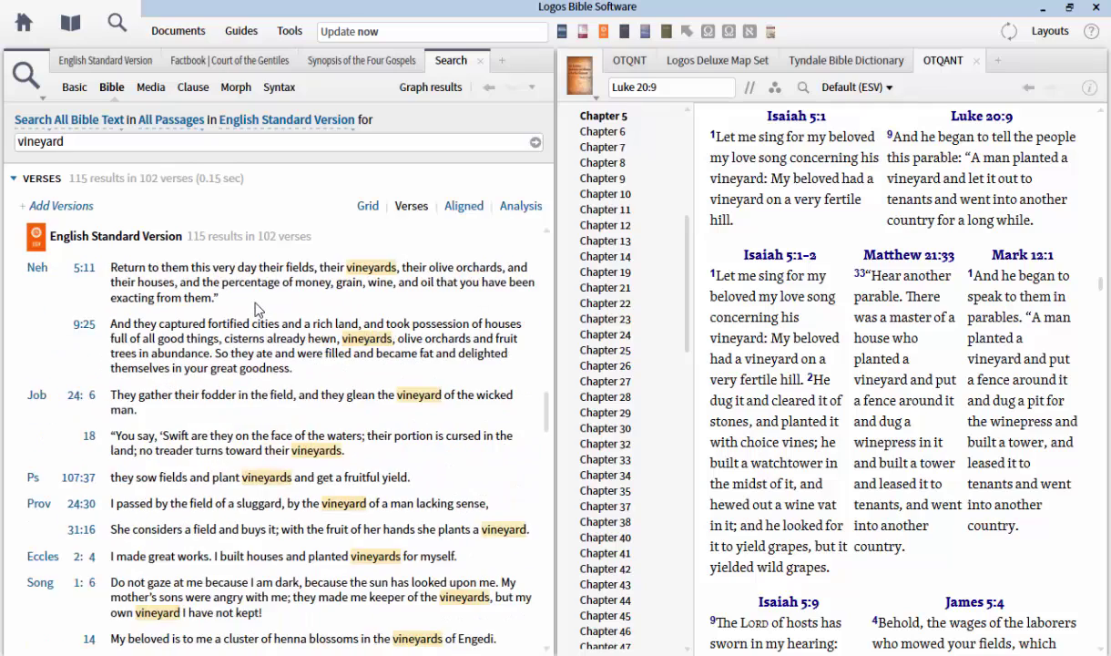
scroll(256, 309, "down", 5)
scroll(255, 310, "down", 2)
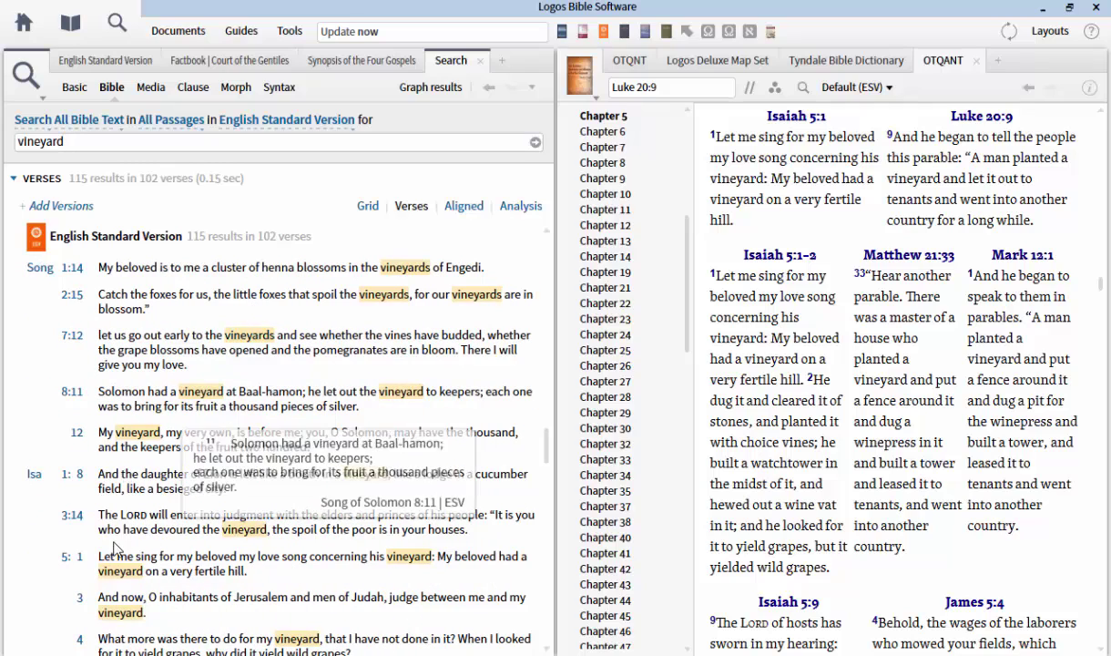
left_click(71, 557)
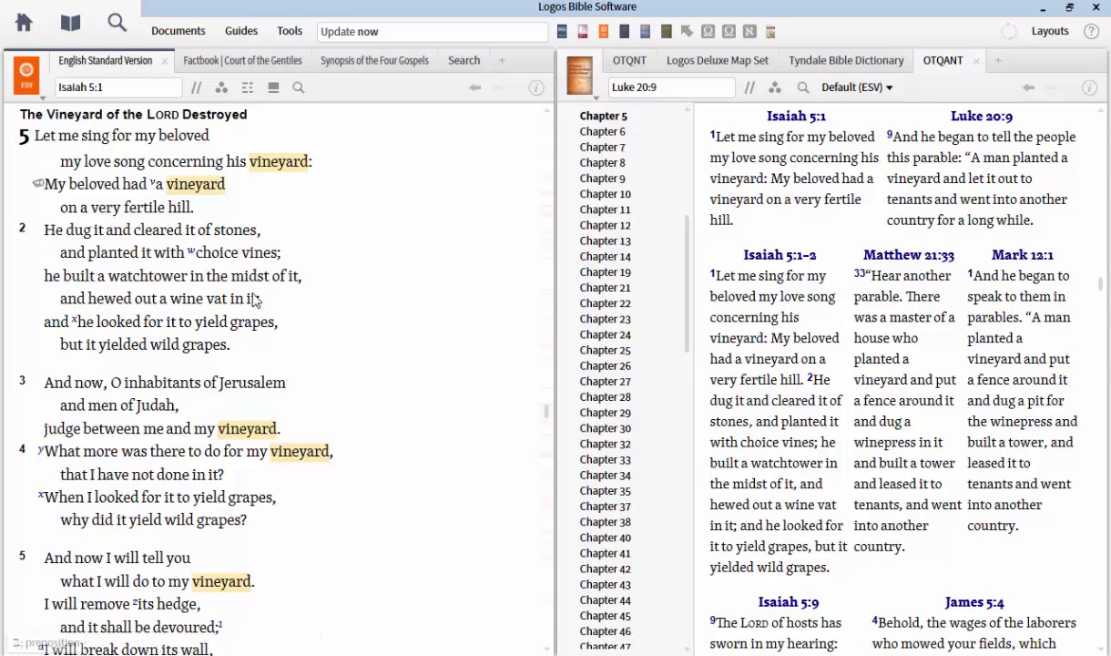
Step: Read Isaiah 5:1–7 and select "What more was there to do for my vineyard, that I have not done in it?" in verse 4
scroll(207, 208, "down", 6)
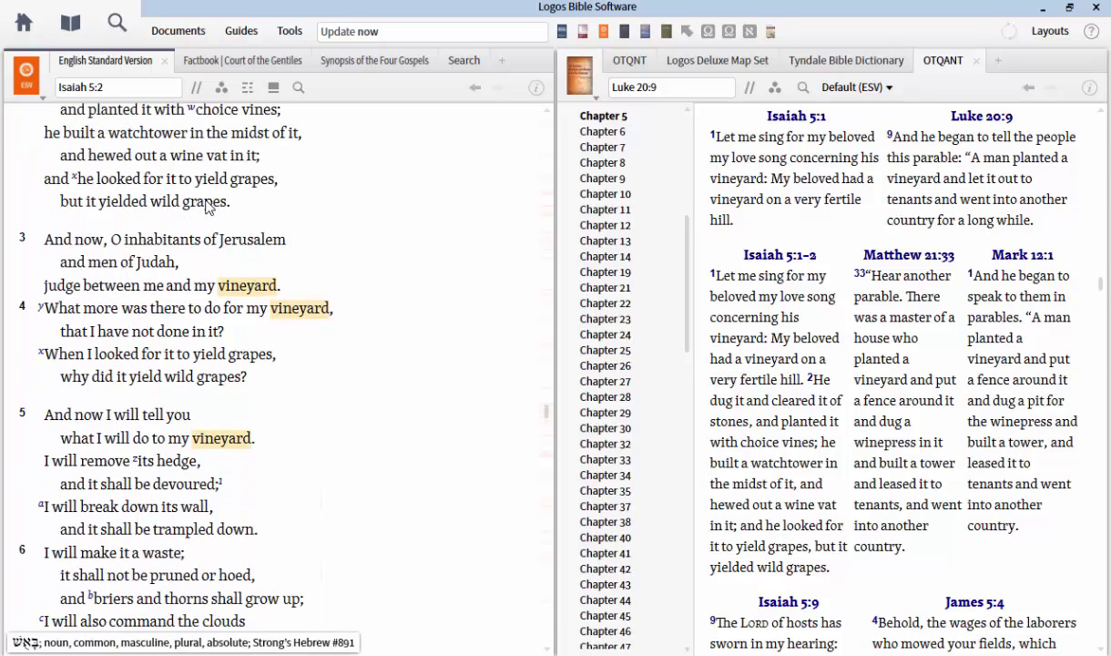
scroll(204, 215, "down", 3)
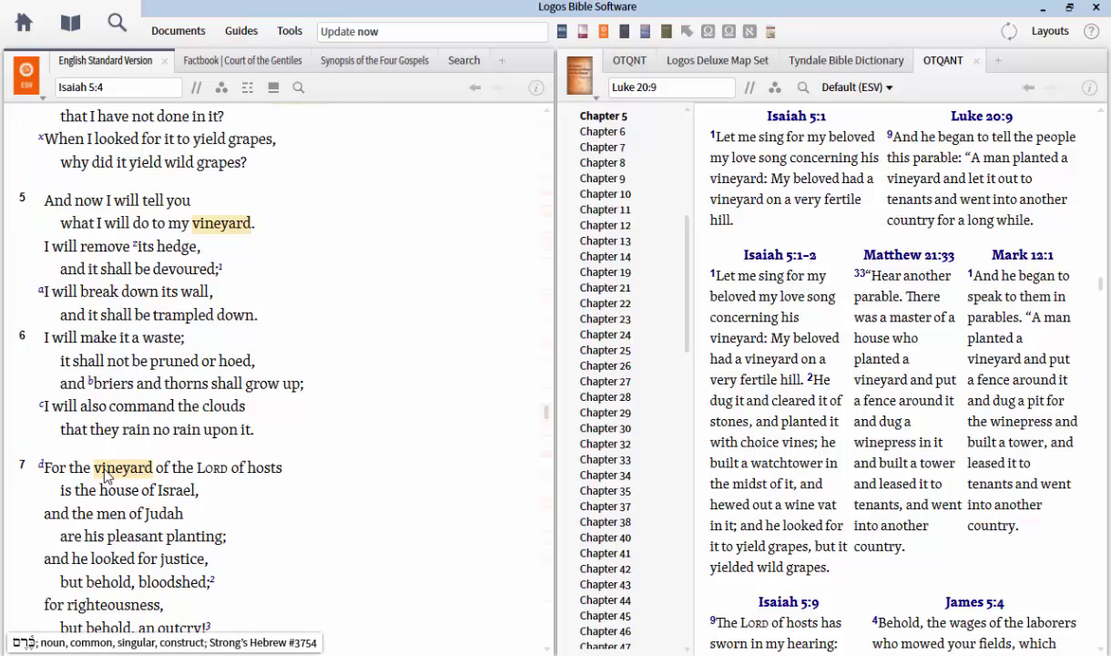
scroll(105, 474, "down", 3)
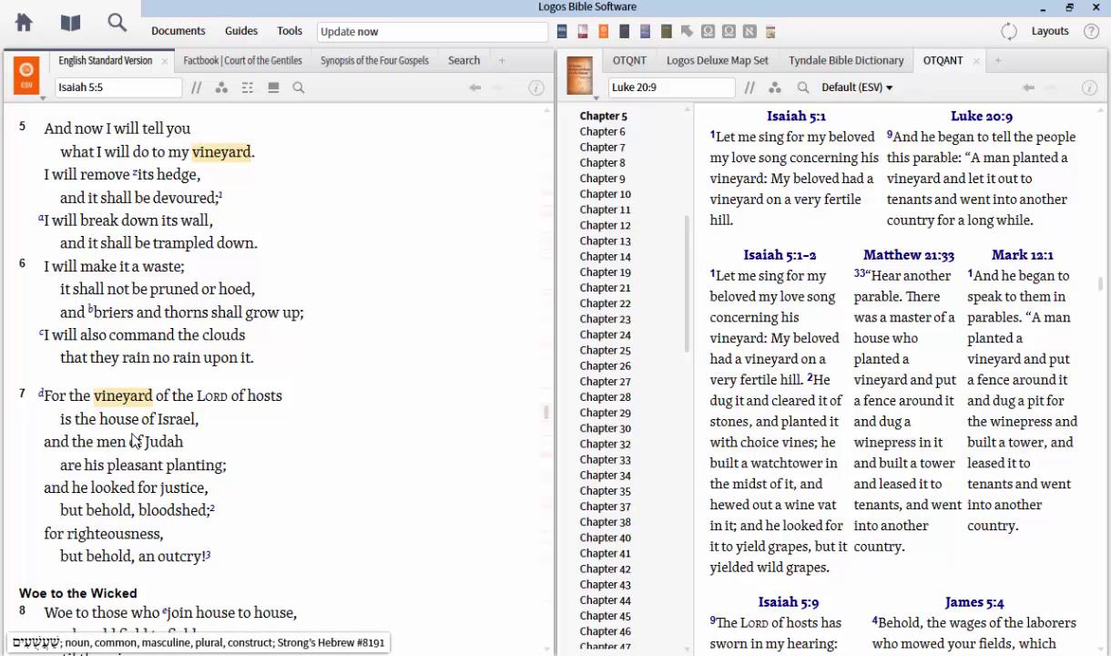
scroll(137, 433, "up", 5)
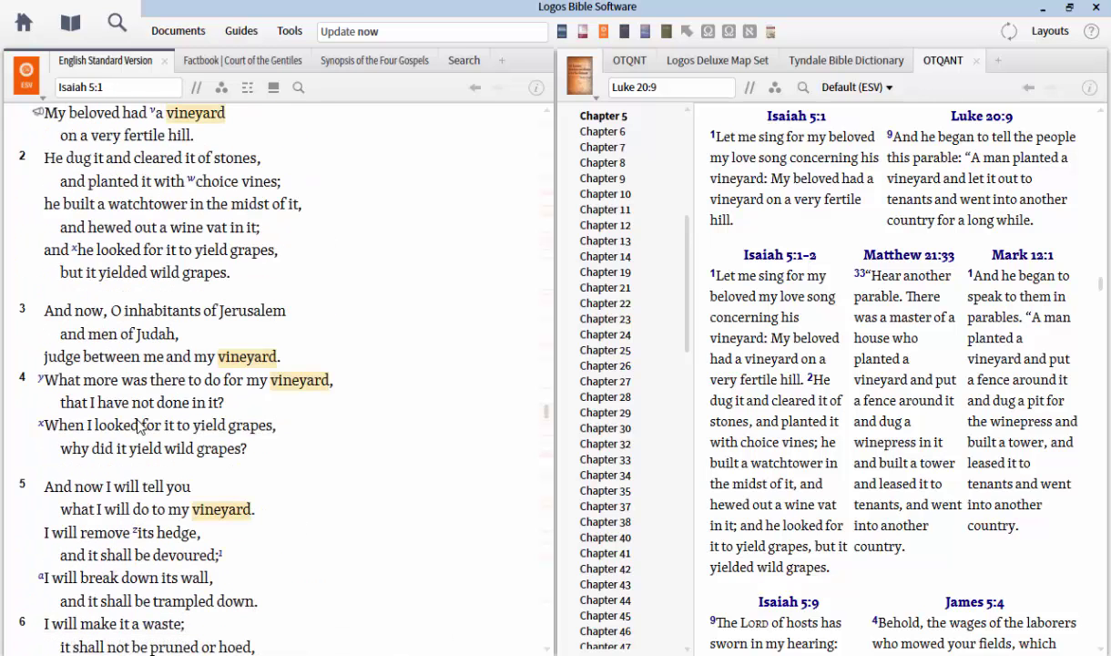
scroll(138, 426, "up", 1)
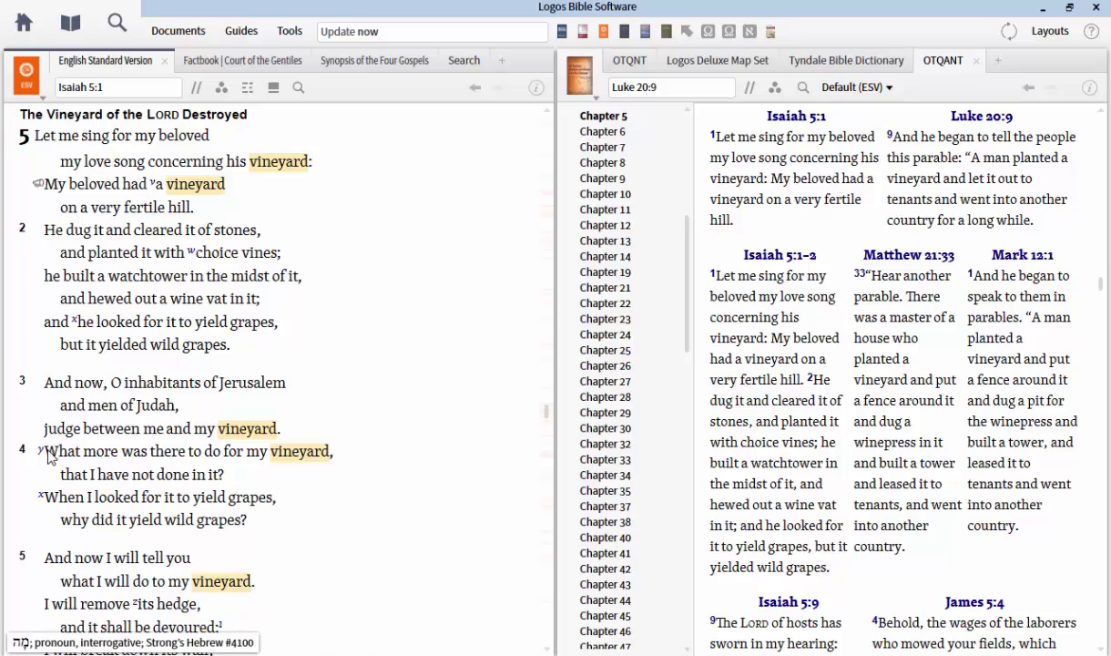
left_click_drag(44, 452, 243, 485)
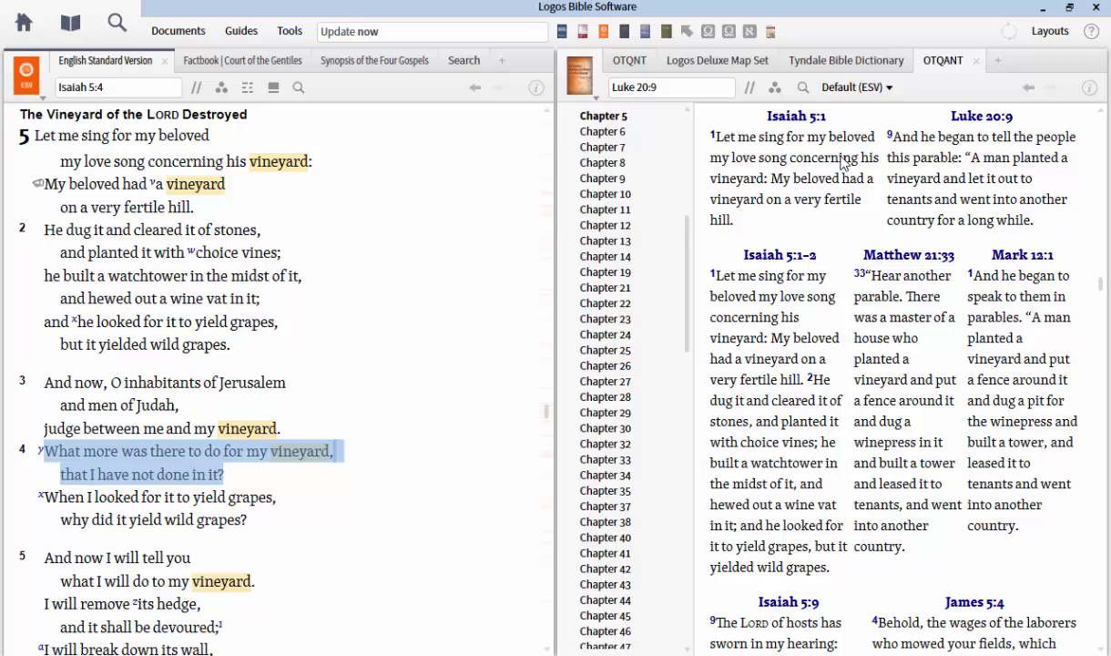
Step: Go to Luke 20:9, The Parable of the Wicked Tenants, in the English Standard Version
left_click(119, 86)
type("luke 20")
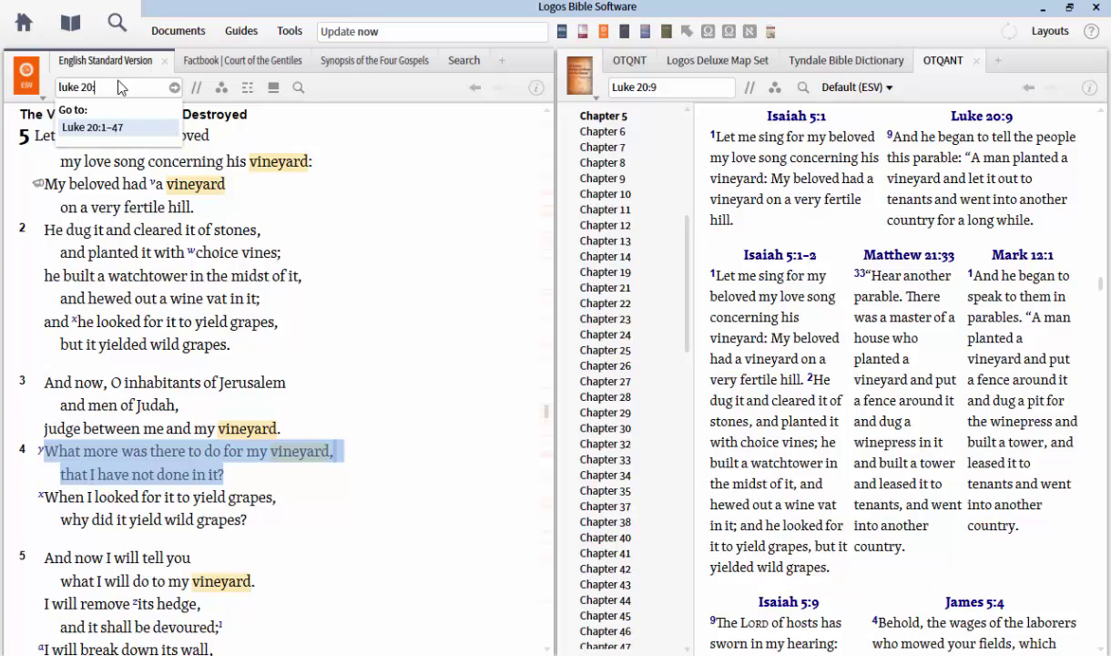
type(":9")
key("Return")
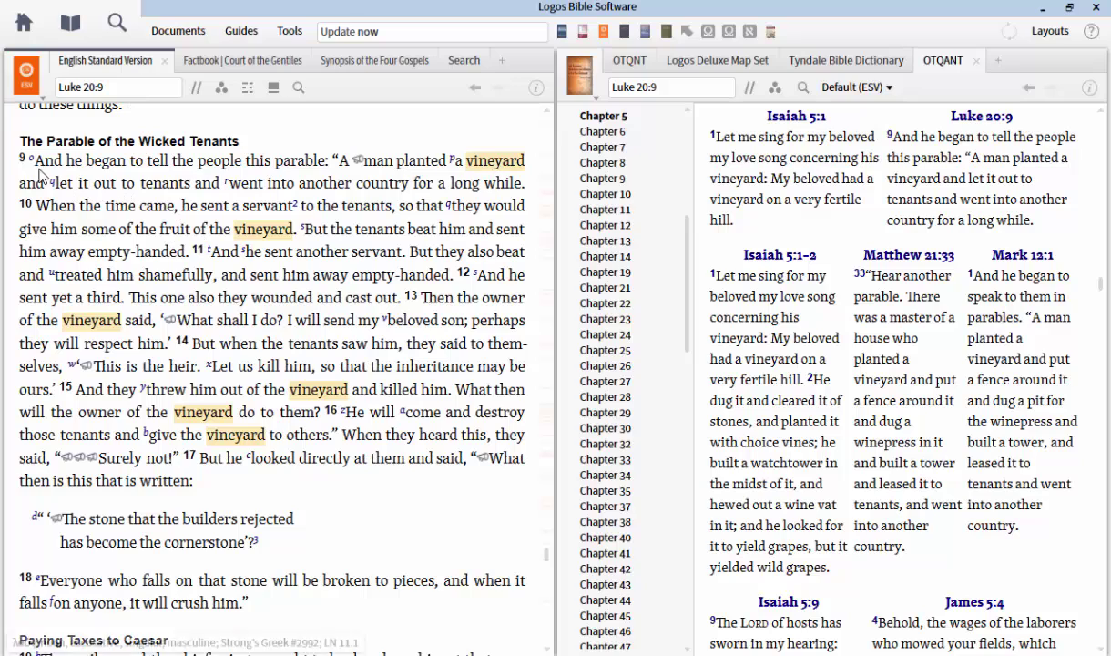
Step: In Luke 20:9–10, select in turn the words about letting out the vineyard, the owner's long absence and the servant sent for fruit
left_click_drag(57, 183, 278, 204)
left_click_drag(211, 185, 191, 191)
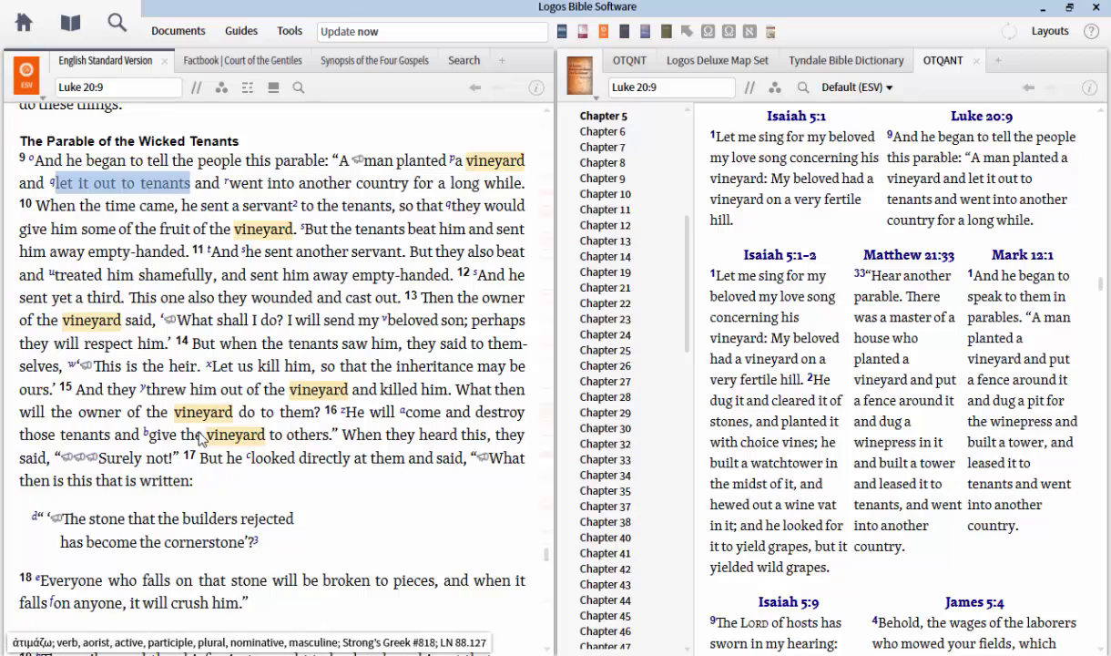
left_click_drag(232, 183, 520, 184)
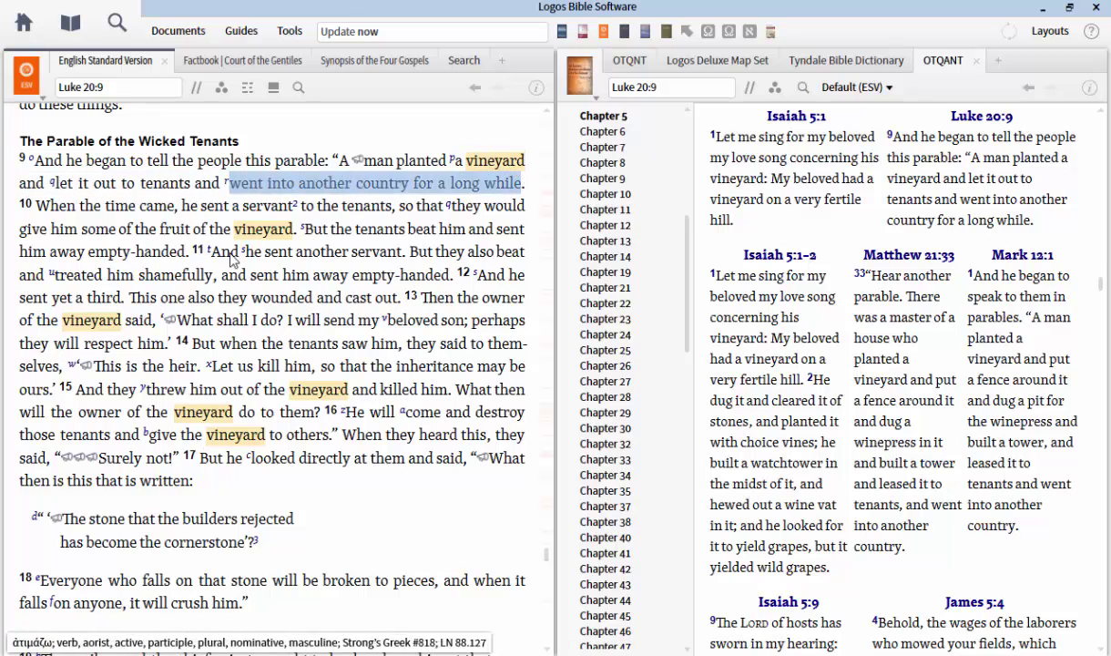
left_click_drag(200, 206, 293, 236)
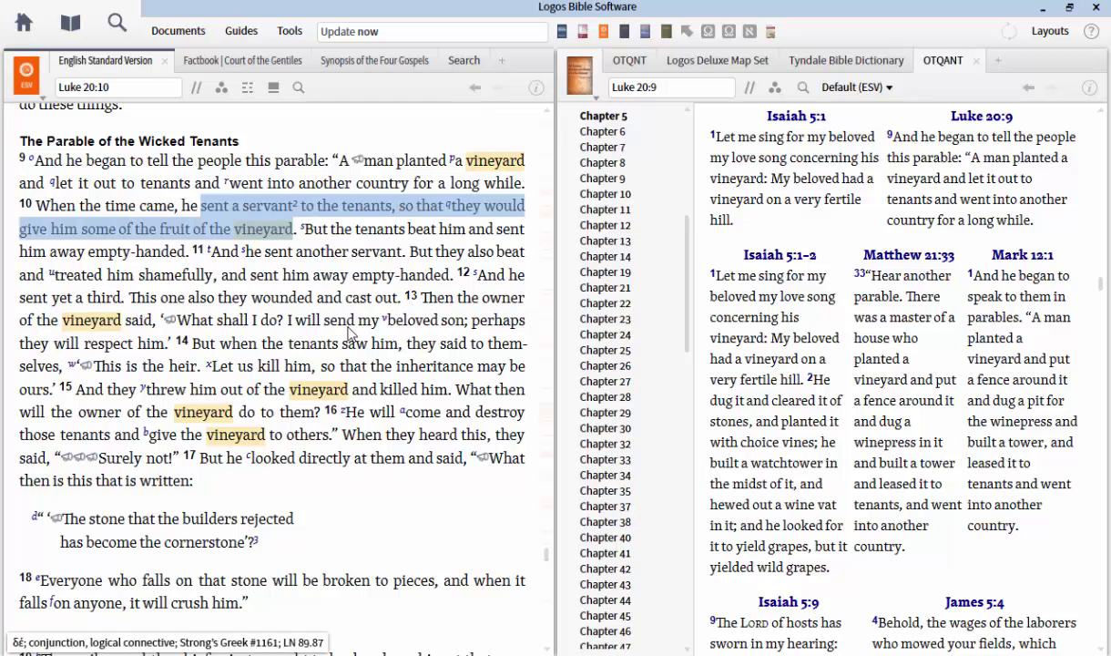
Step: Select the owner's words about sending his beloved son in Luke 20:13, and select "tenants" in verse 14
left_click_drag(420, 298, 465, 328)
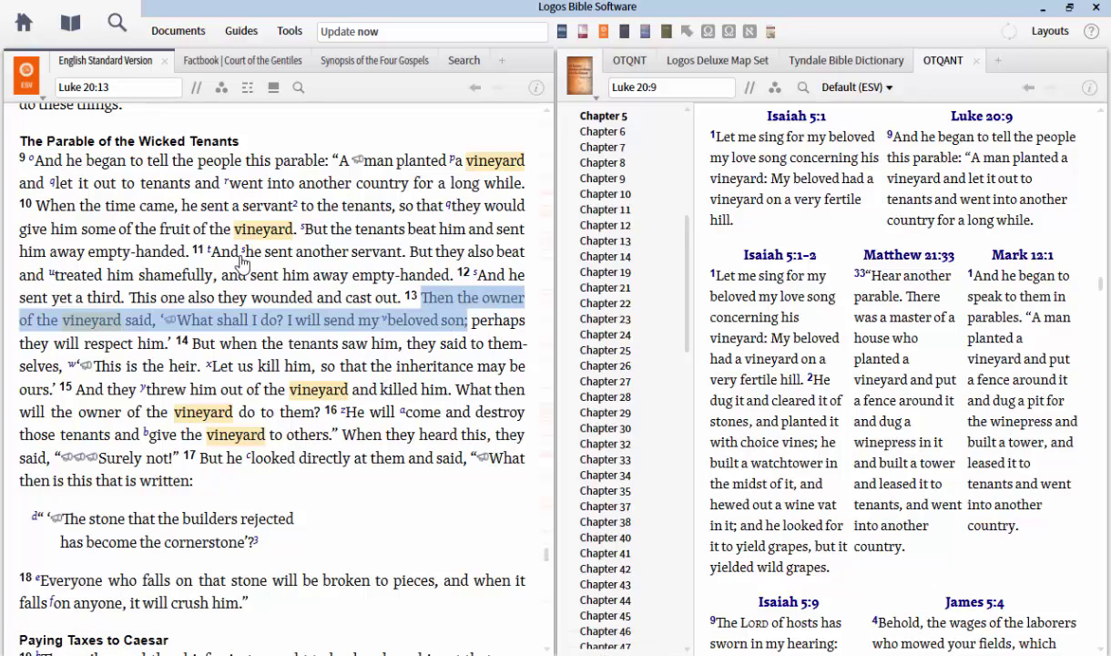
scroll(246, 264, "down", 1)
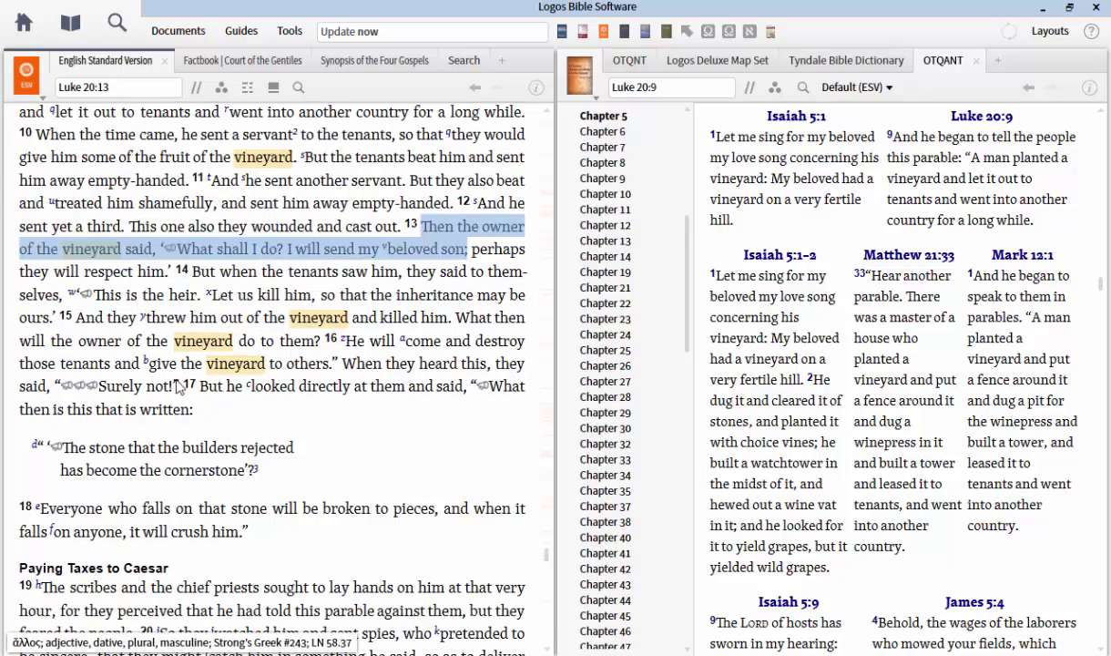
scroll(182, 275, "down", 1)
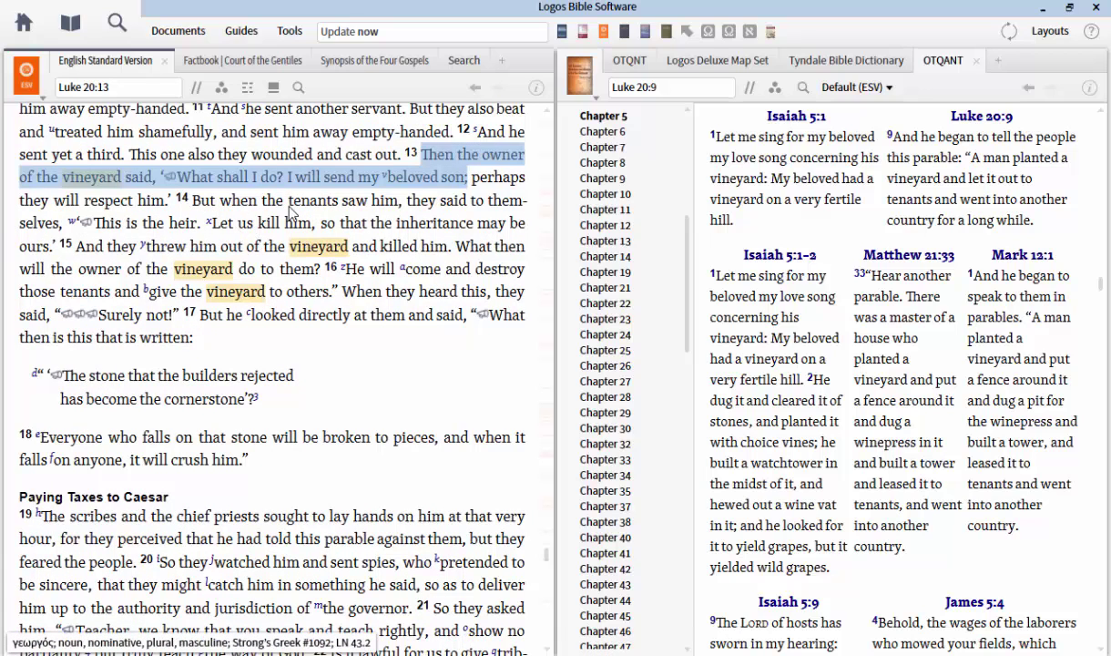
left_click_drag(291, 208, 342, 204)
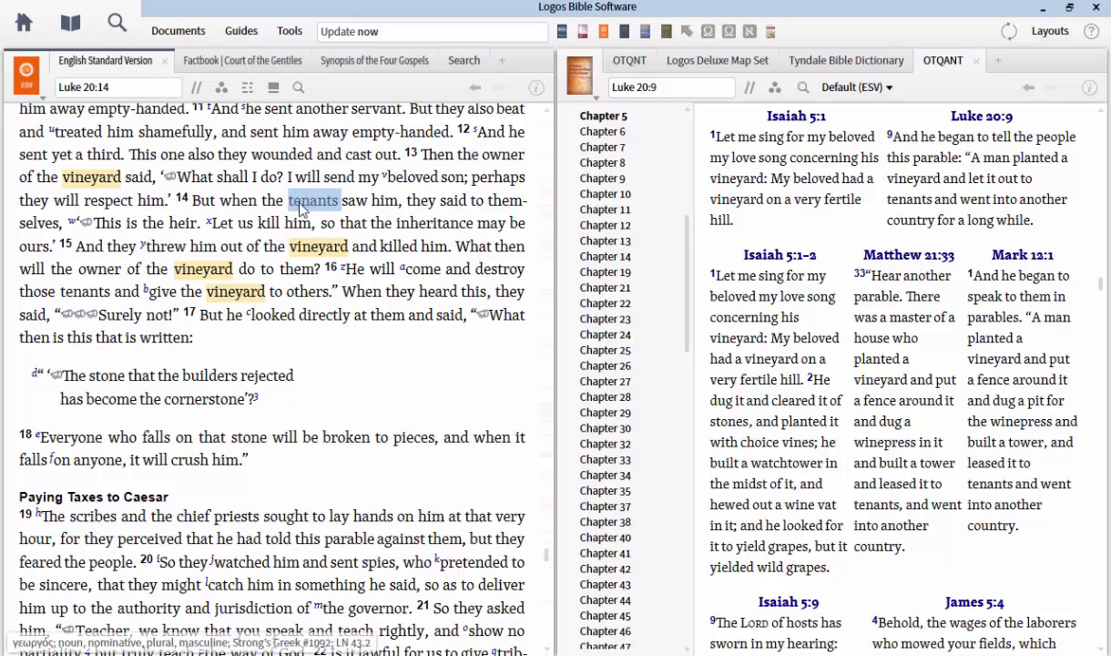
Step: Select the words about the people hearing the parable in Luke 20:16, clear the selection and read on to Paying Taxes to Caesar
scroll(270, 312, "down", 1)
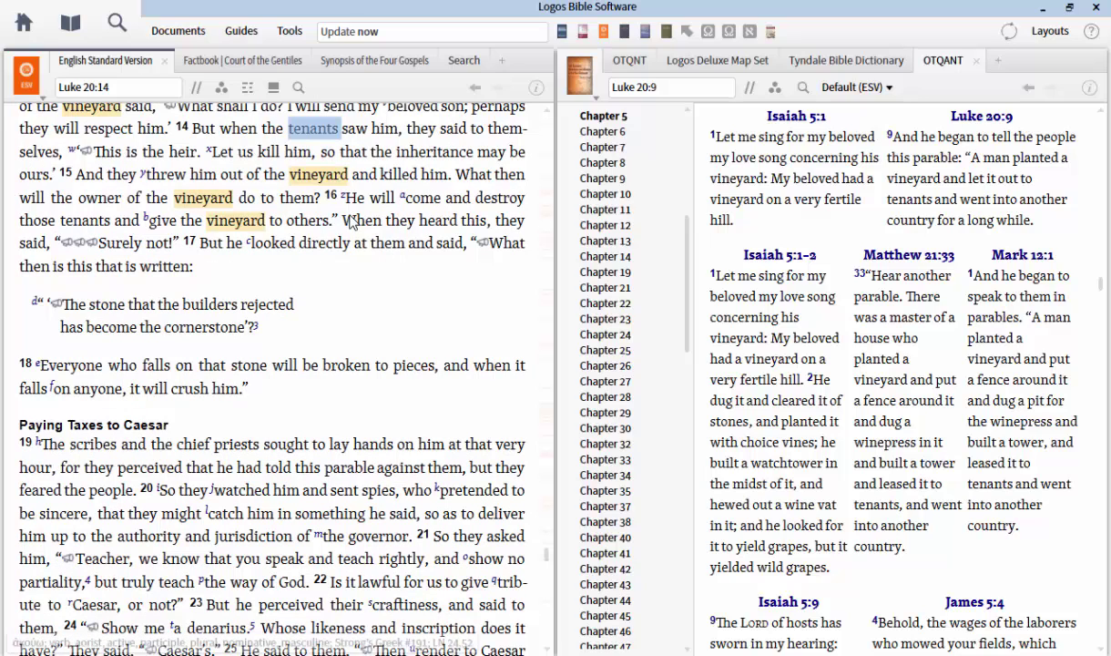
left_click_drag(343, 223, 479, 224)
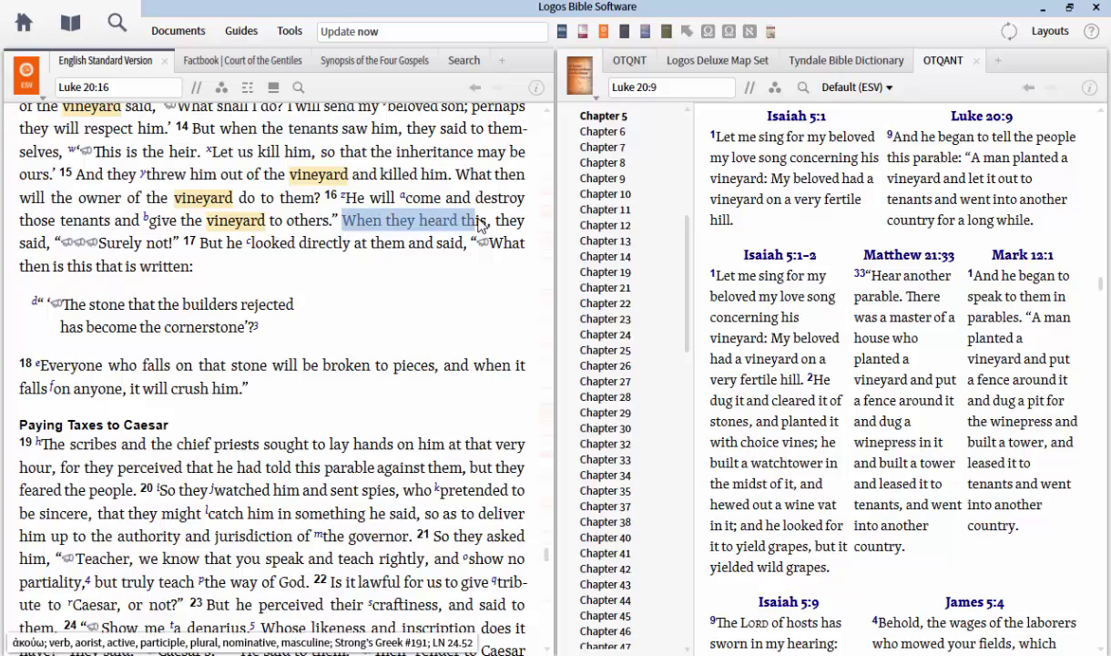
left_click(406, 287)
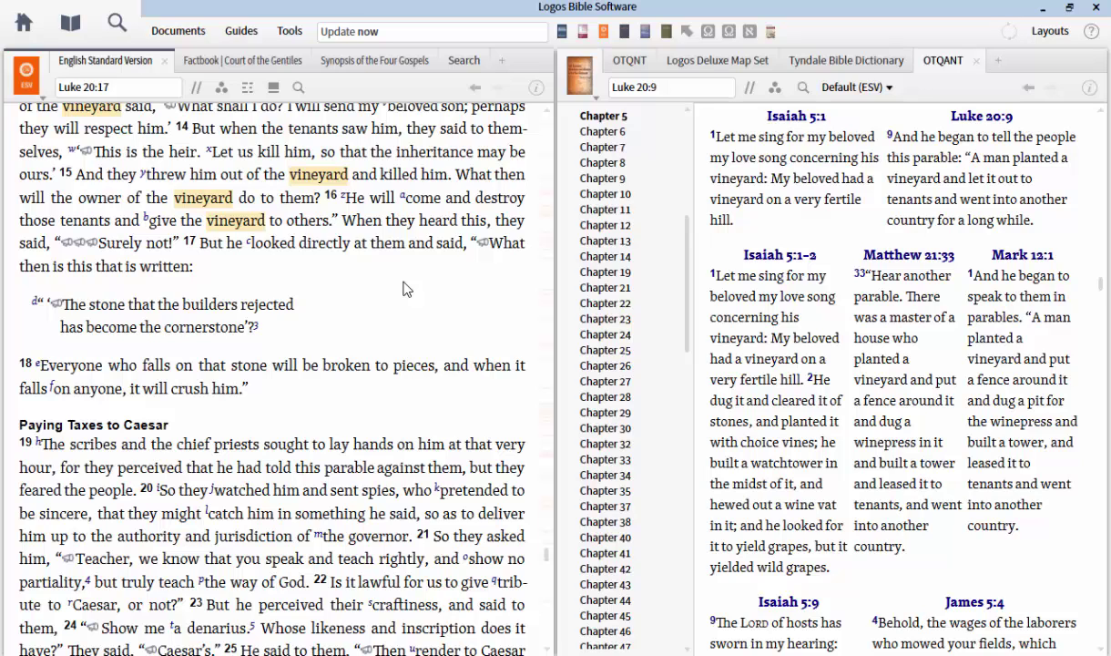
scroll(406, 289, "down", 2)
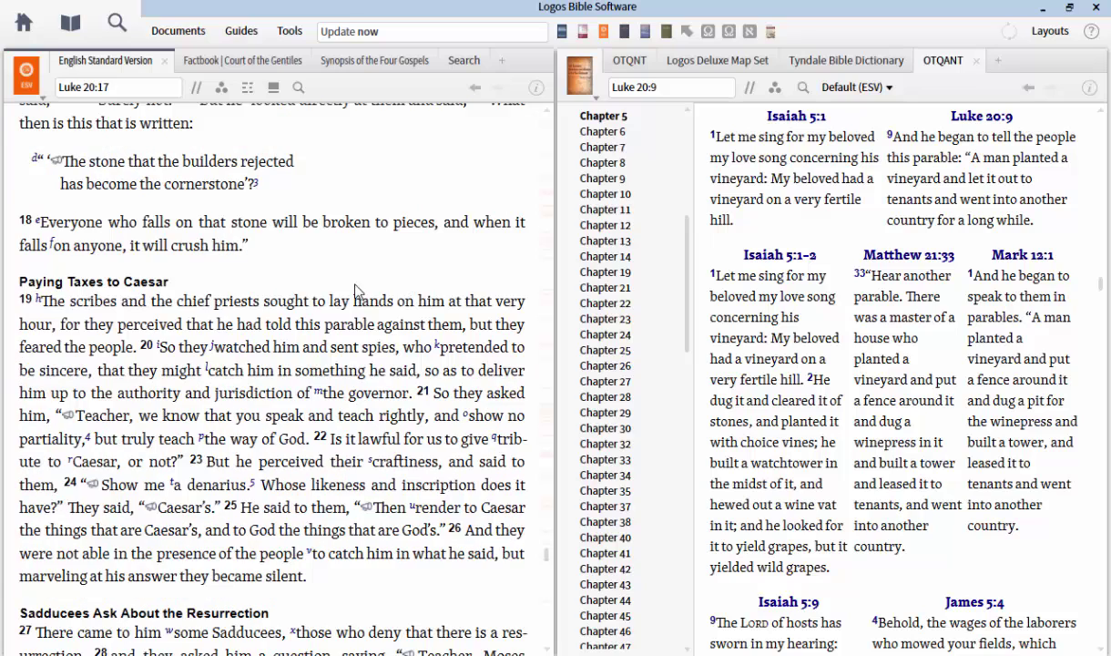
Step: Select the Luke 20:19 words about the scribes and chief priests perceiving the parable was against them, then clear the selection in verse 20
left_click_drag(43, 303, 441, 315)
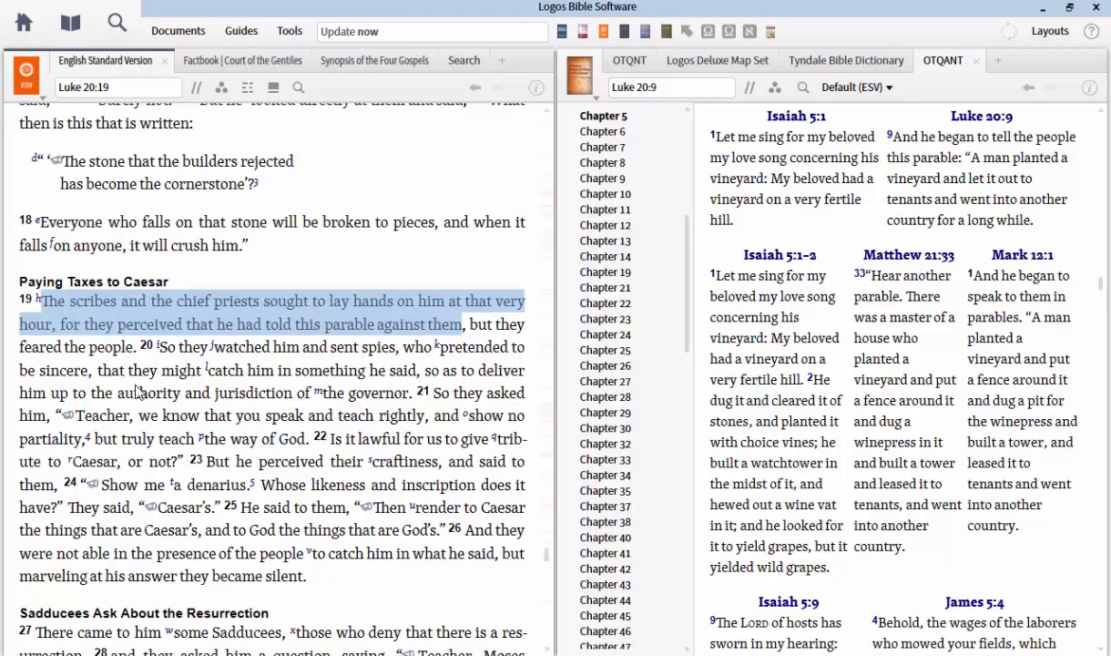
scroll(188, 259, "down", 1)
scroll(187, 256, "down", 1)
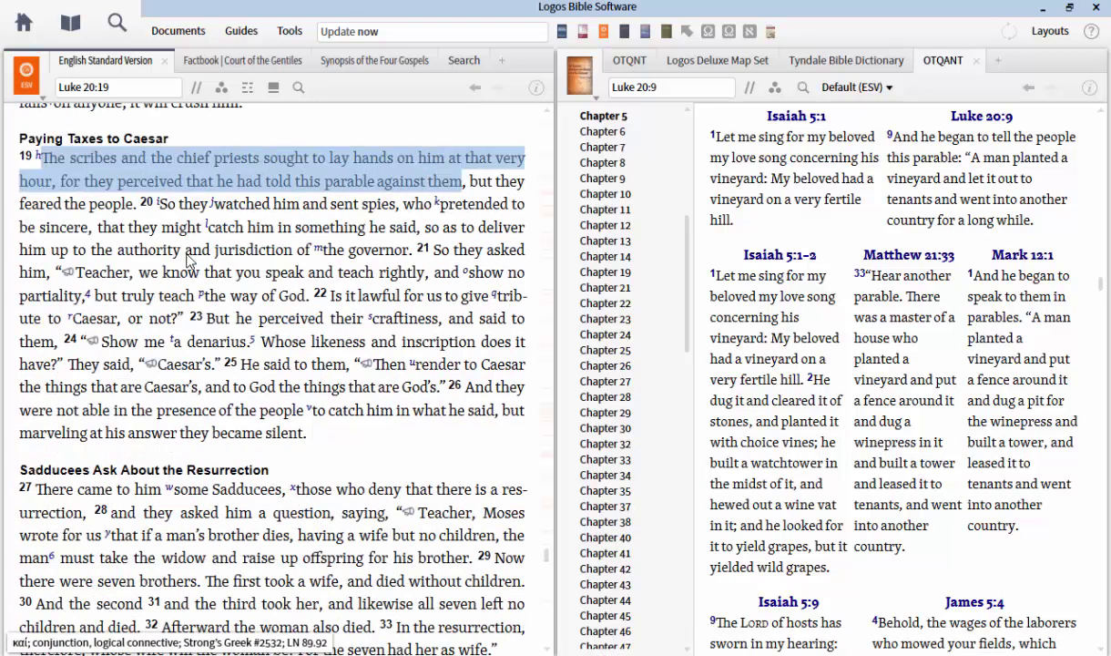
left_click(159, 227)
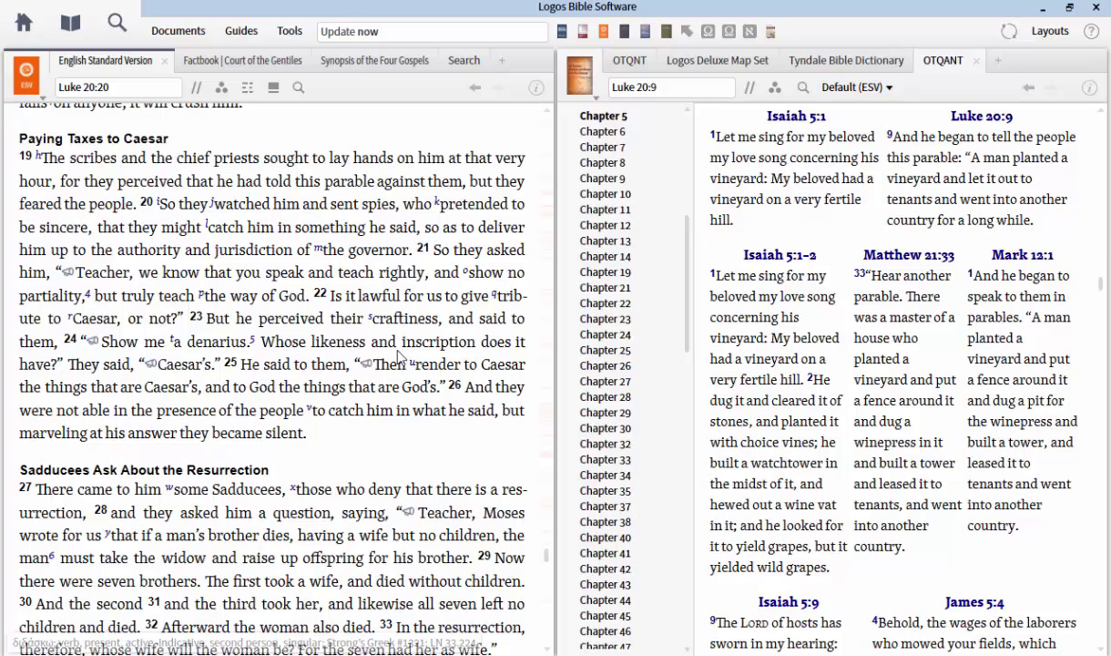
Step: Select Jesus' words about rendering to Caesar in Luke 20:25, then select only "God the things that are God"
left_click_drag(376, 365, 436, 398)
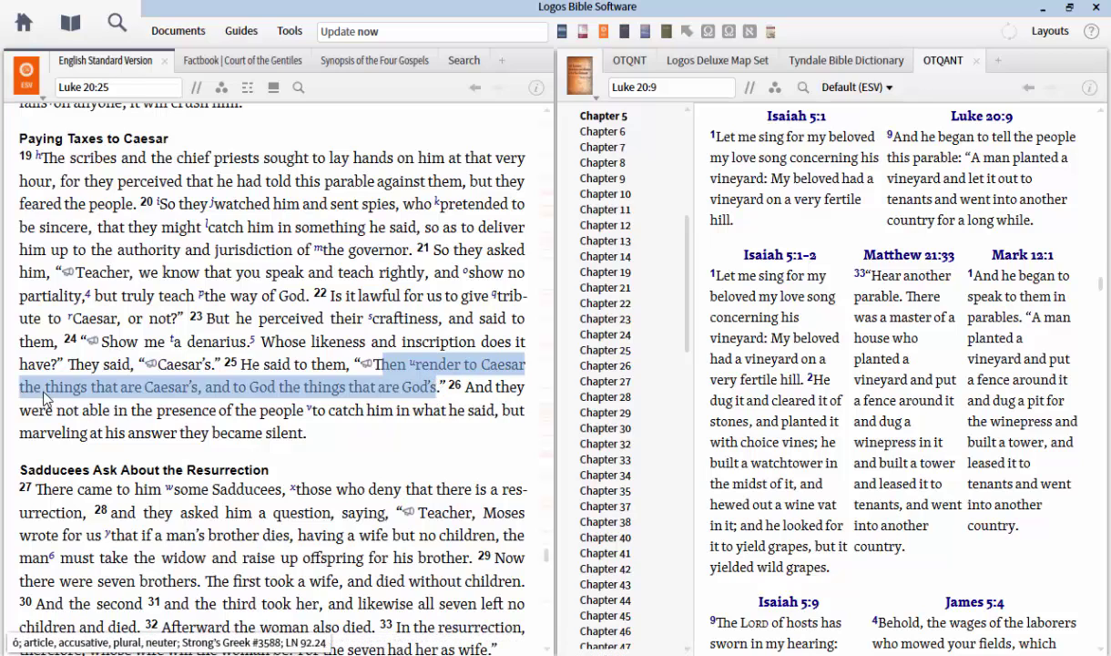
left_click_drag(197, 380, 161, 383)
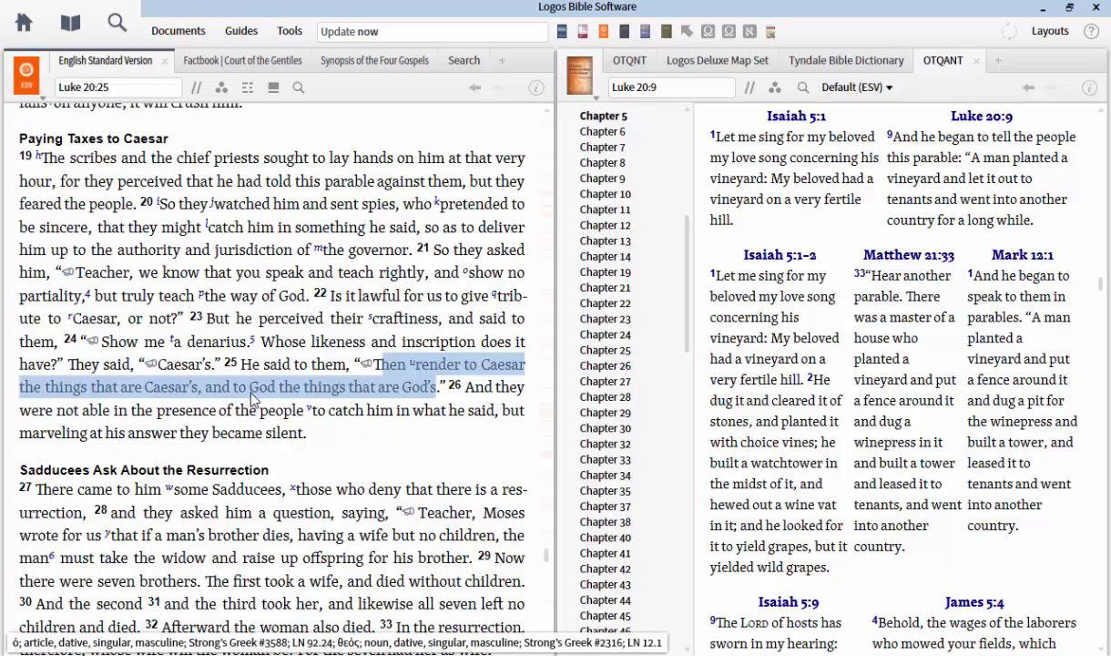
left_click_drag(247, 386, 425, 390)
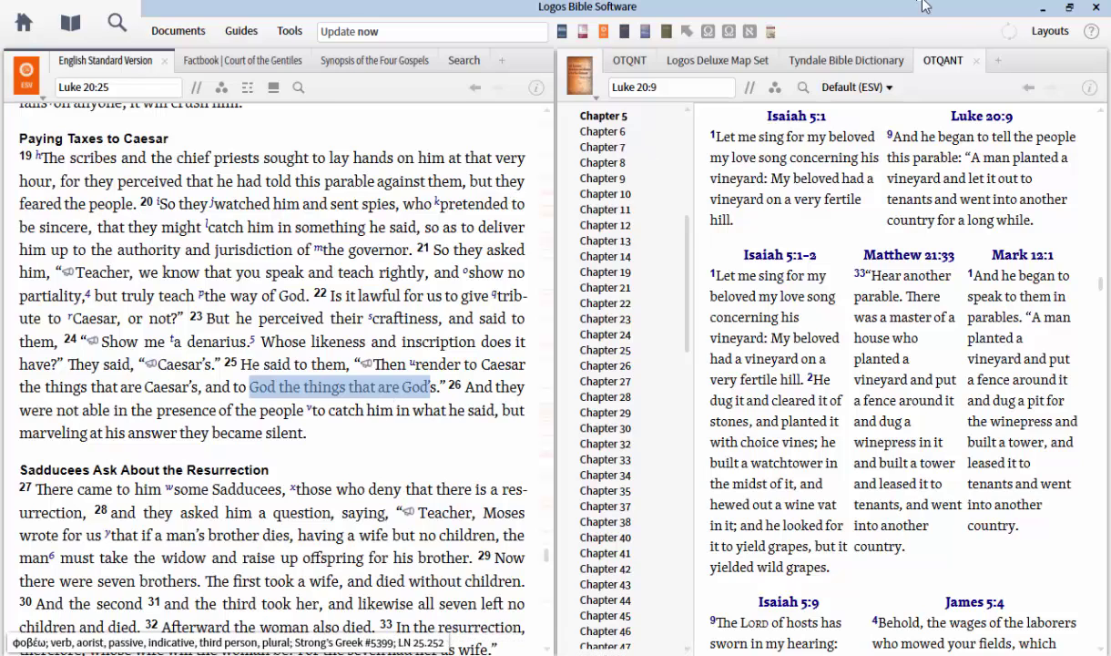
Step: Close OTQANT, Tyndale Bible Dictionary, Logos Deluxe Map Set and Old Testament Quotes in the New Testament
left_click(966, 64)
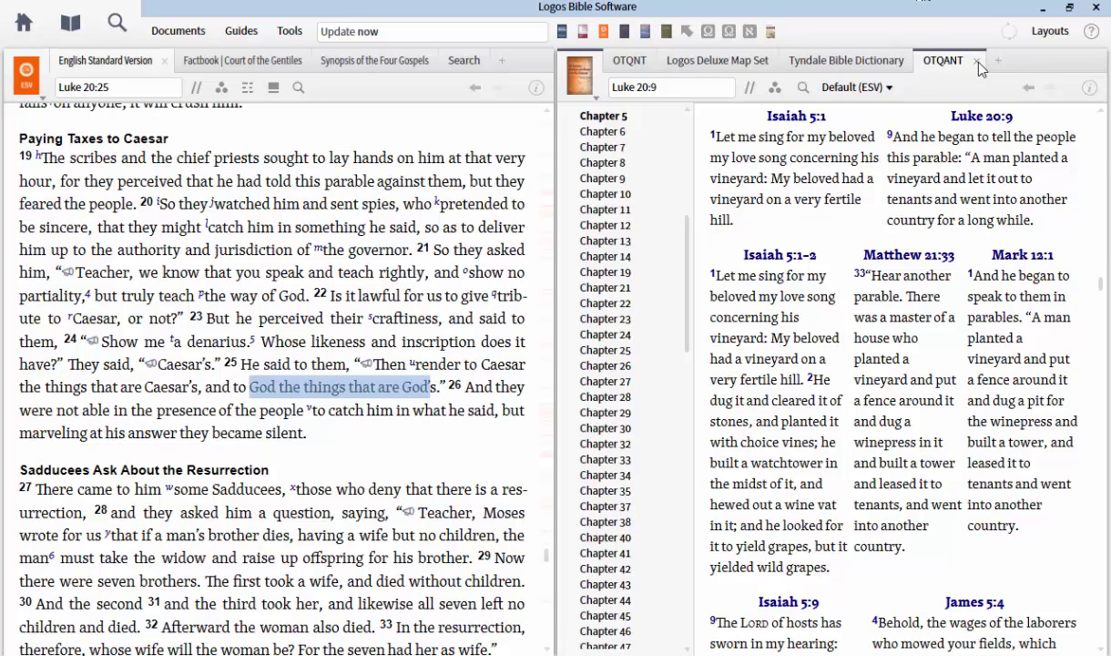
left_click(977, 61)
left_click(1012, 64)
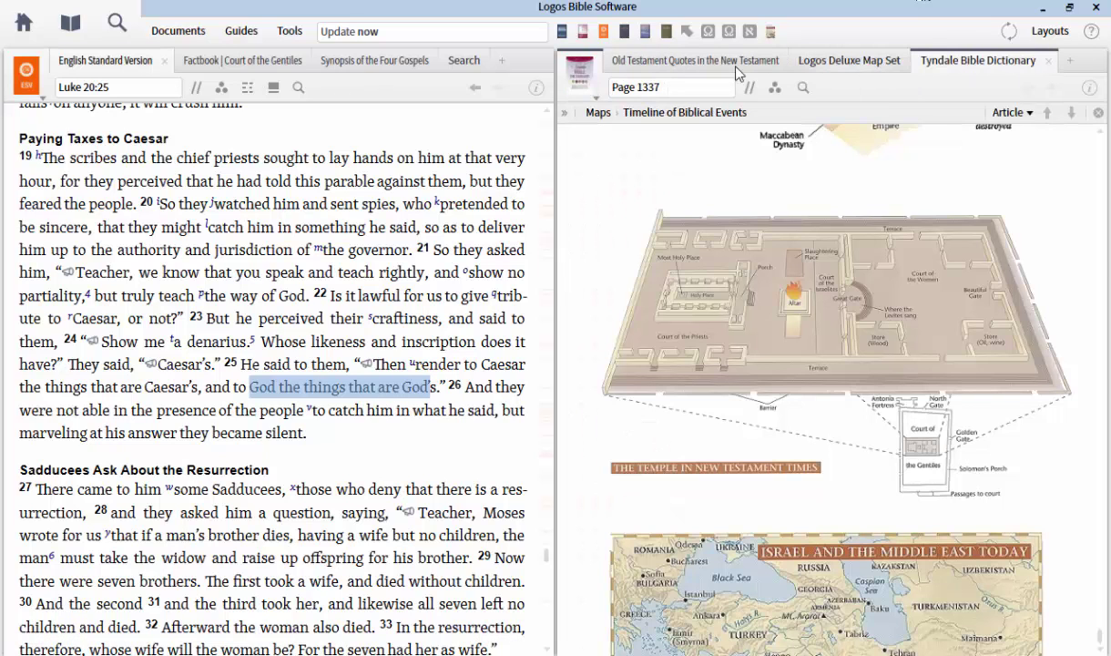
left_click(1048, 61)
left_click(912, 59)
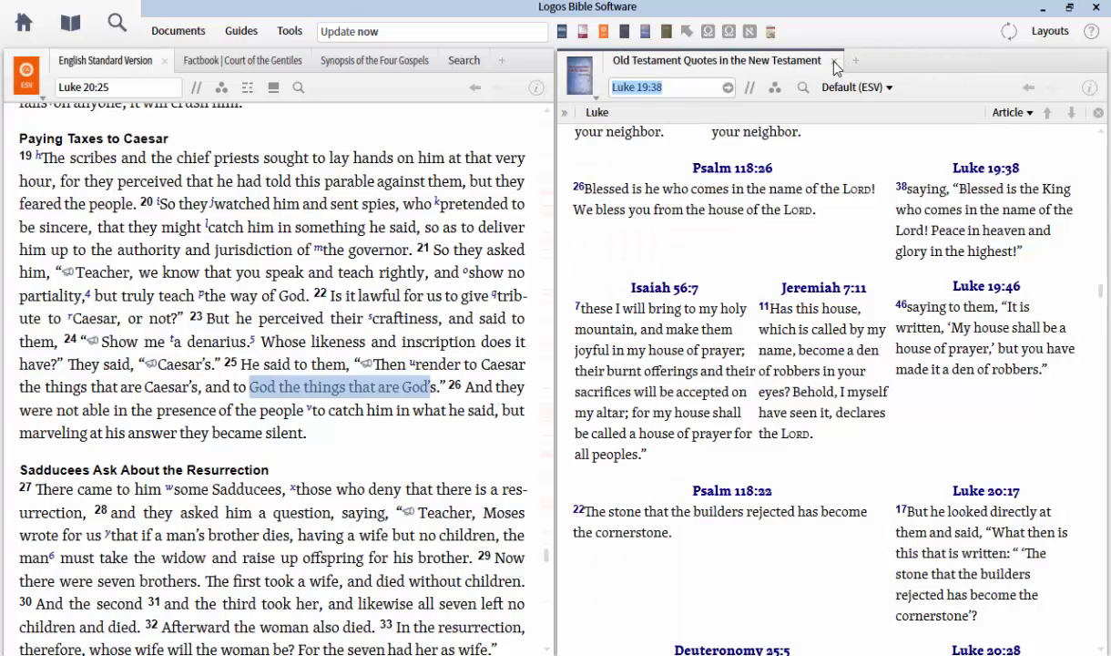
left_click(834, 61)
Step: Close the vineyard search, Synopsis of the Four Gospels and the Court of the Gentiles Factbook, keeping the English Standard Version open
left_click(447, 59)
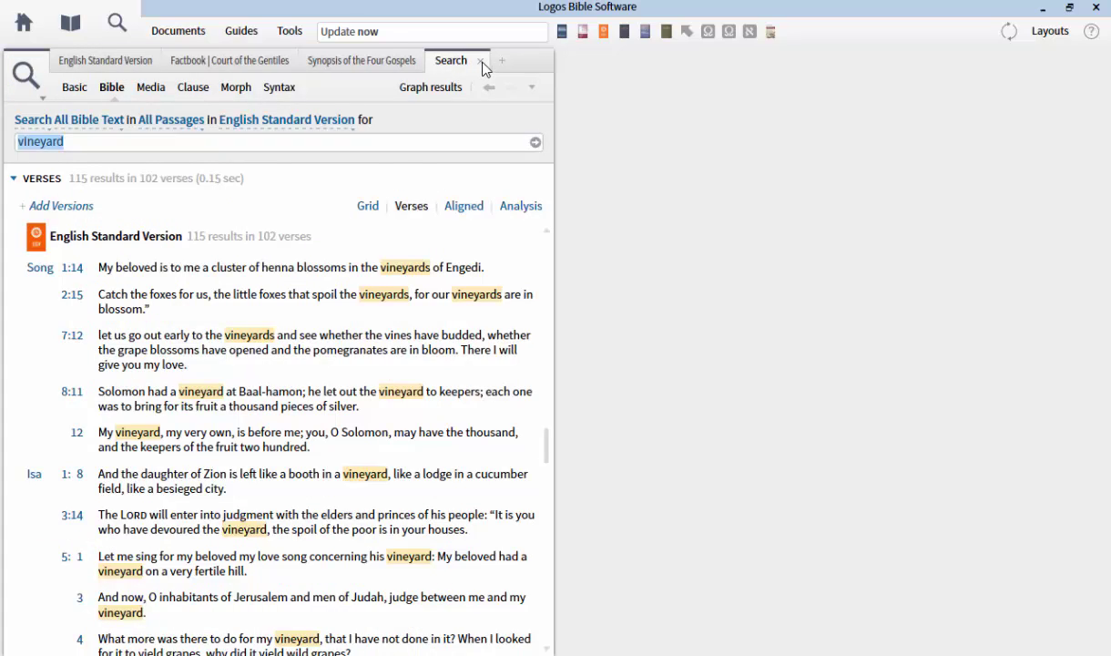
left_click(481, 60)
left_click(451, 66)
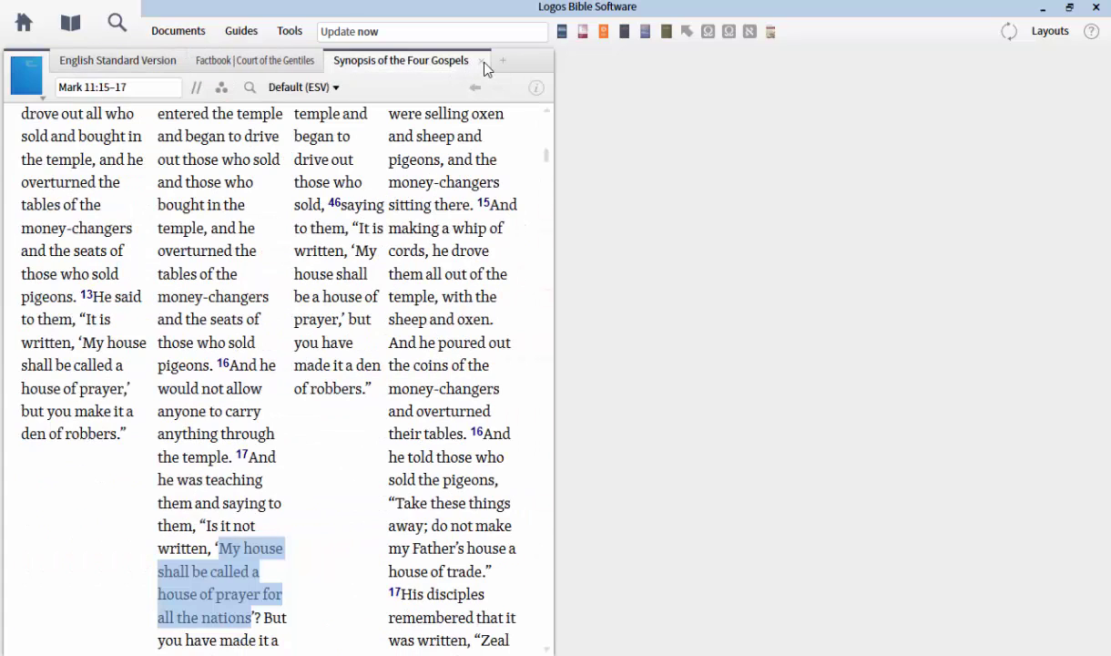
left_click(482, 62)
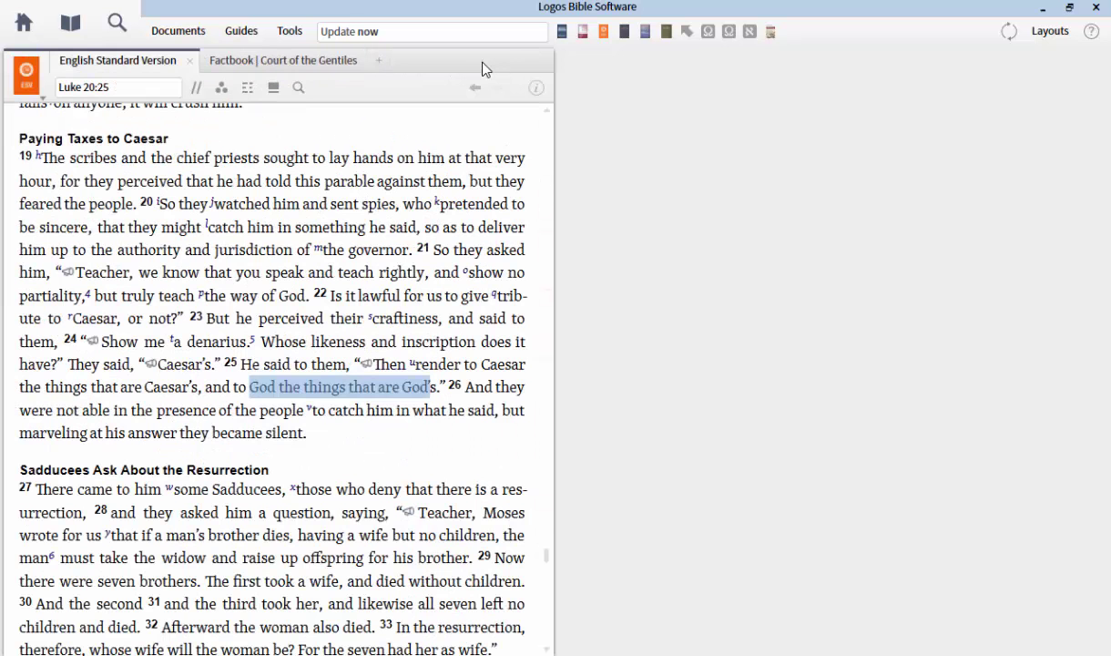
left_click(301, 62)
left_click(358, 62)
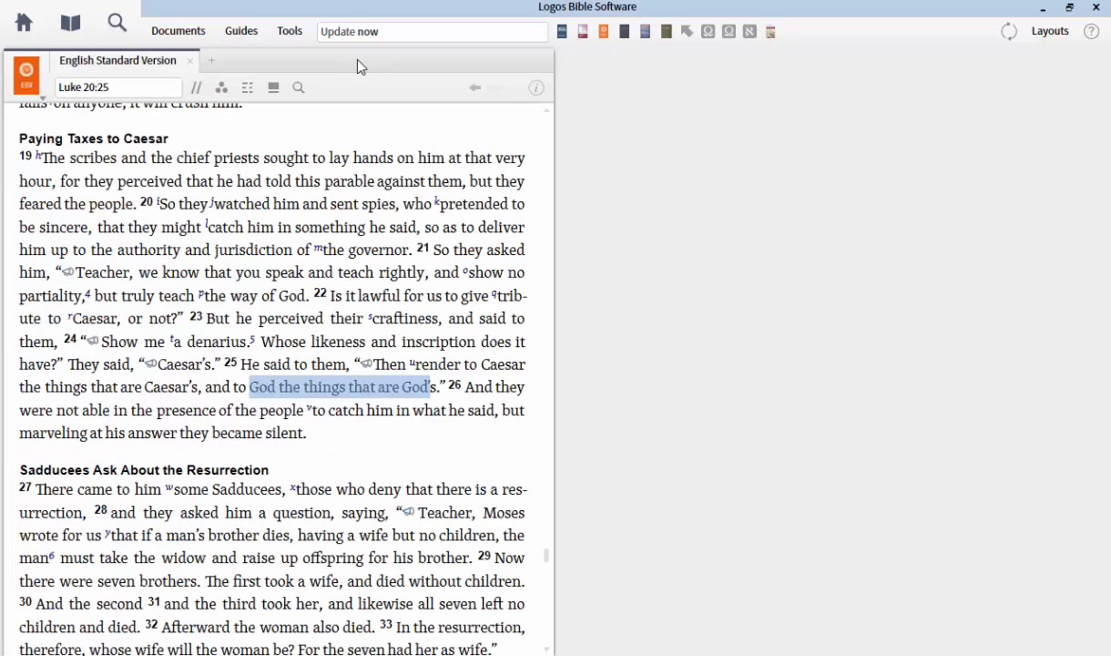
Step: Open Judaism of the Second Temple Period beside the Bible, view its resource information, and return to the highlighted Hillel quotation
left_click(770, 31)
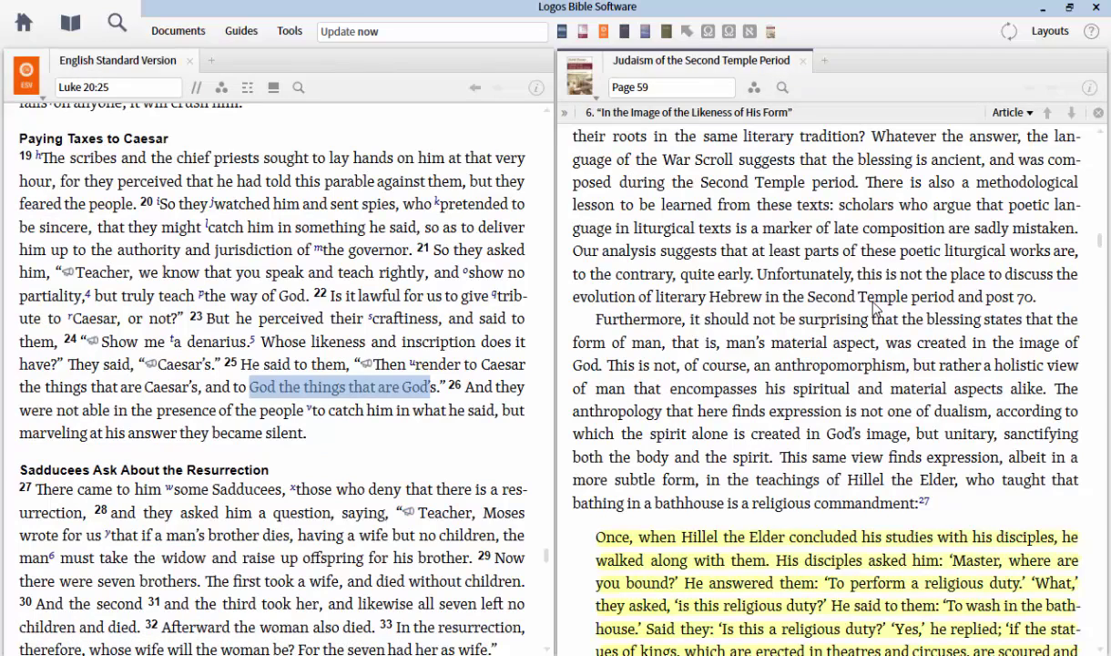
left_click(1089, 87)
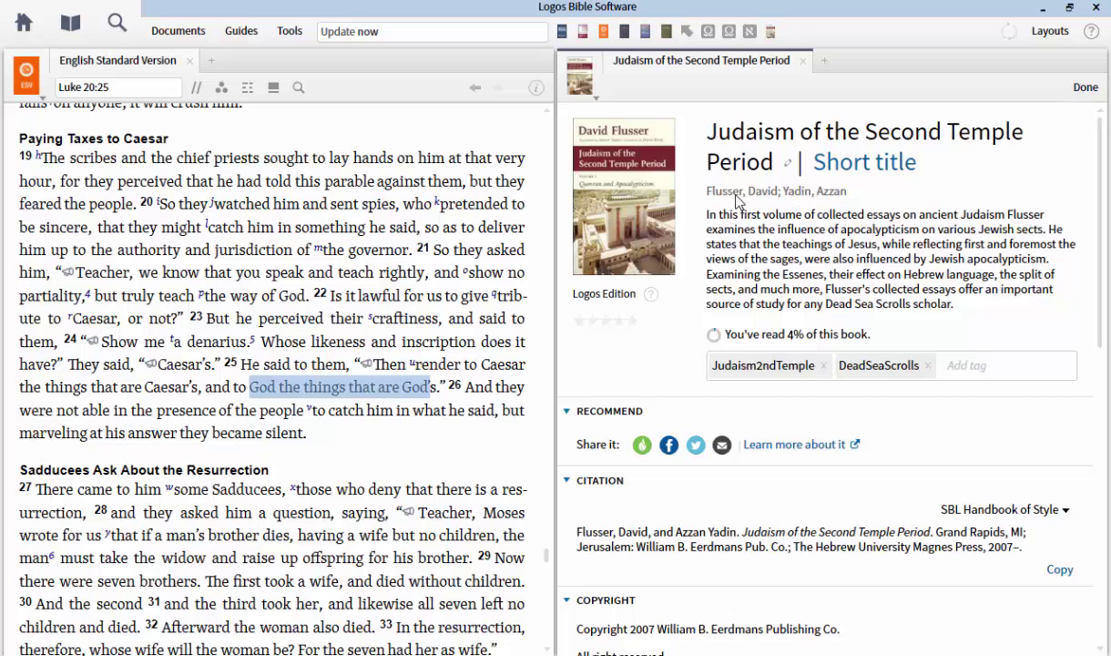
left_click(1084, 91)
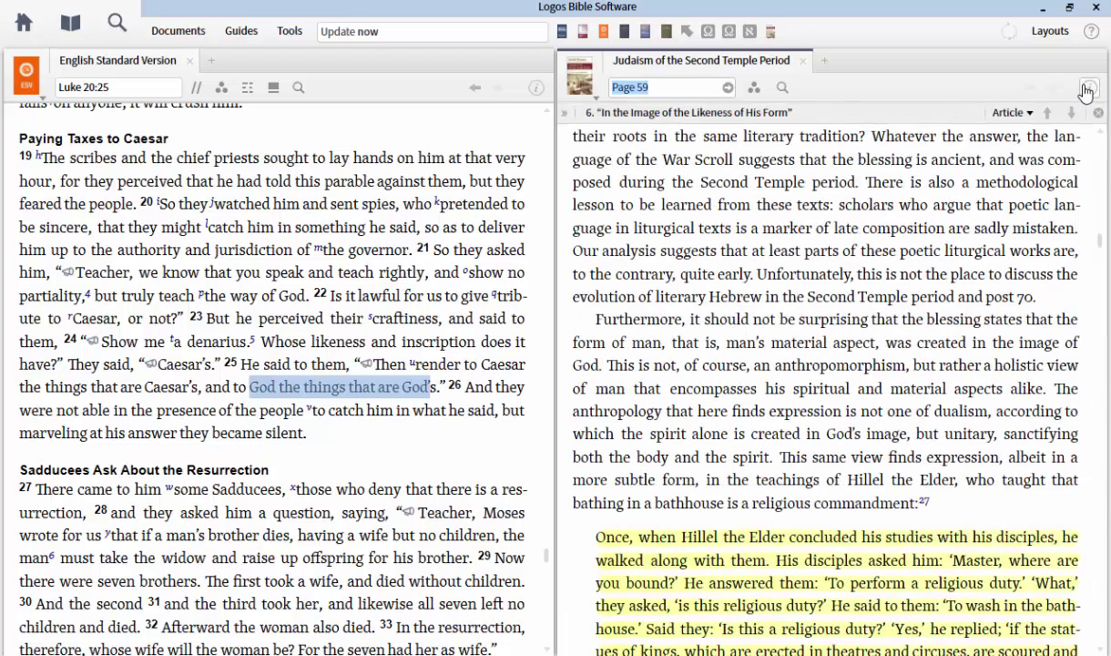
scroll(918, 202, "down", 3)
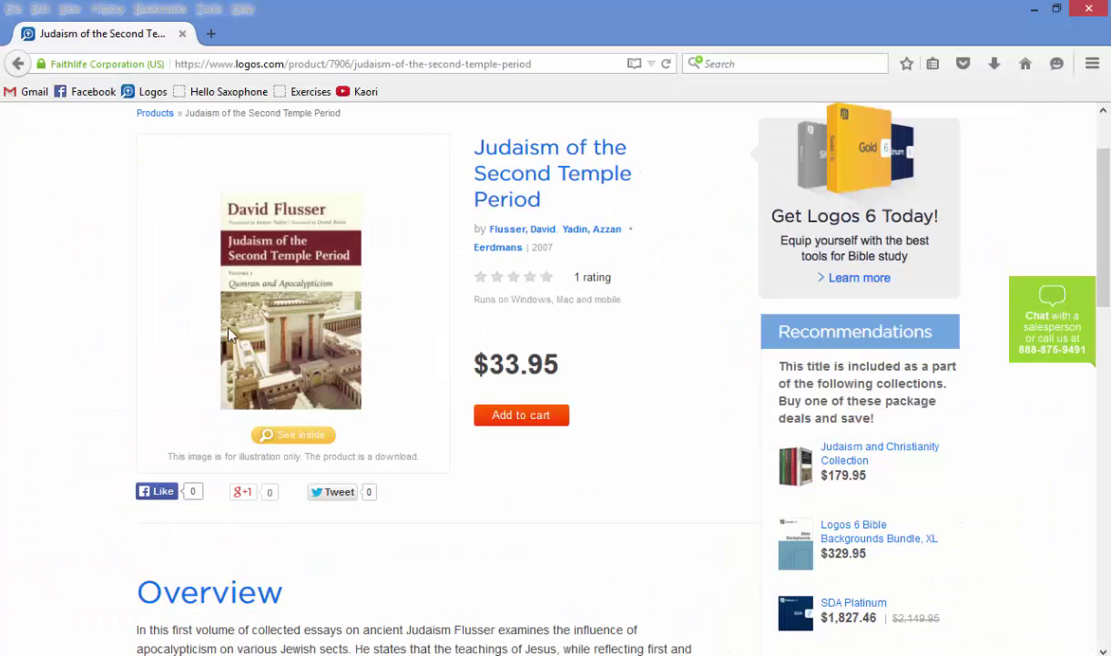
Step: In the web browser, examine the Judaism of the Second Temple Period product page's price, overview and recommended collections, then switch back to Logos
scroll(99, 326, "up", 2)
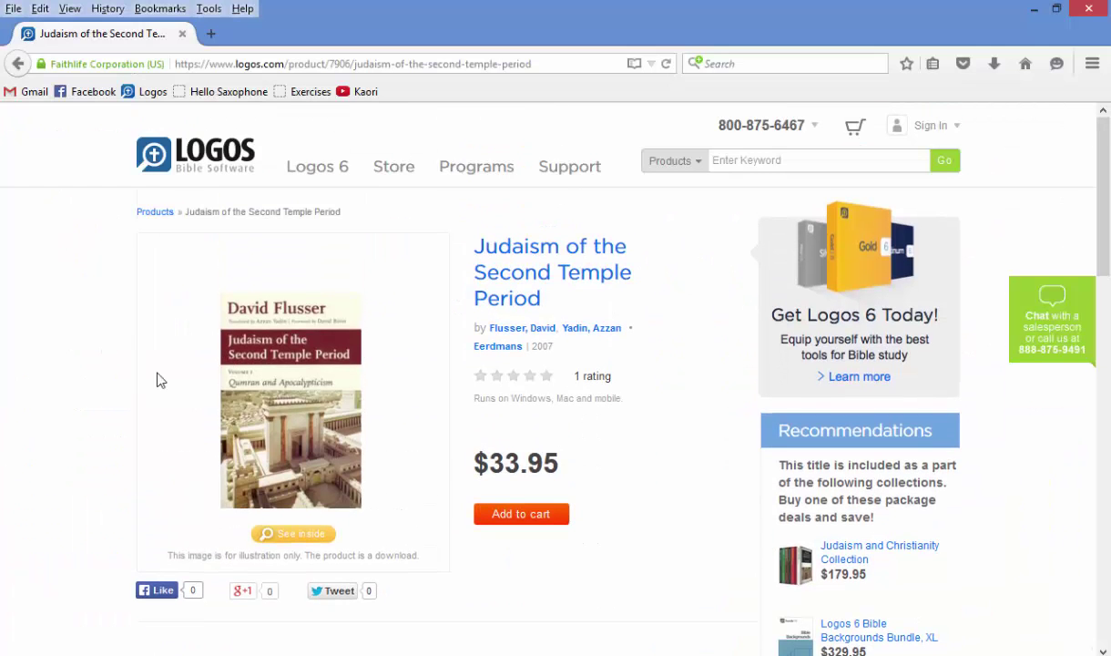
scroll(523, 424, "down", 2)
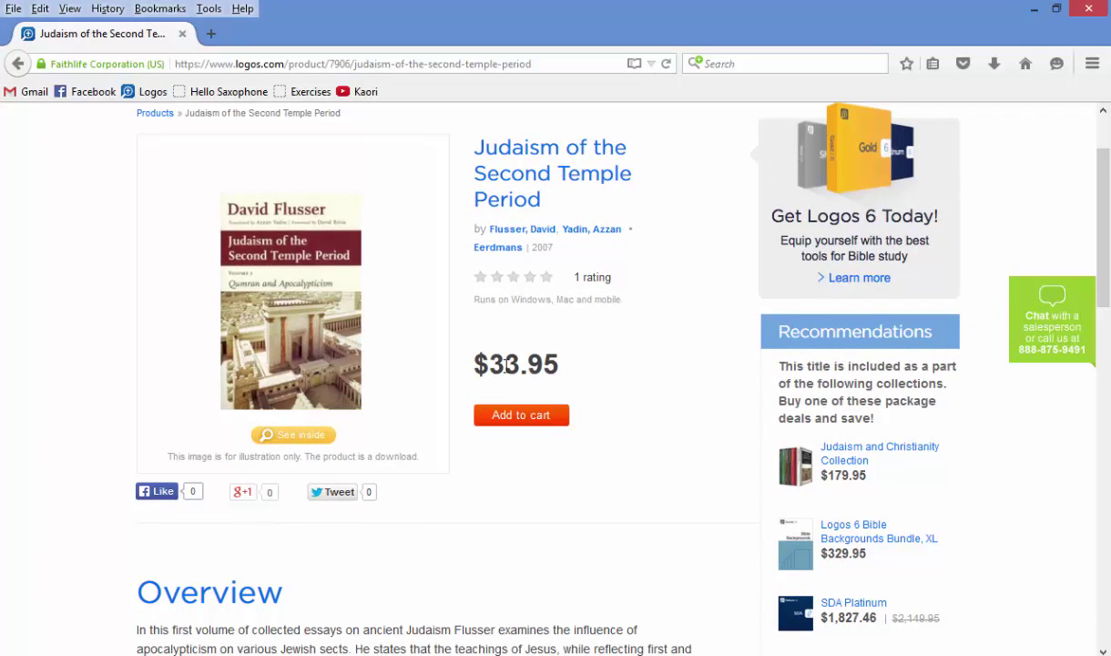
scroll(524, 364, "down", 4)
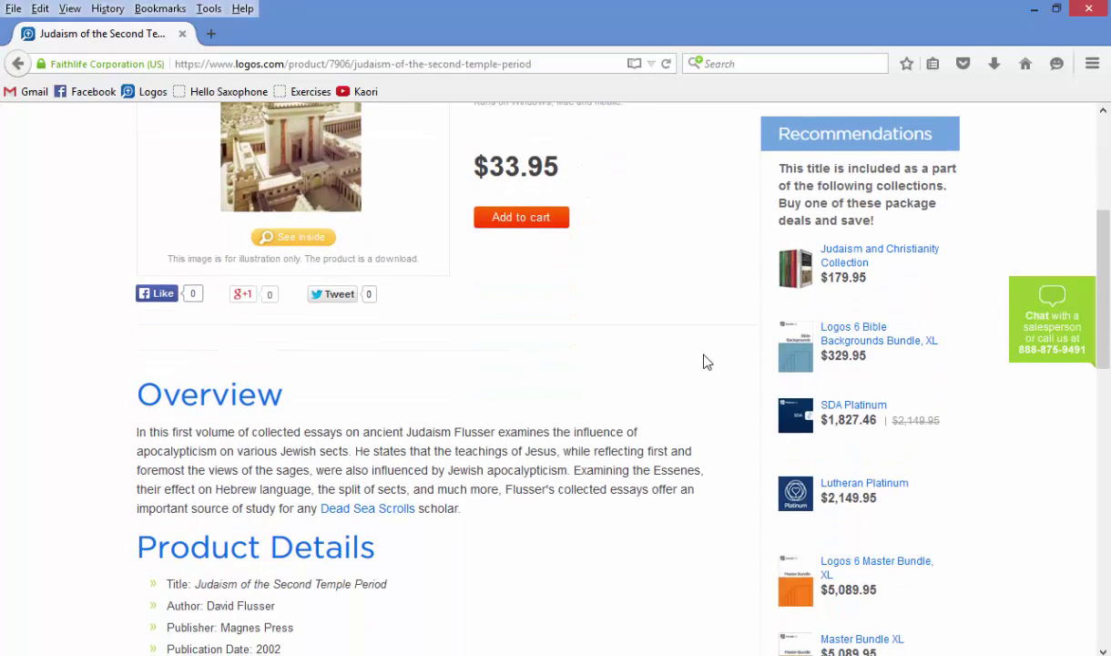
mouse_move(843, 410)
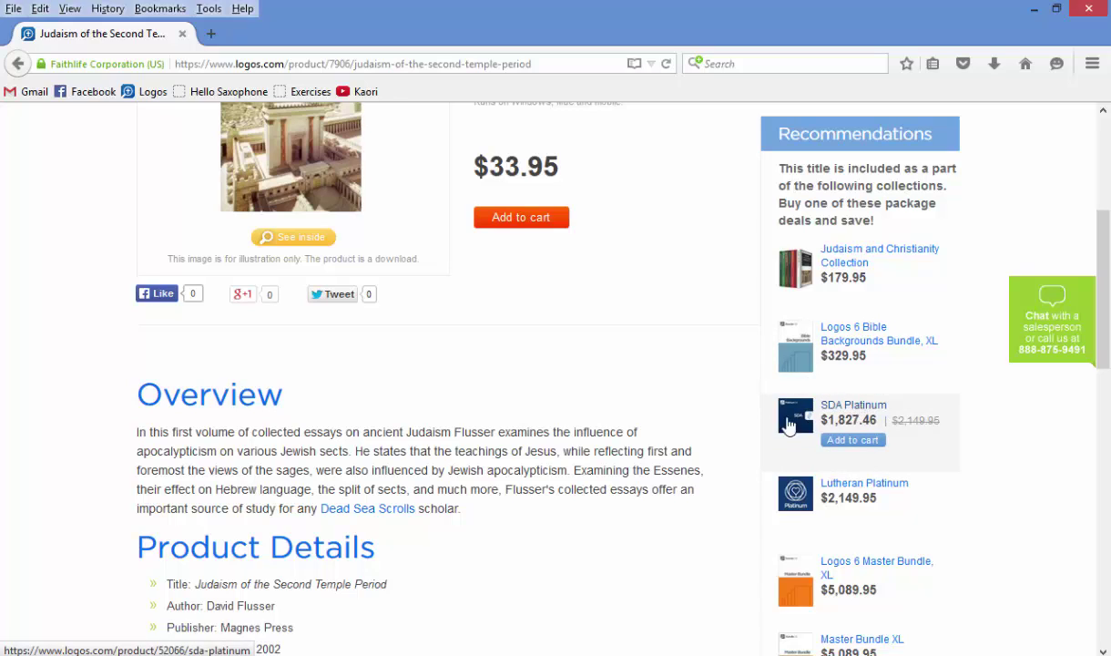
scroll(364, 442, "up", 4)
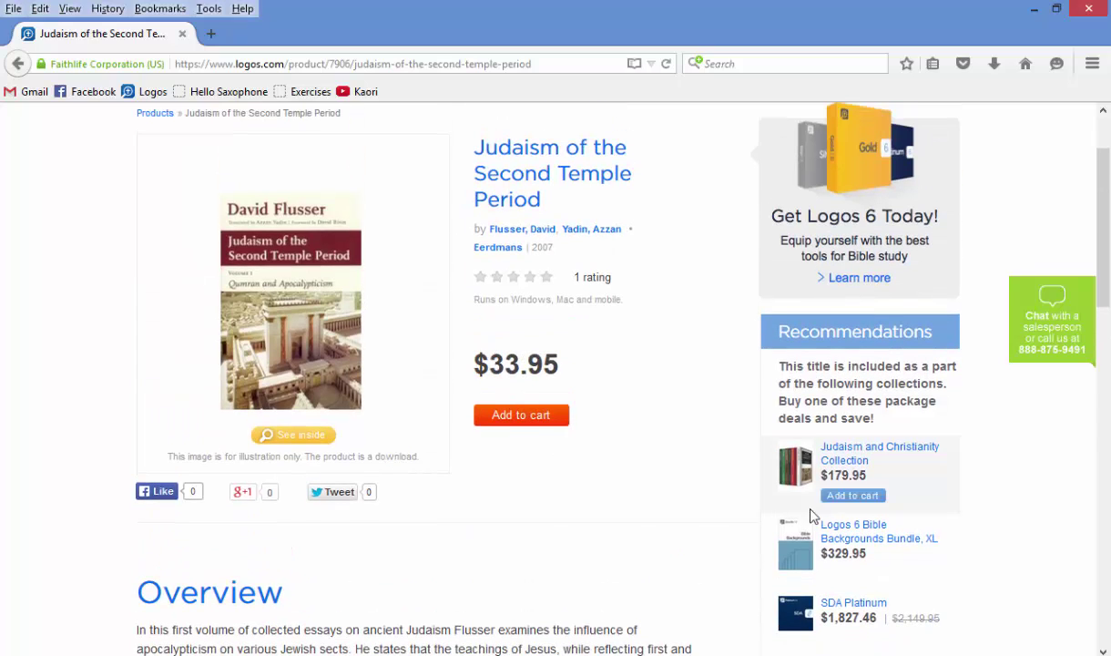
scroll(397, 528, "up", 2)
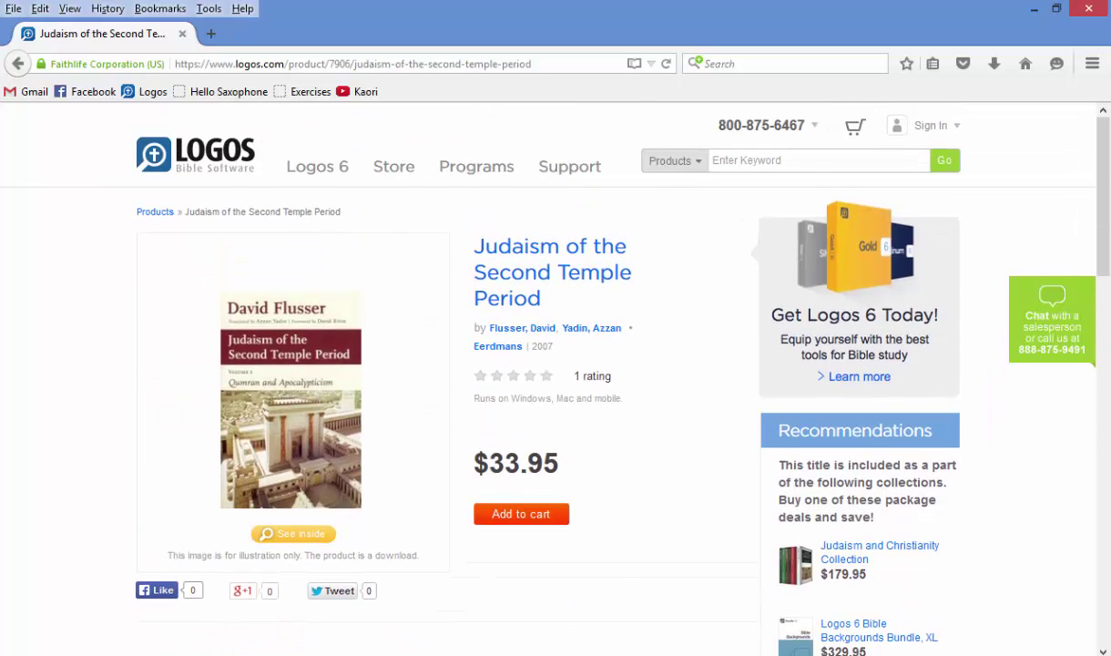
key("alt+Tab")
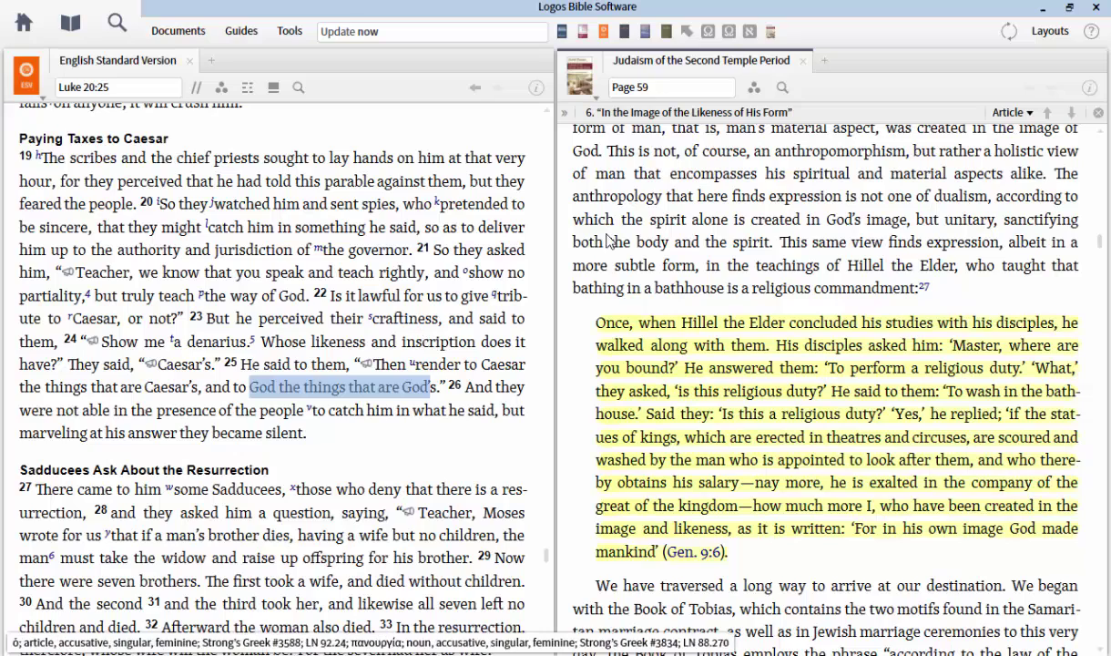
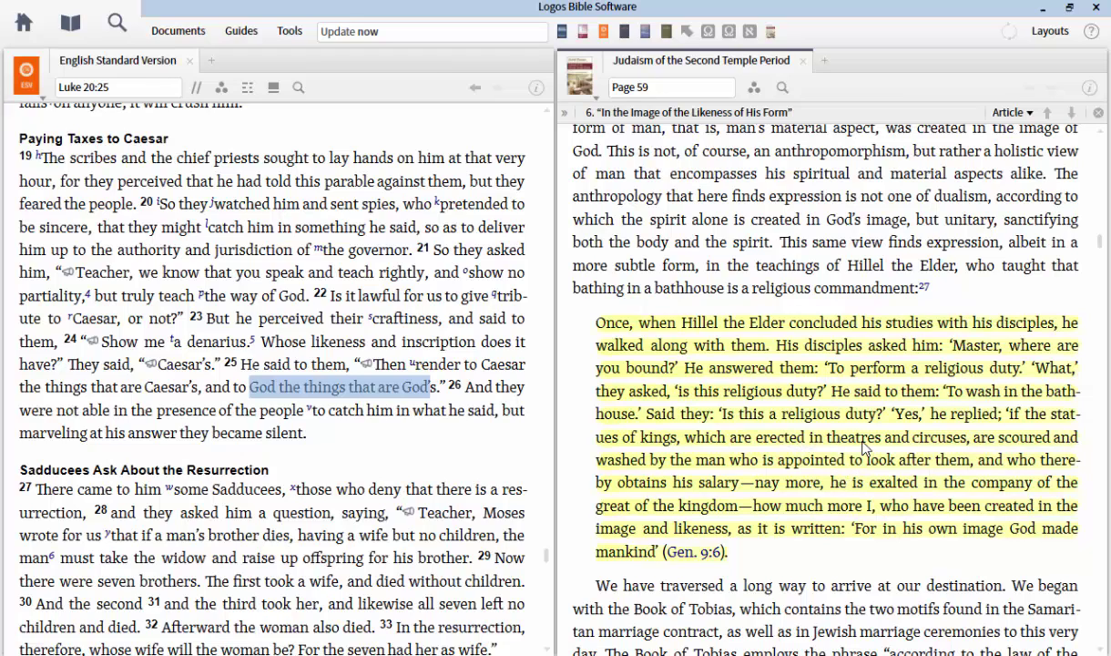
Step: In the Hillel quotation, select in turn "Yes, he replied", "how much more" and the words about being created in God's image, then clear the selection
left_click_drag(892, 413, 1001, 418)
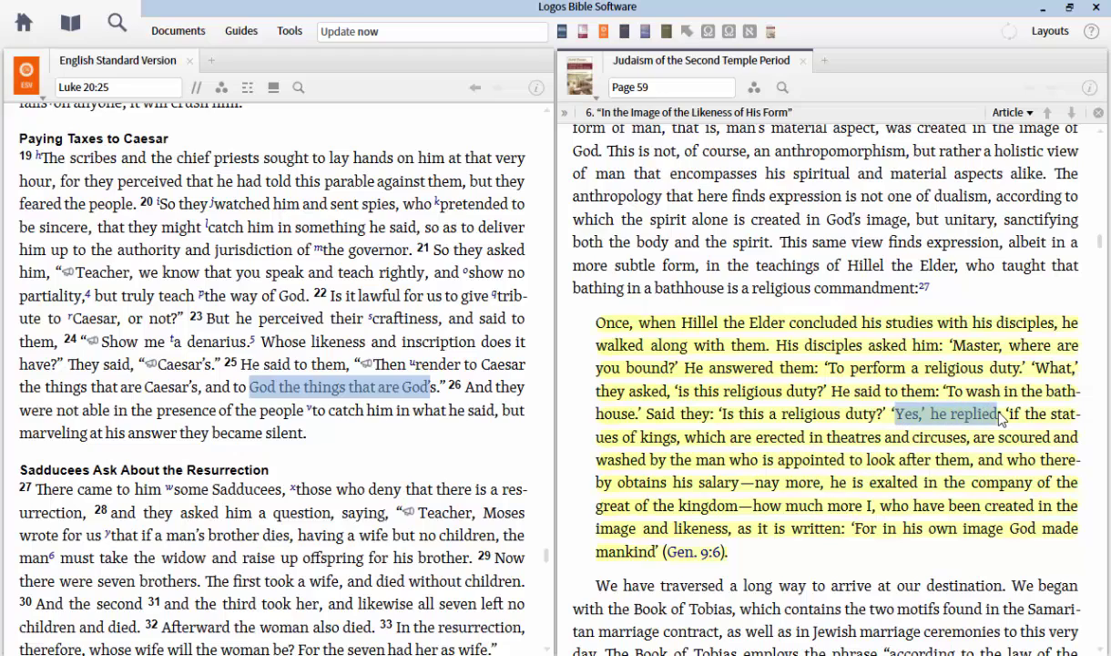
left_click(639, 432)
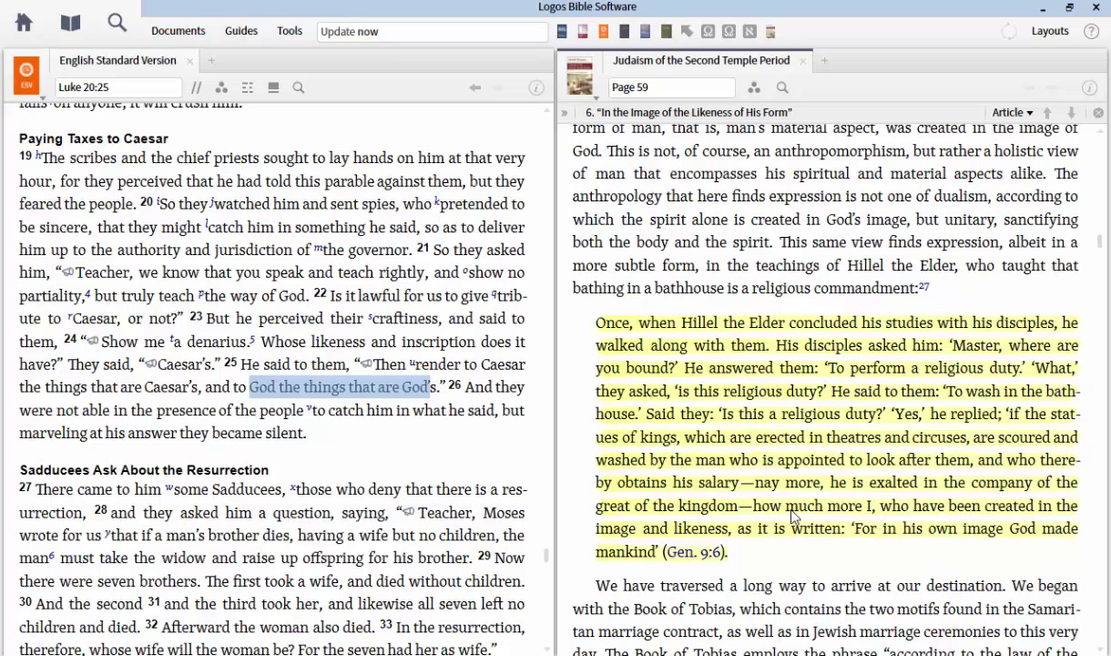
left_click_drag(754, 505, 862, 517)
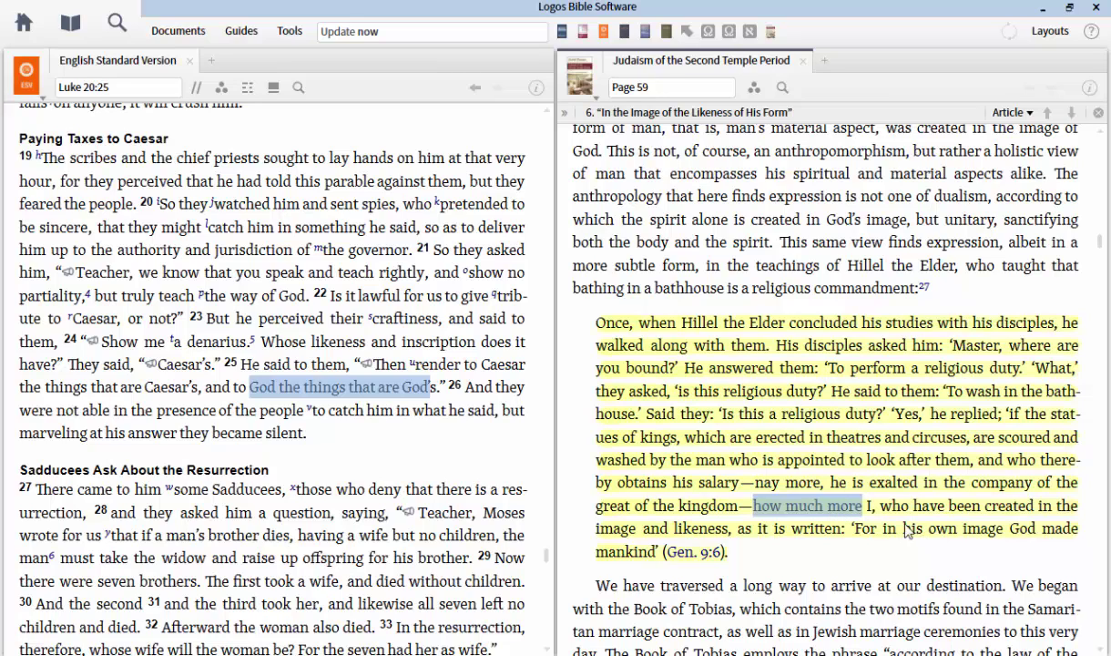
left_click_drag(871, 506, 726, 562)
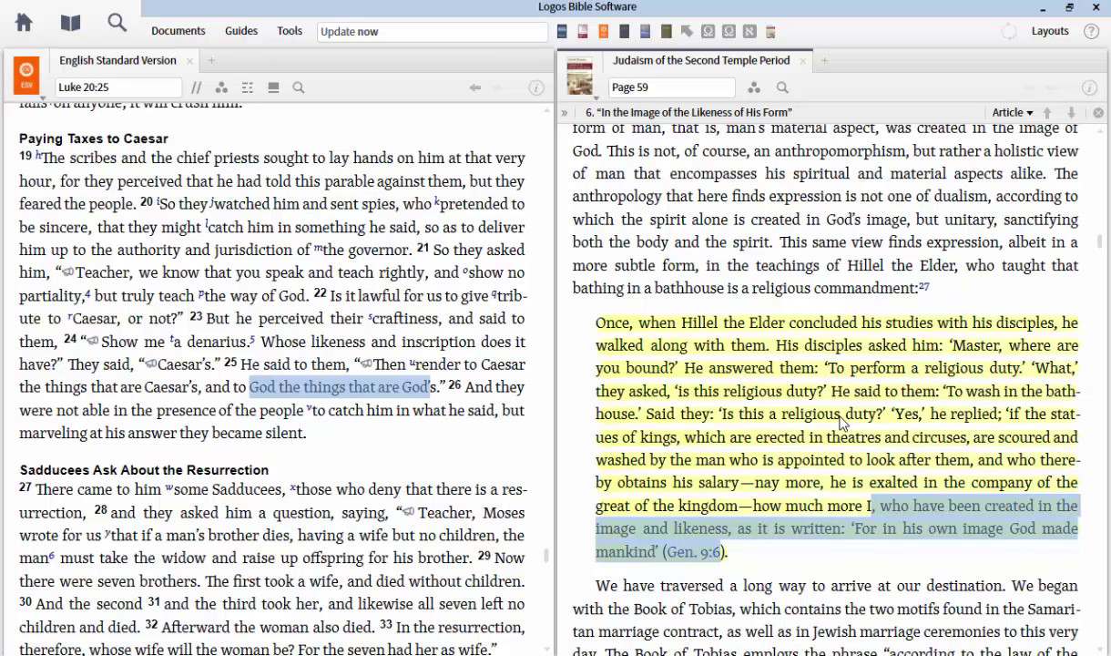
left_click(560, 300)
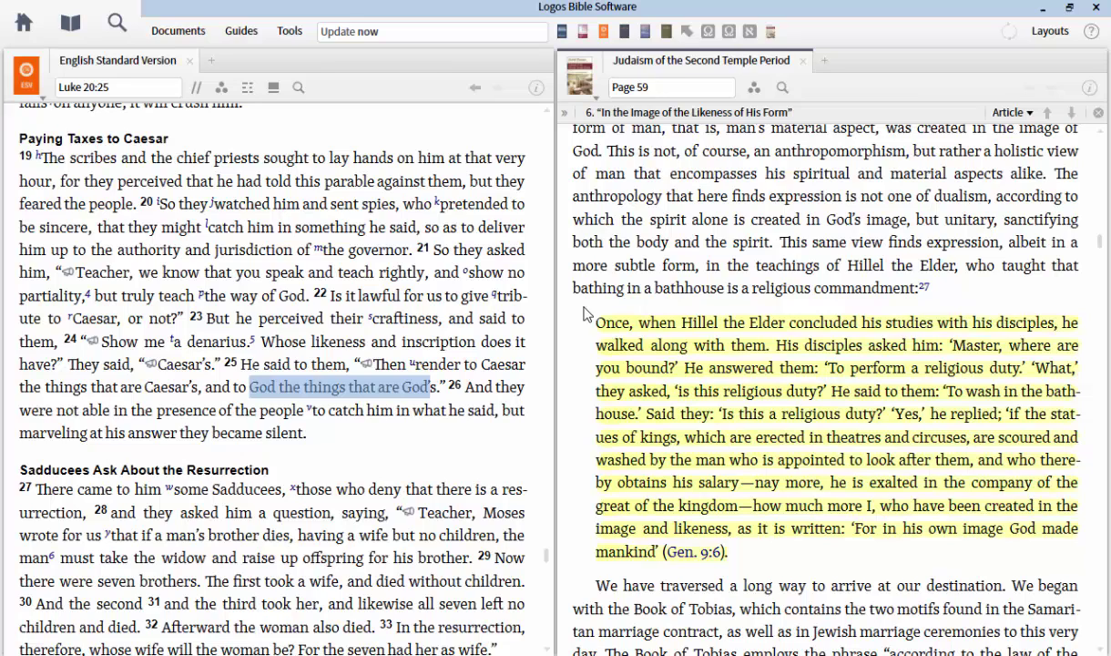
Step: Select in turn the tribute question in Luke 20:22, "craftiness" in verse 23, and the denarius exchange through "the things that are Caesar's"
left_click(440, 408)
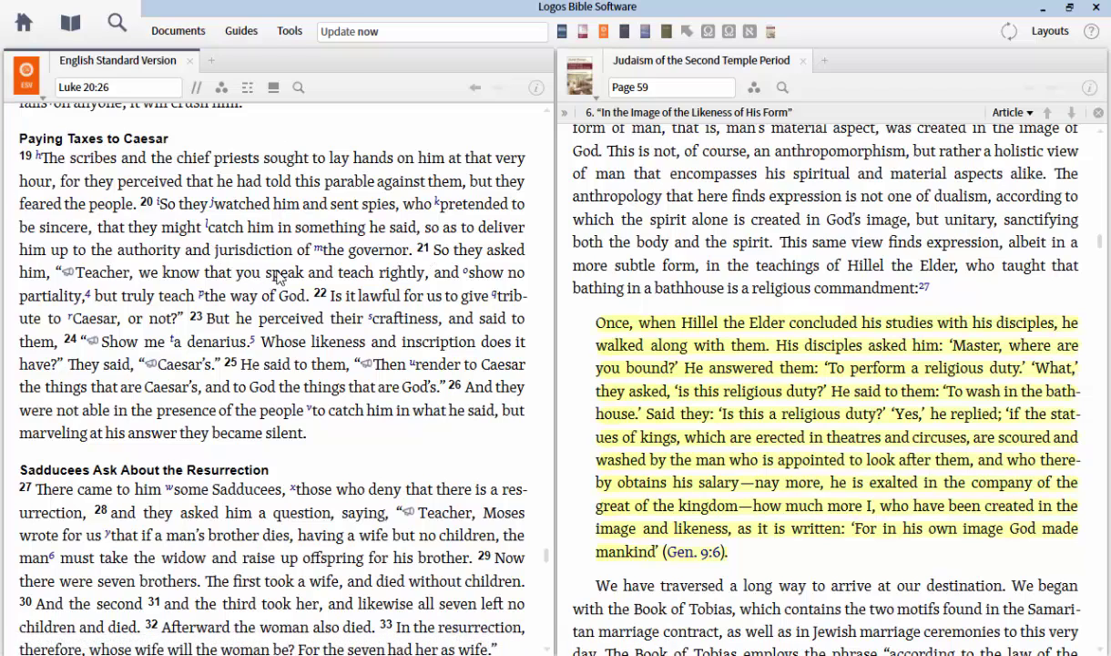
left_click_drag(331, 297, 183, 326)
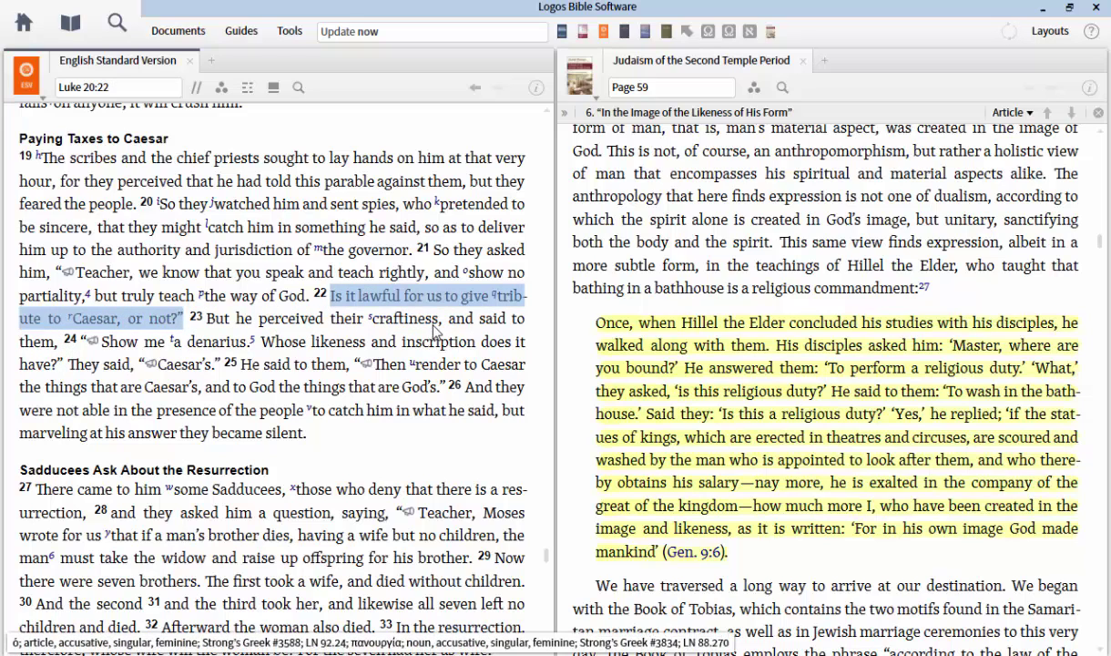
left_click_drag(428, 319, 369, 330)
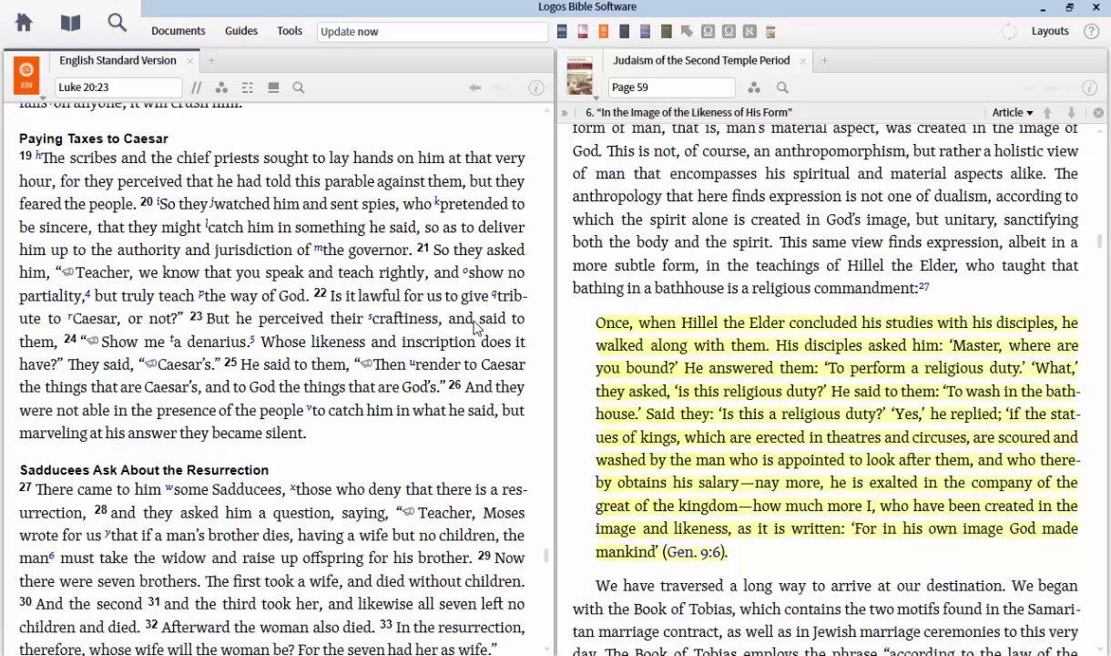
left_click_drag(102, 339, 239, 364)
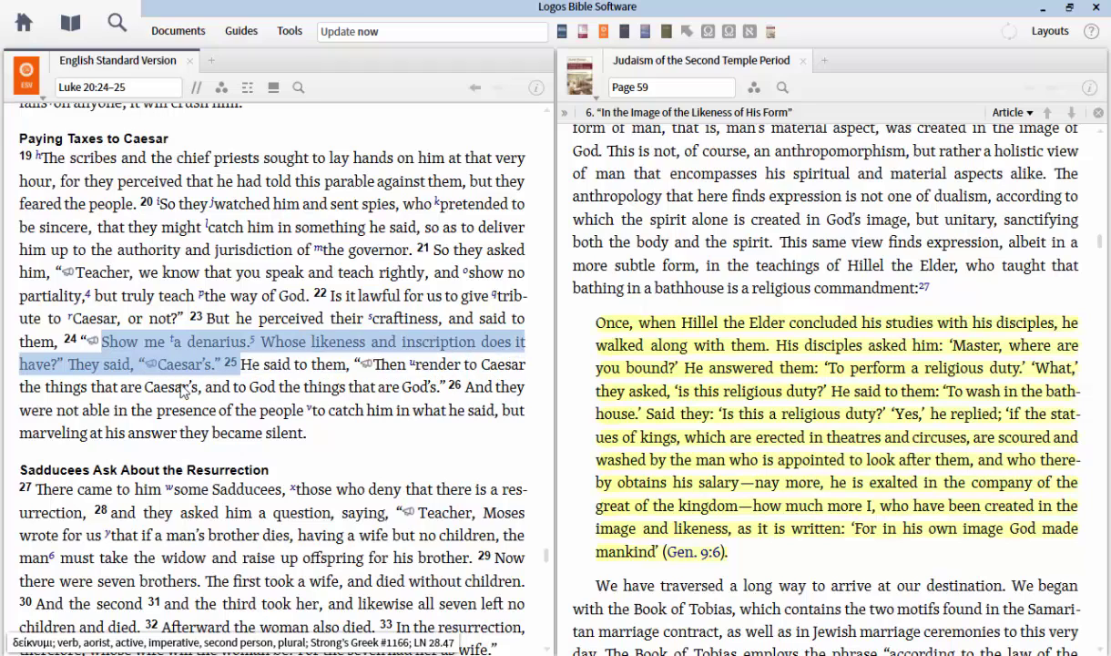
left_click_drag(182, 390, 198, 388)
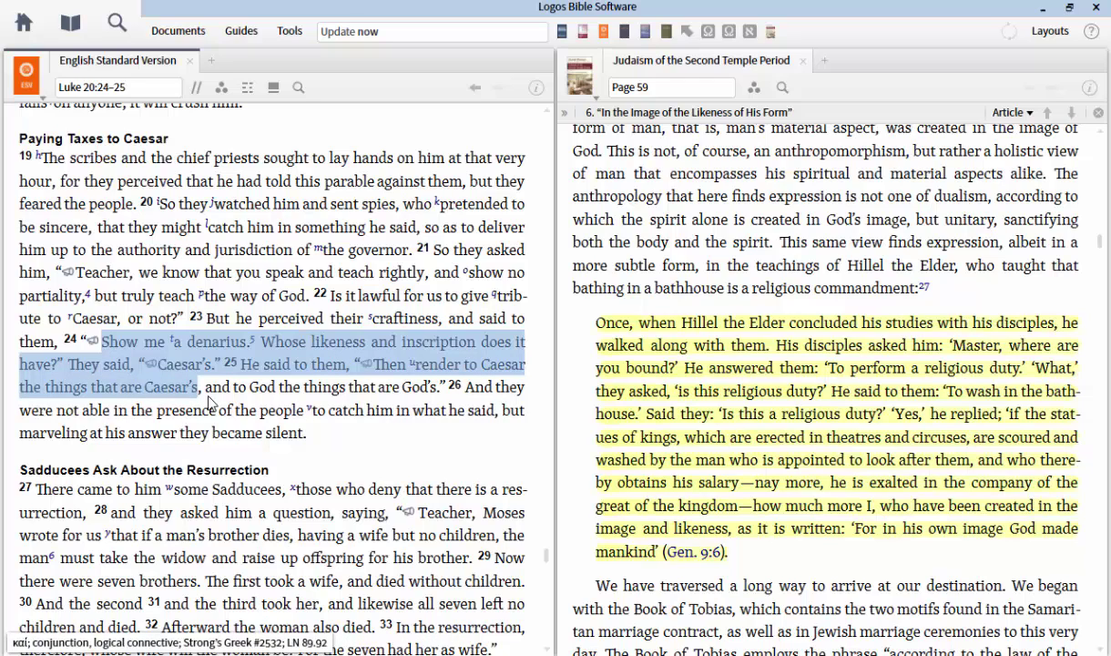
Step: Replace the current selection in Luke 20:25 with the words "and to God the things that are God's", clearing and selecting them again
left_click(208, 401)
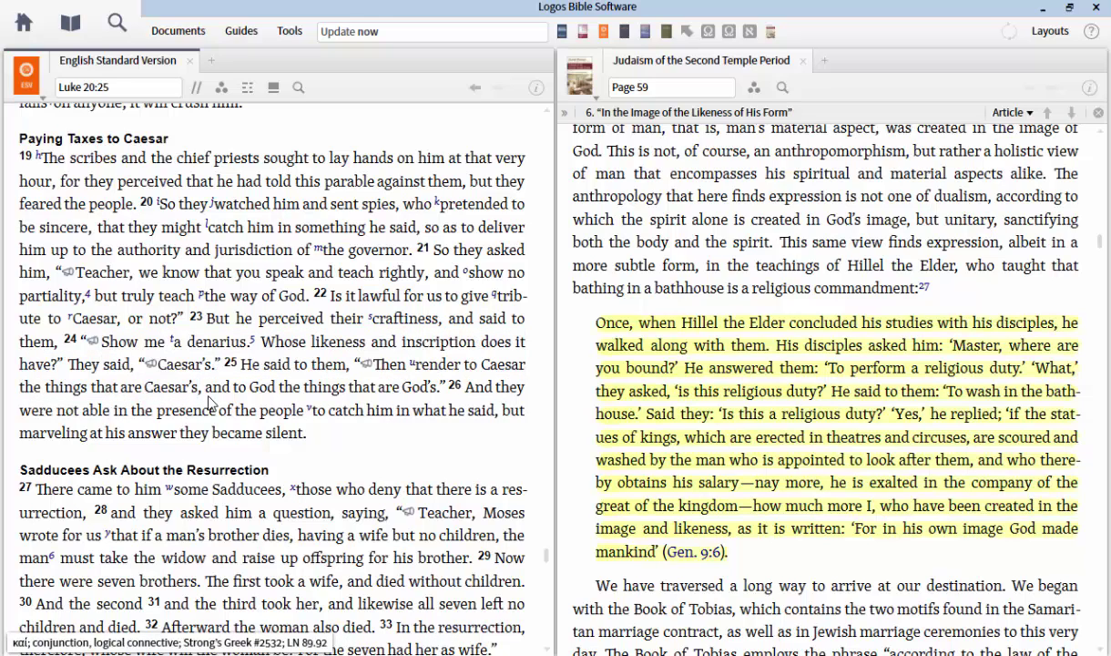
left_click_drag(205, 387, 440, 403)
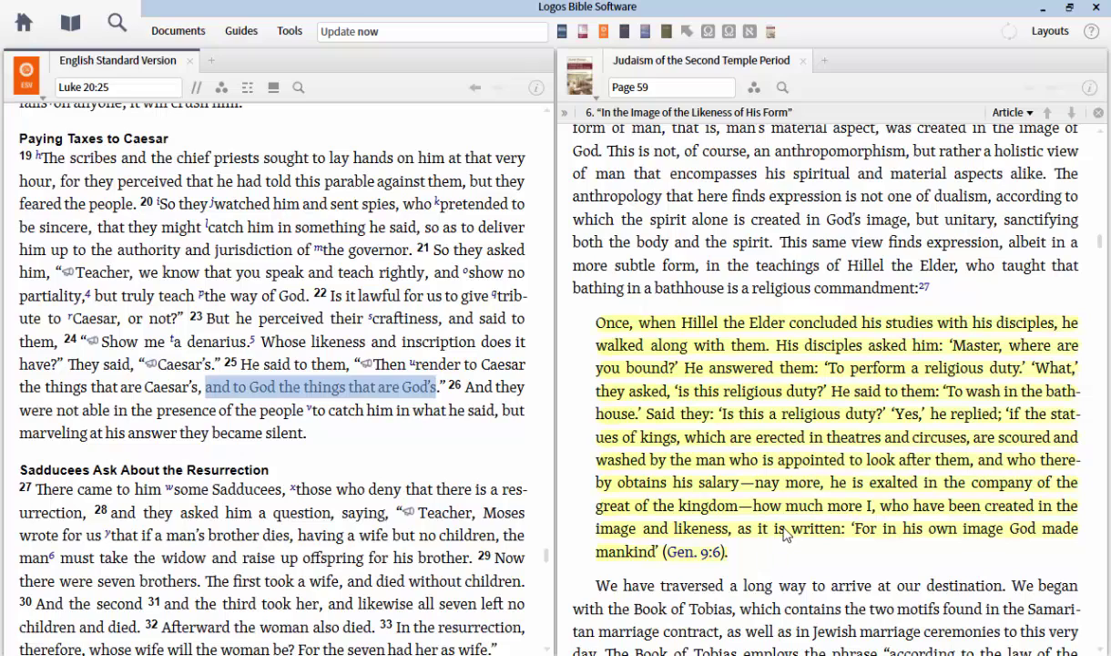
left_click(398, 398)
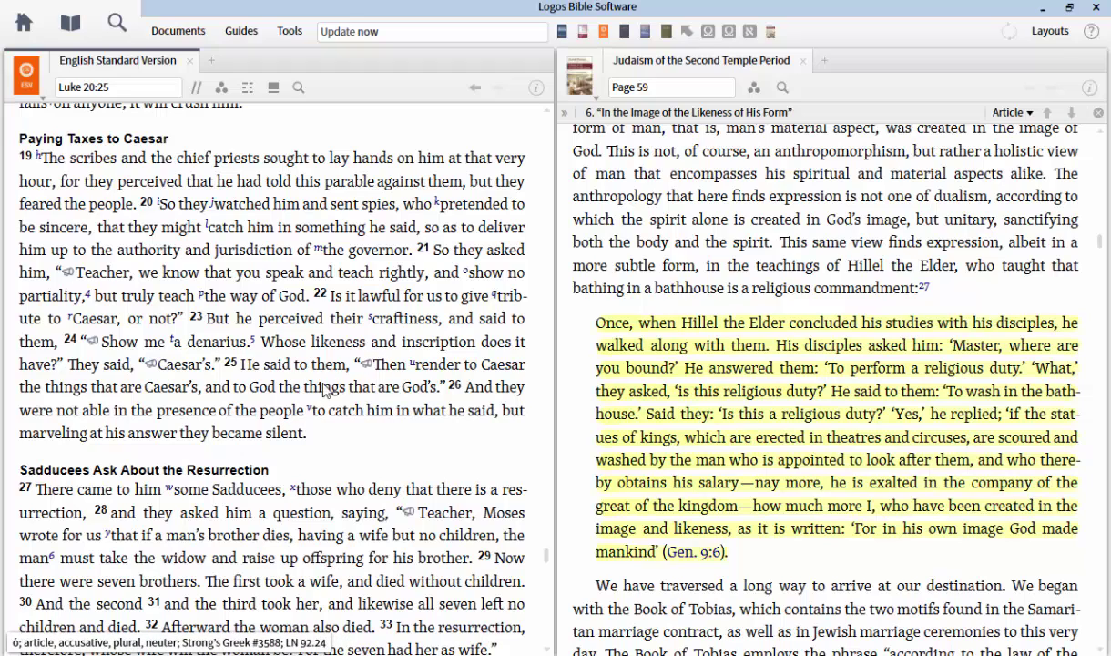
left_click_drag(208, 387, 430, 386)
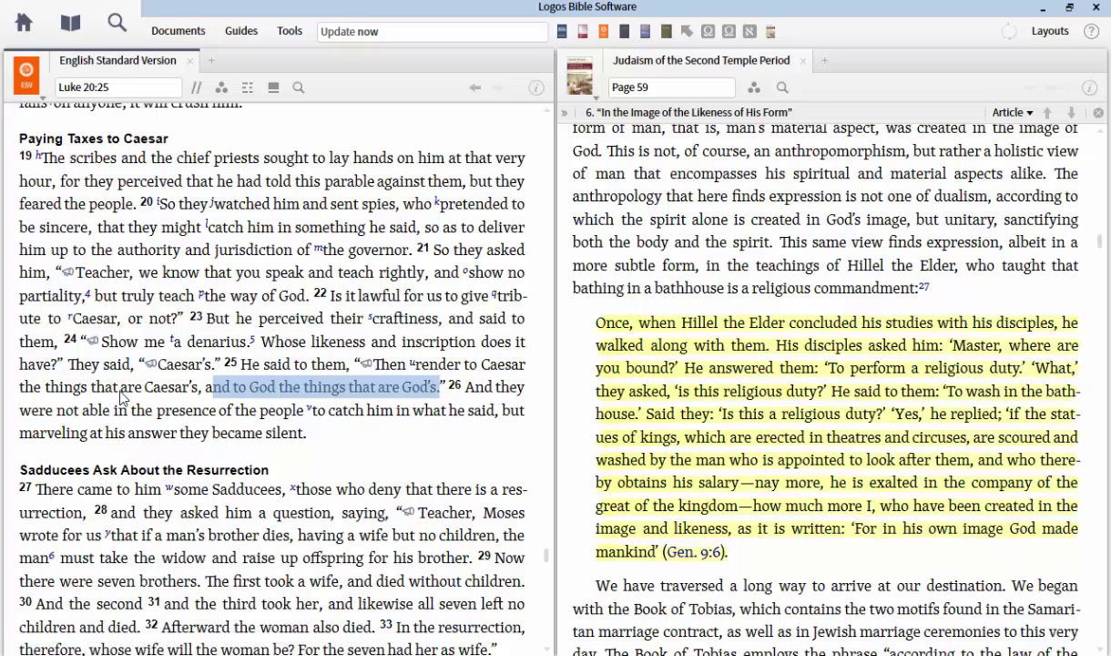
Step: View the resource information of Judaism of the Second Temple Period, return to its text and clear the selection in Luke 20:25
left_click(1089, 89)
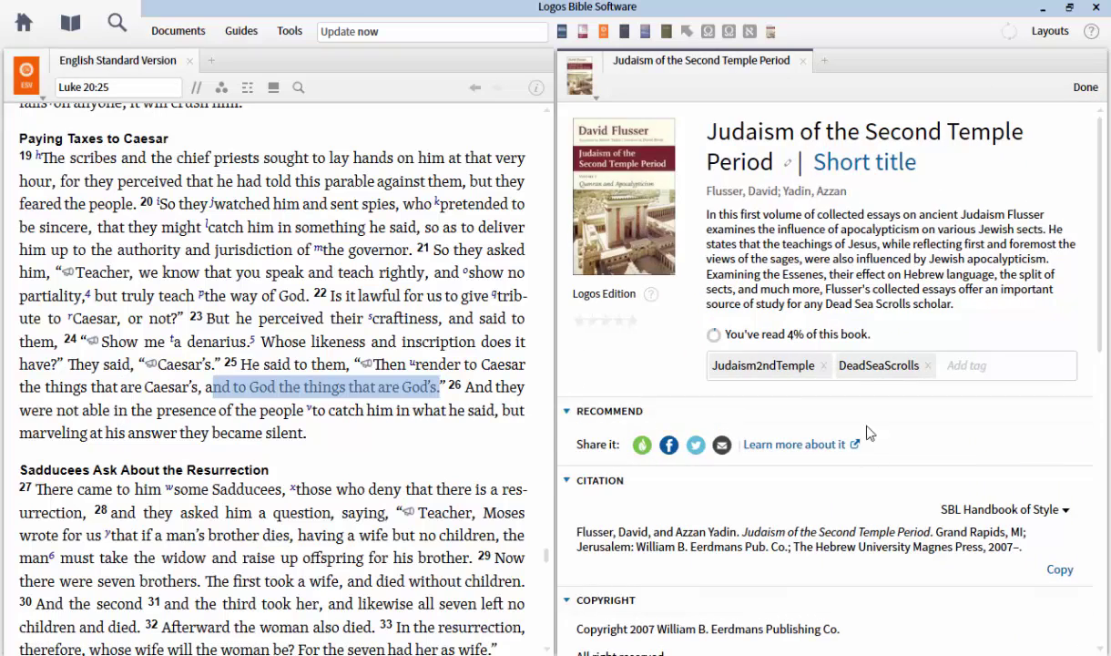
left_click(1087, 90)
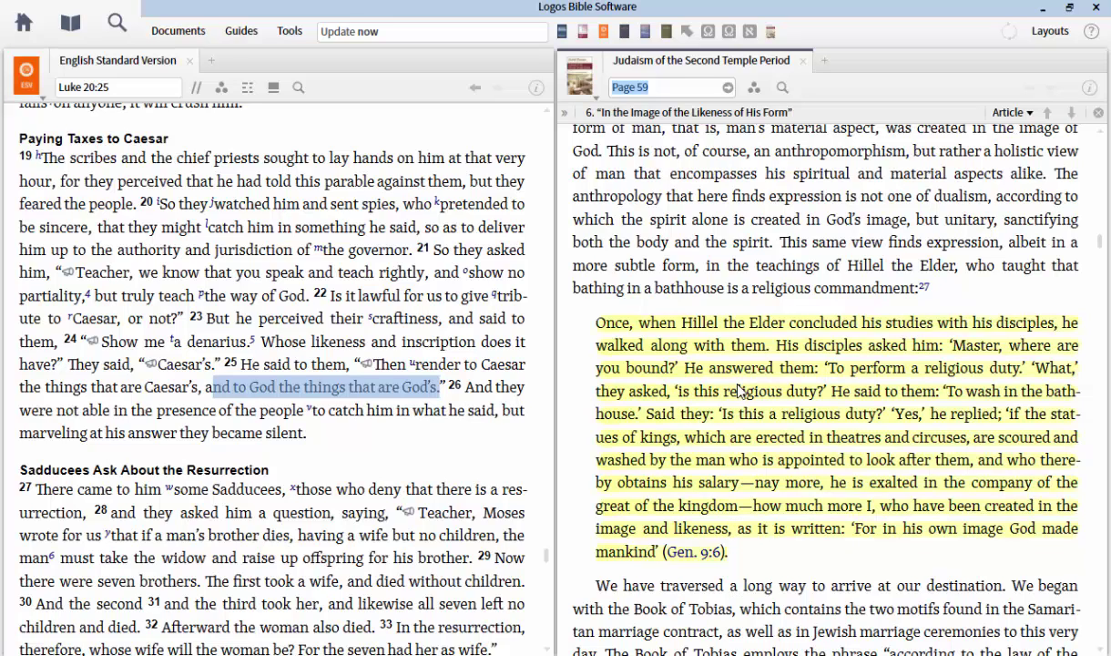
left_click(274, 397)
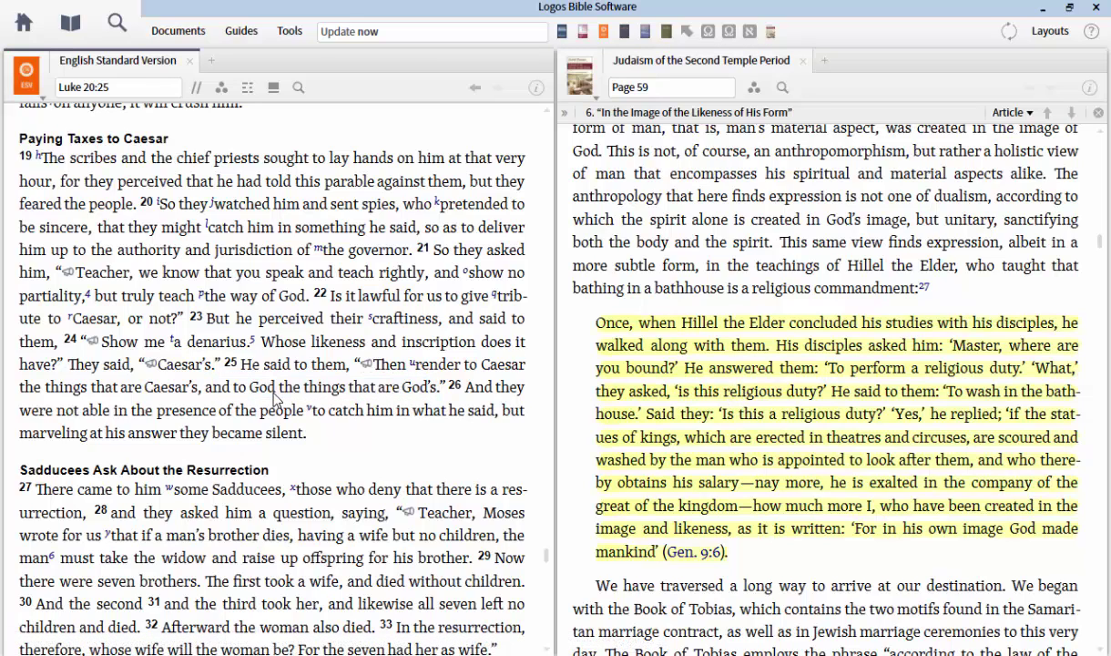